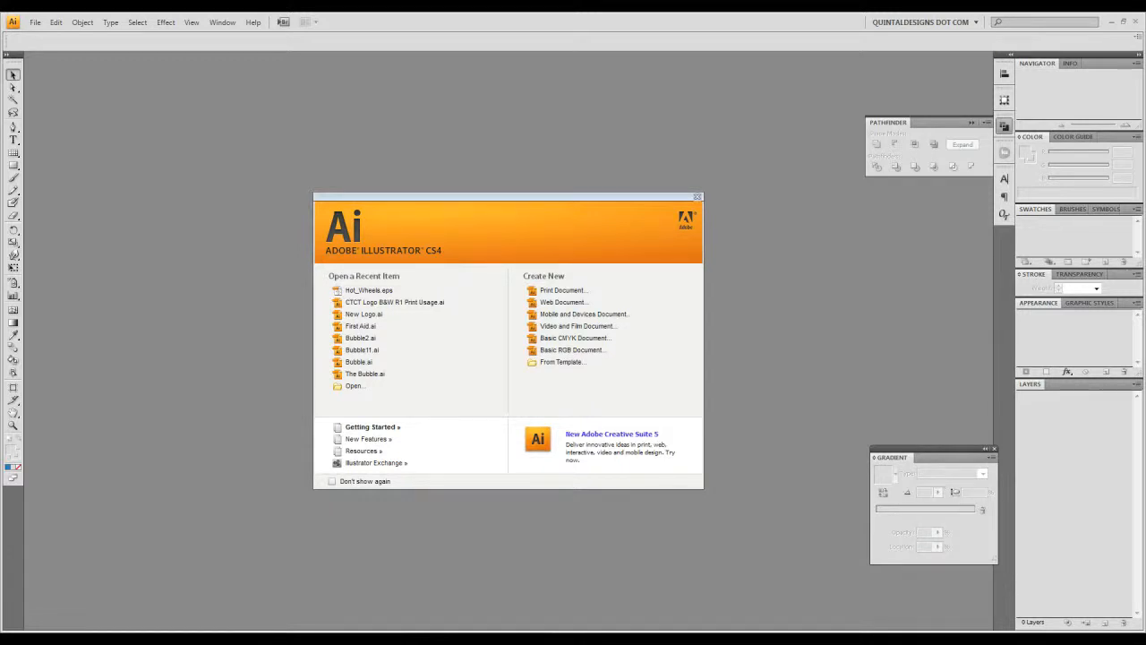
- Create a new 900 x 900 px web document named "Rubiks Cubes are DA BOMB!!!!"
click(559, 303)
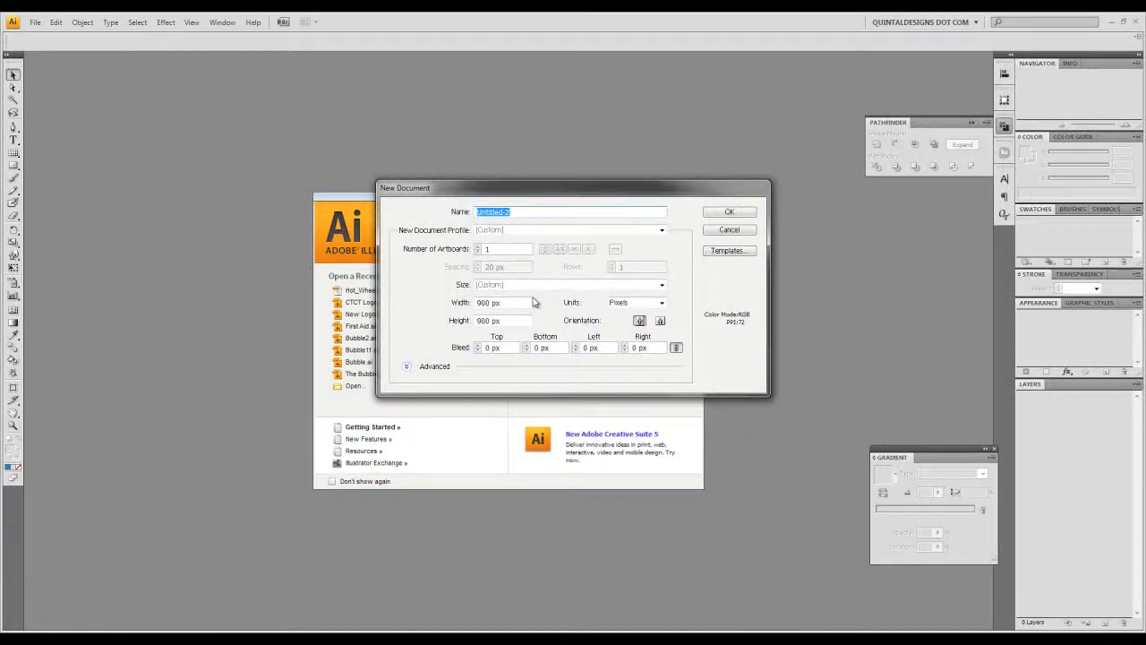
text(B)
text(ubiks Cubes are DA B)
text(OMB!!!!)
drag(527, 302, 437, 311)
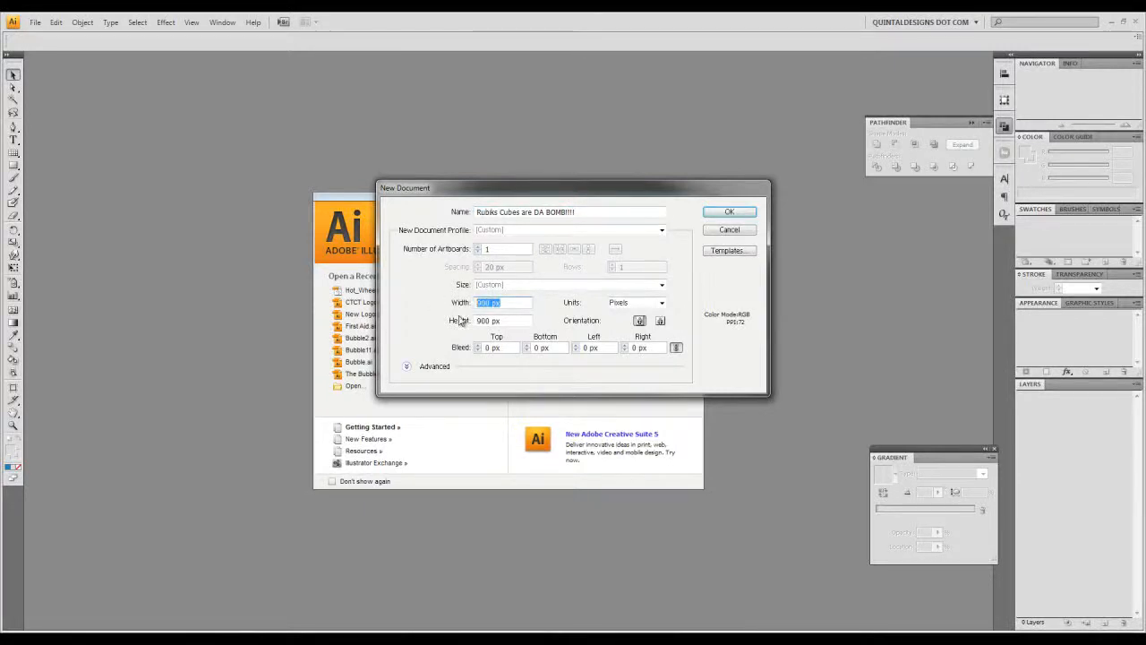
drag(520, 320, 475, 320)
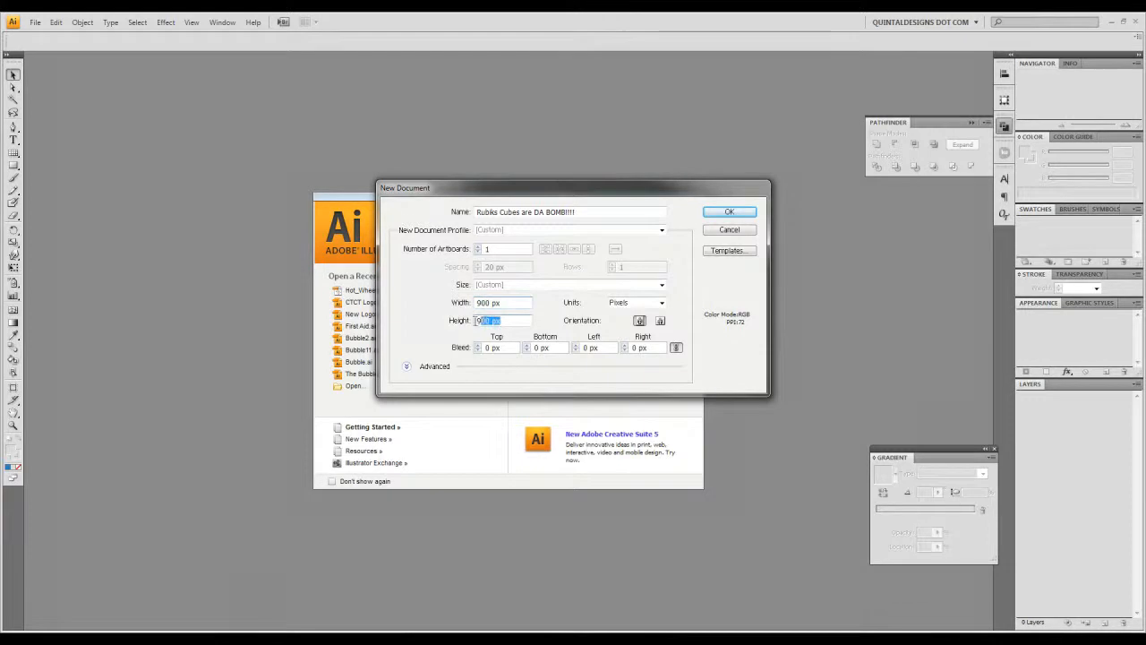
click(727, 215)
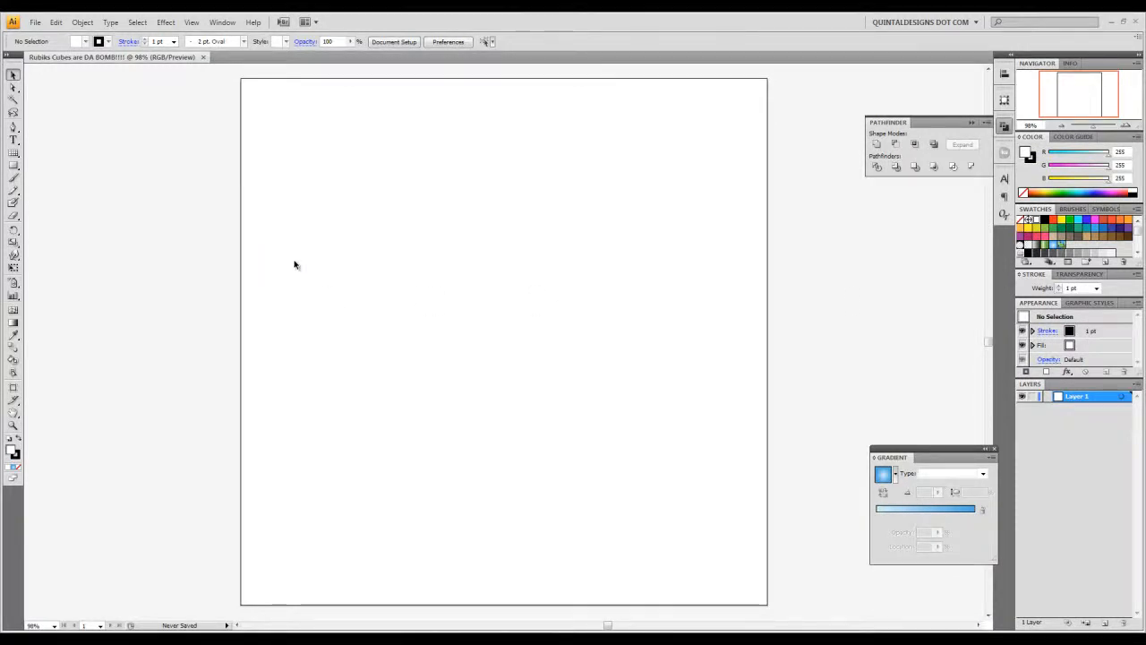
- Draw a 360 x 360 px square on the artboard with the Rectangle tool
click(13, 165)
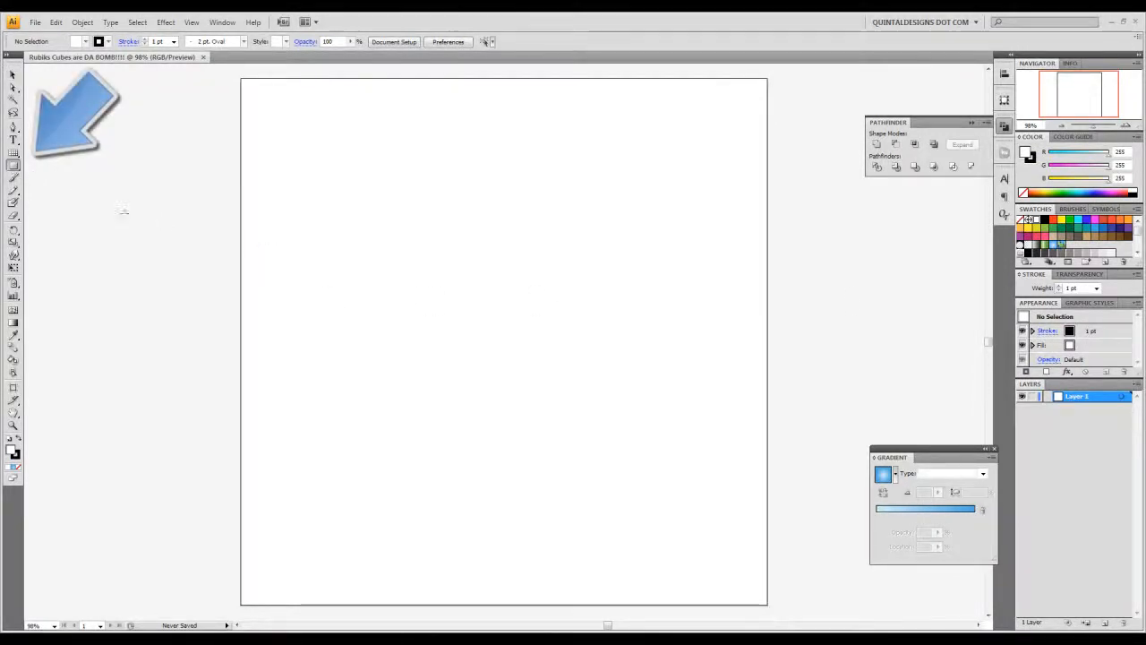
click(415, 190)
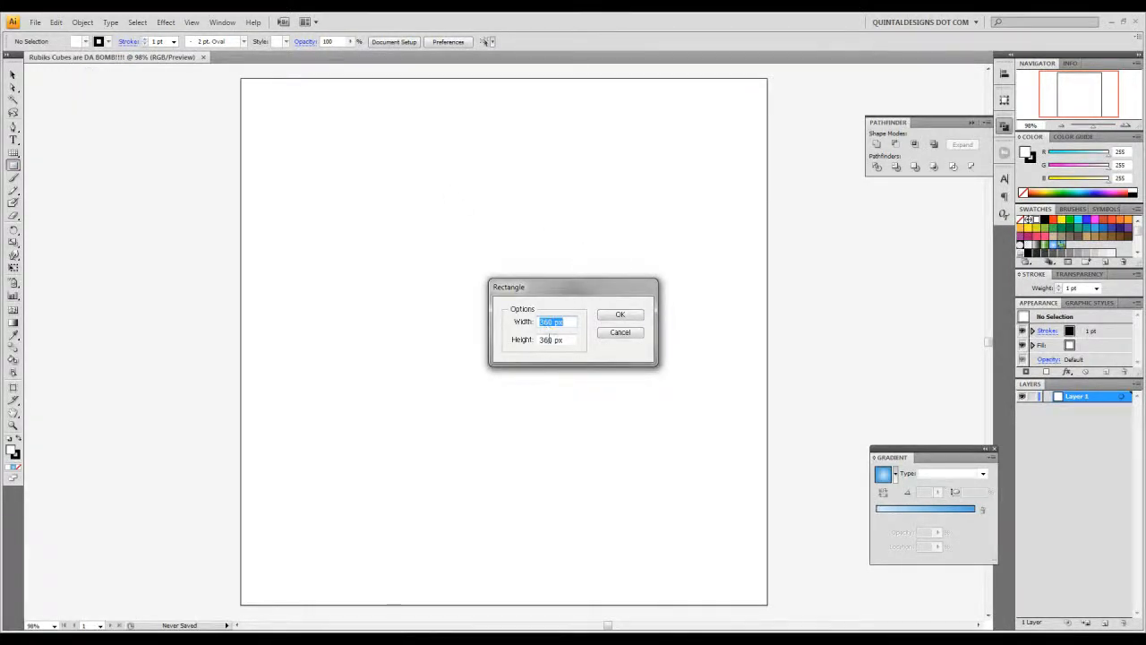
click(616, 314)
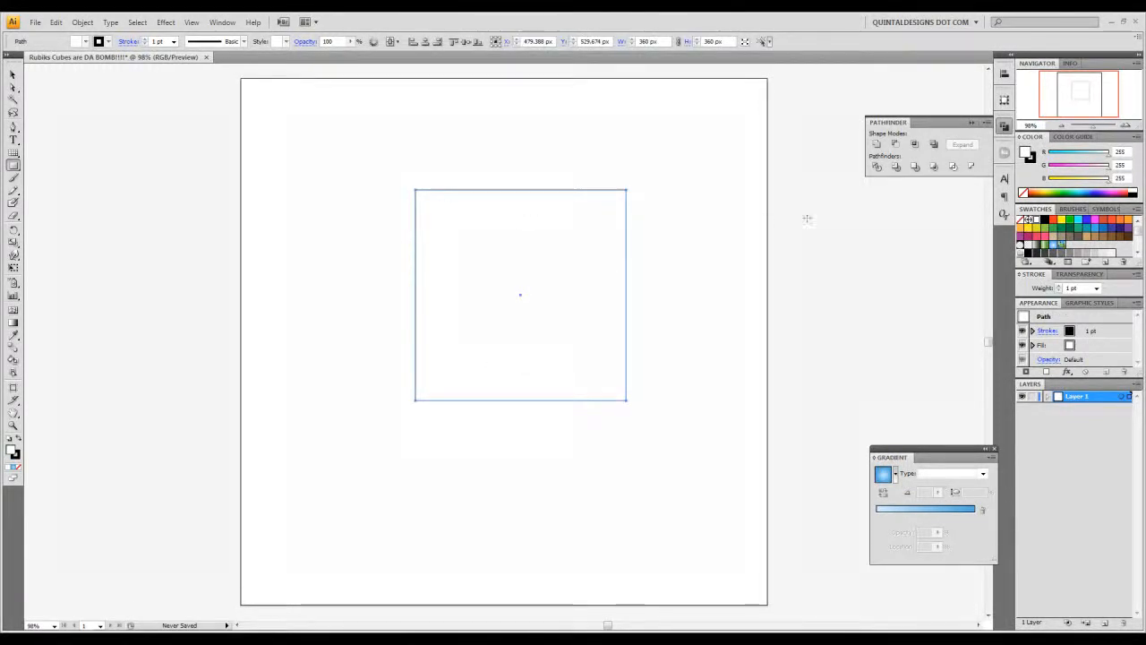
- Fill the square with red and remove its stroke
click(1053, 221)
click(16, 457)
click(15, 467)
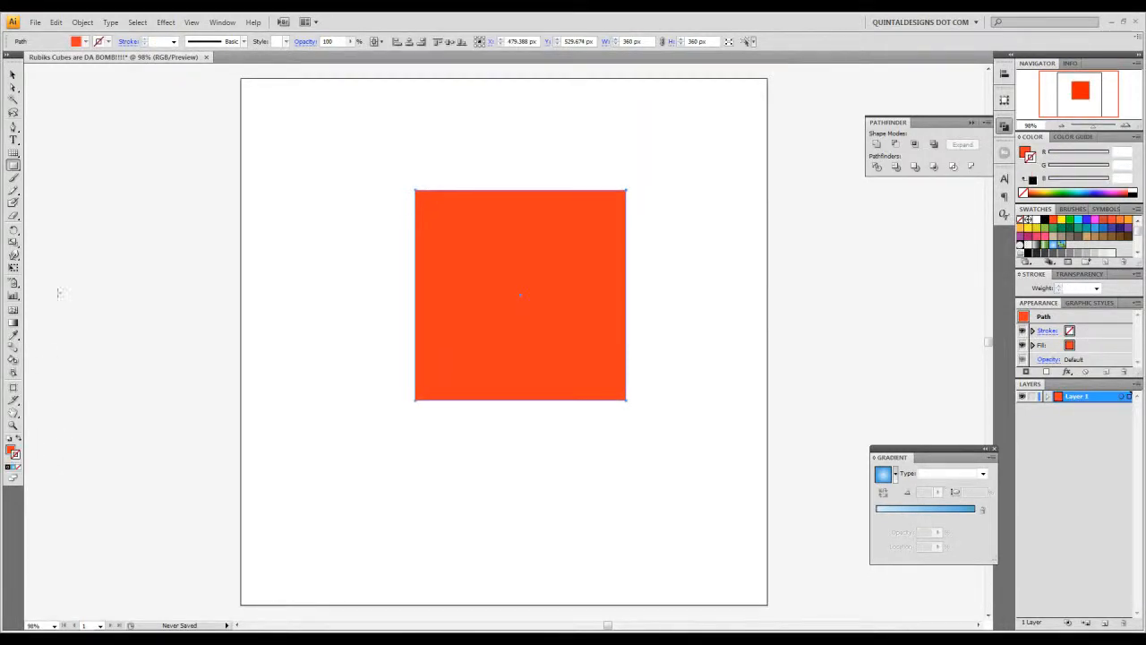
- Move the red square nearer the artboard's centre, to about X 440 px and Y 500 px
click(11, 76)
click(264, 194)
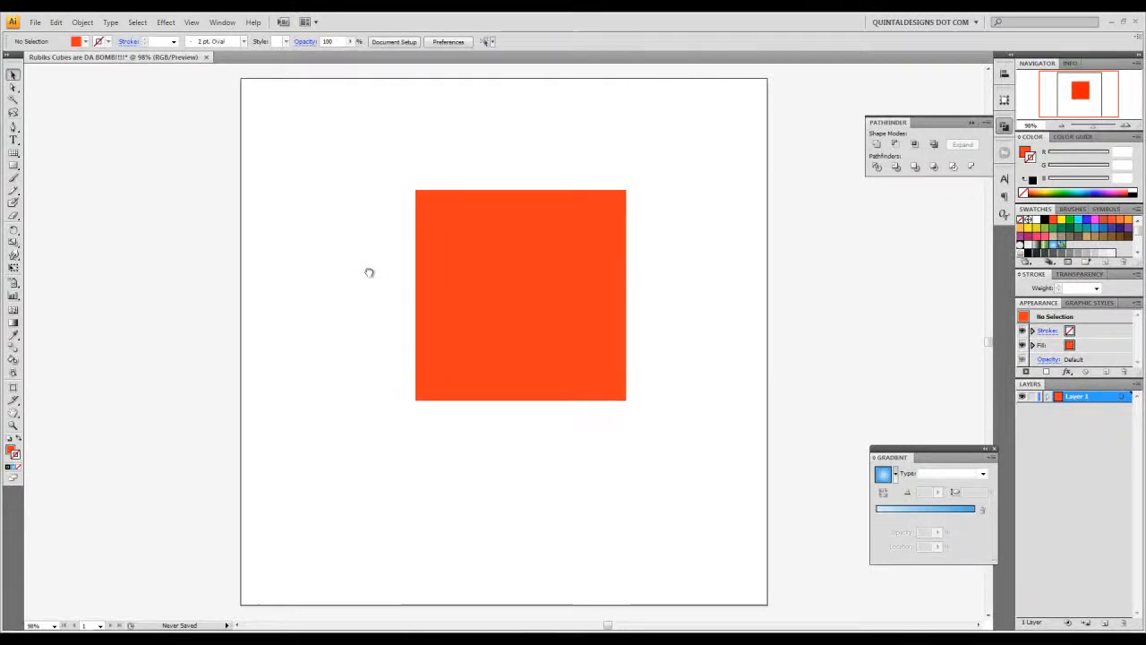
drag(380, 270, 358, 272)
click(470, 276)
drag(470, 277, 447, 296)
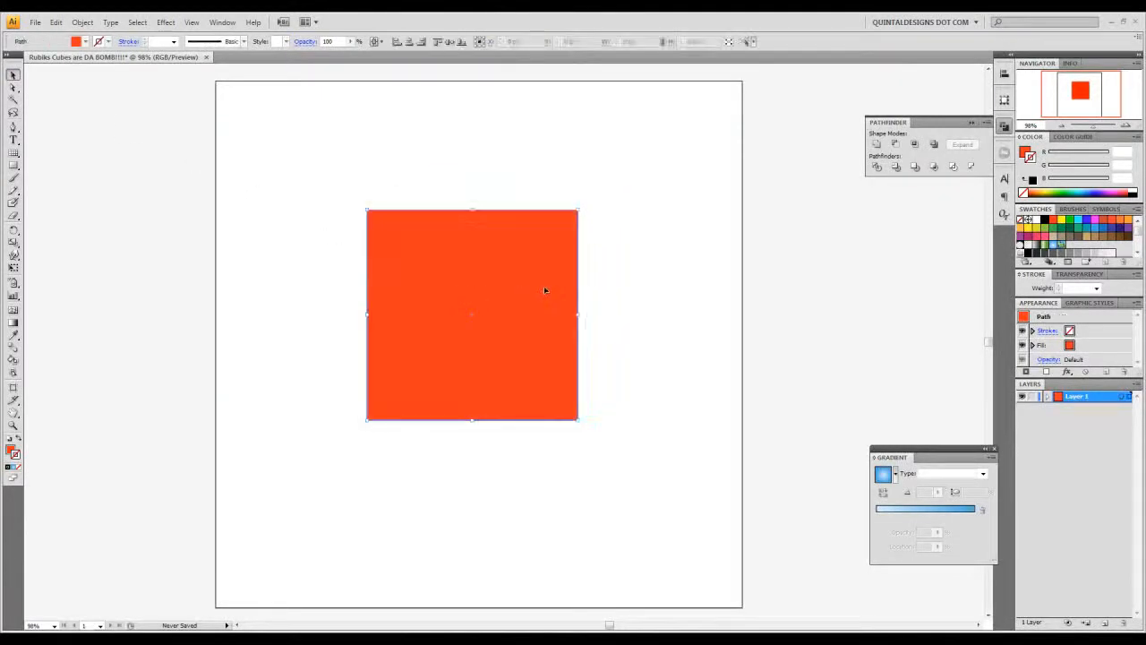
- Set up Split Into Grid for the red square with 3 rows and a row gutter of 0
click(85, 22)
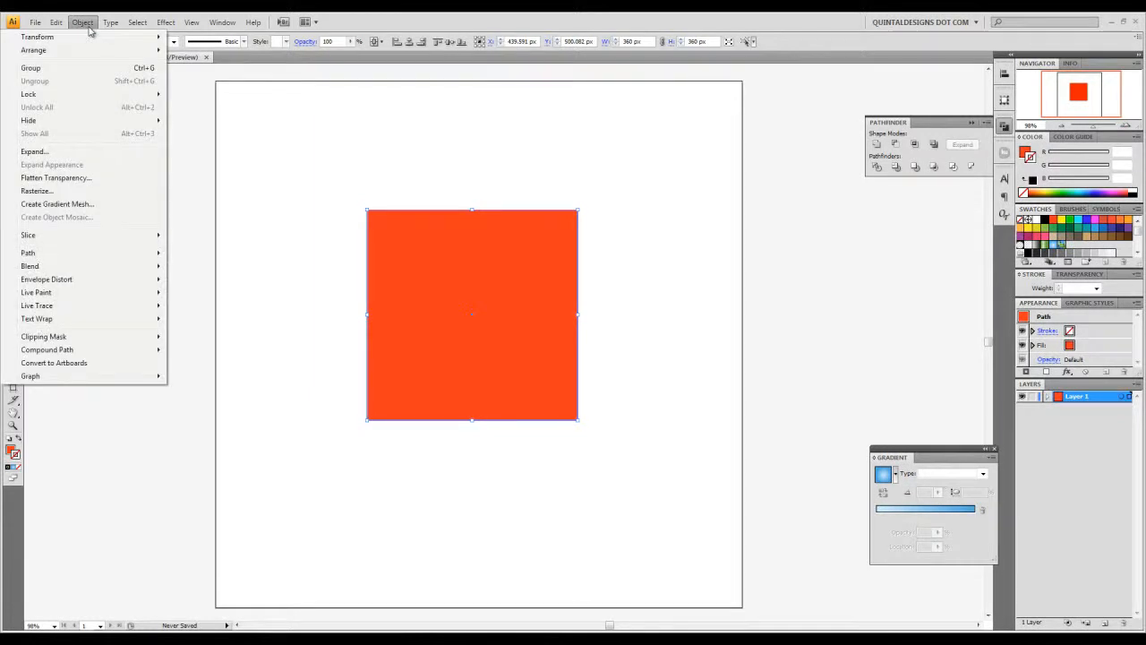
mouse_move(94, 256)
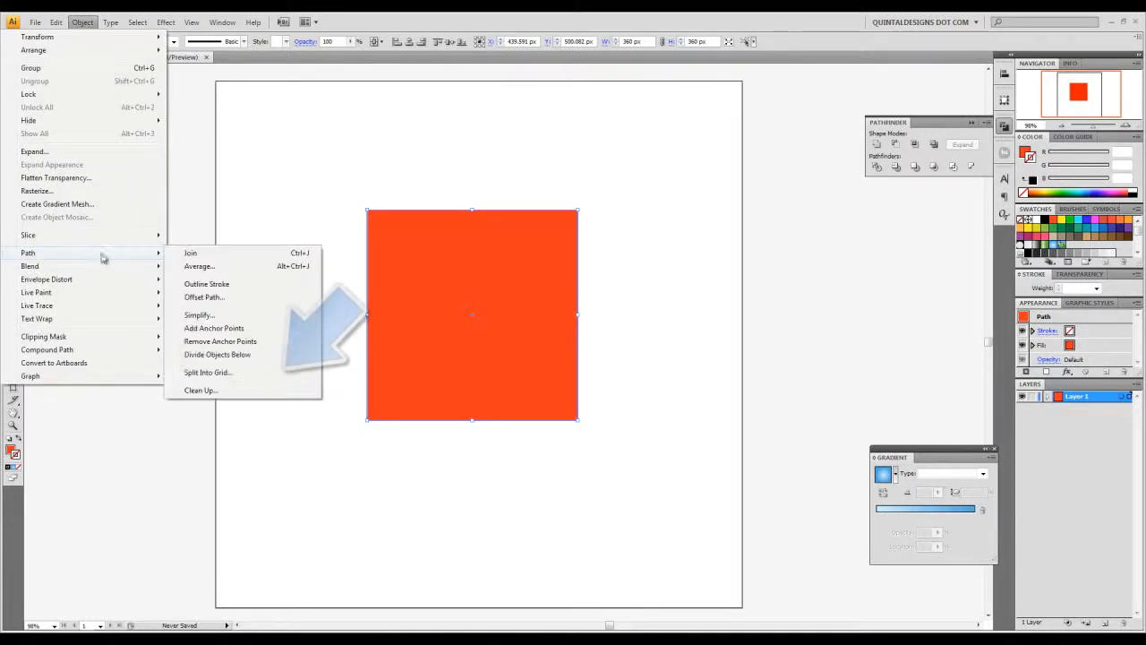
click(274, 374)
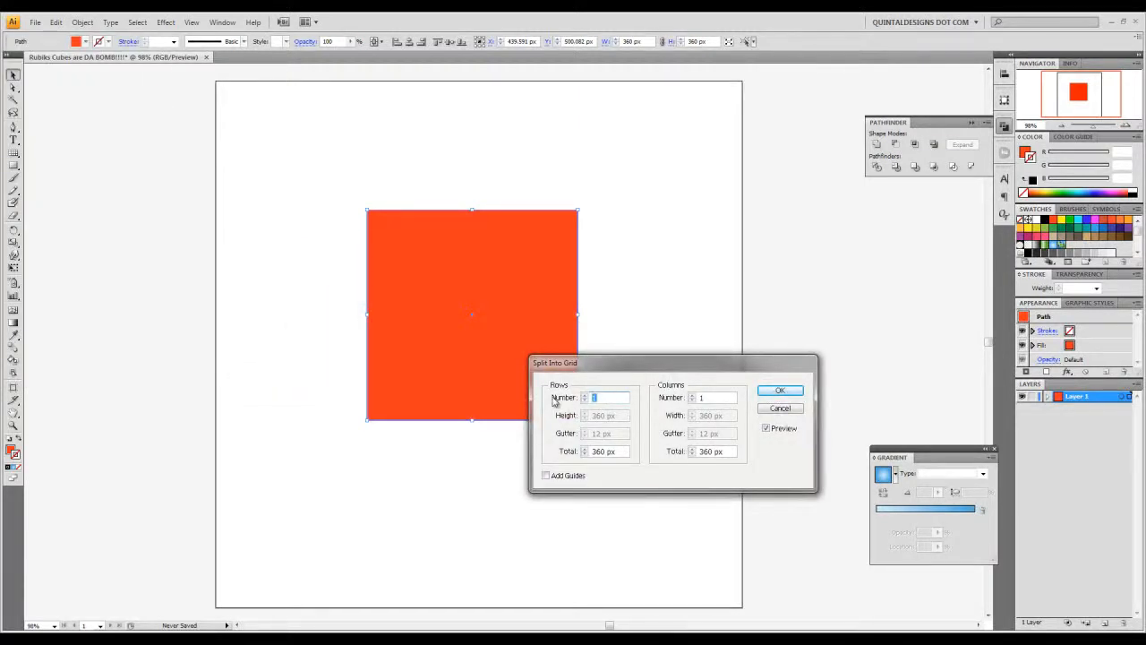
text(3)
key(Tab)
key(Tab)
text(0)
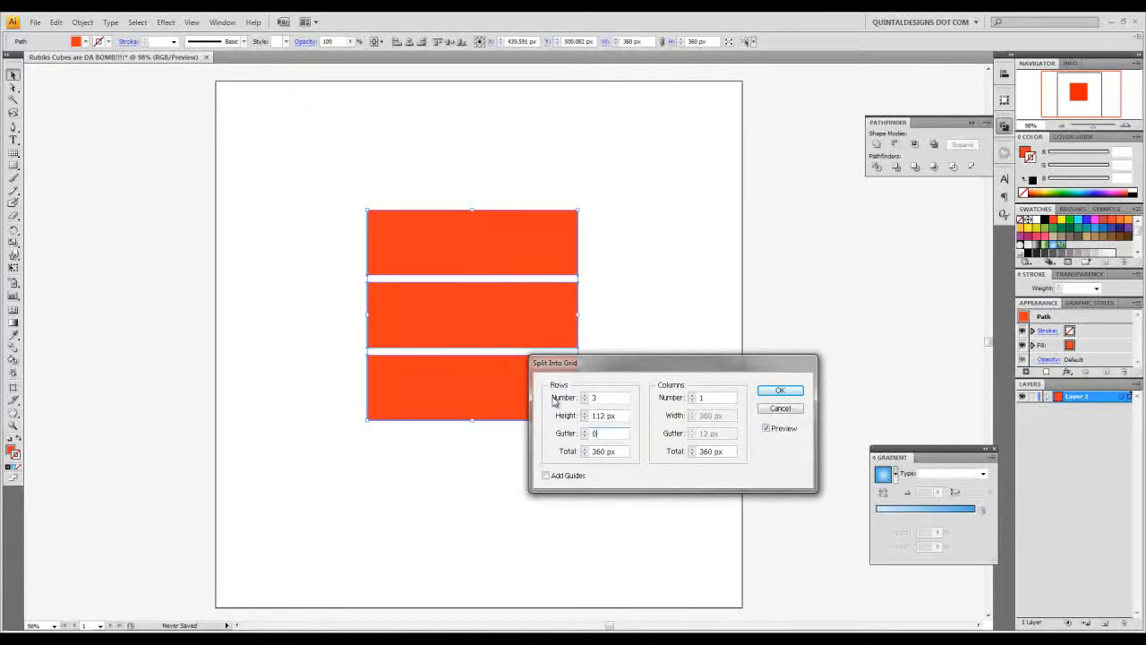
- Set the grid to 3 columns with a 0 px column gutter and apply the split
drag(717, 396, 732, 434)
text(3)
key(Tab)
text(0)
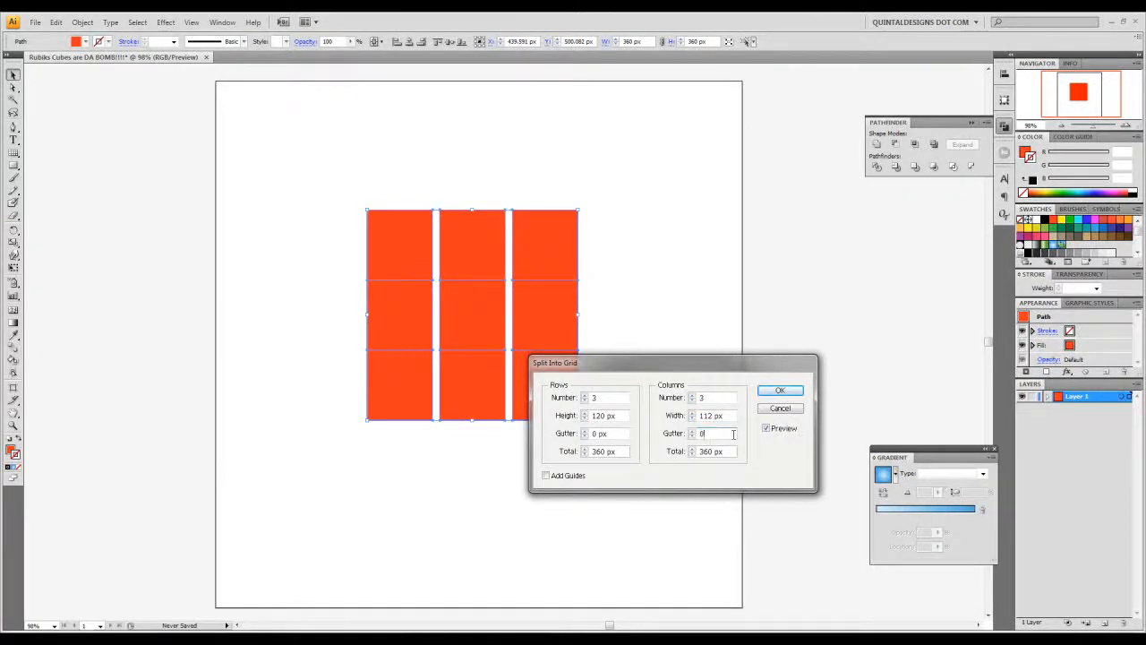
click(735, 417)
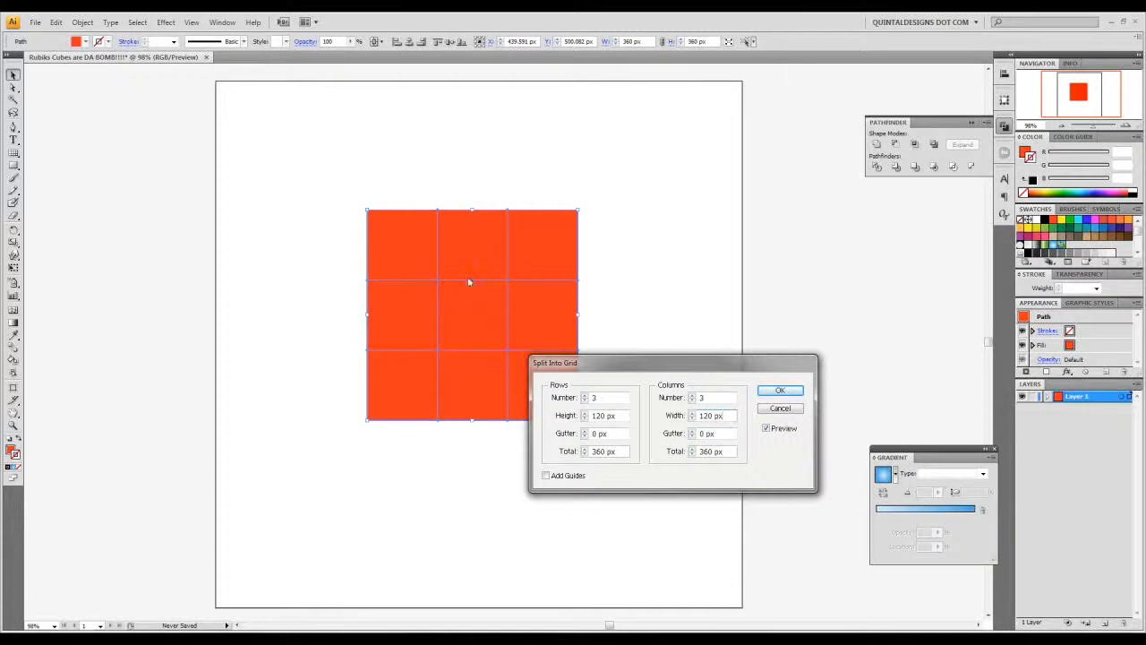
click(782, 393)
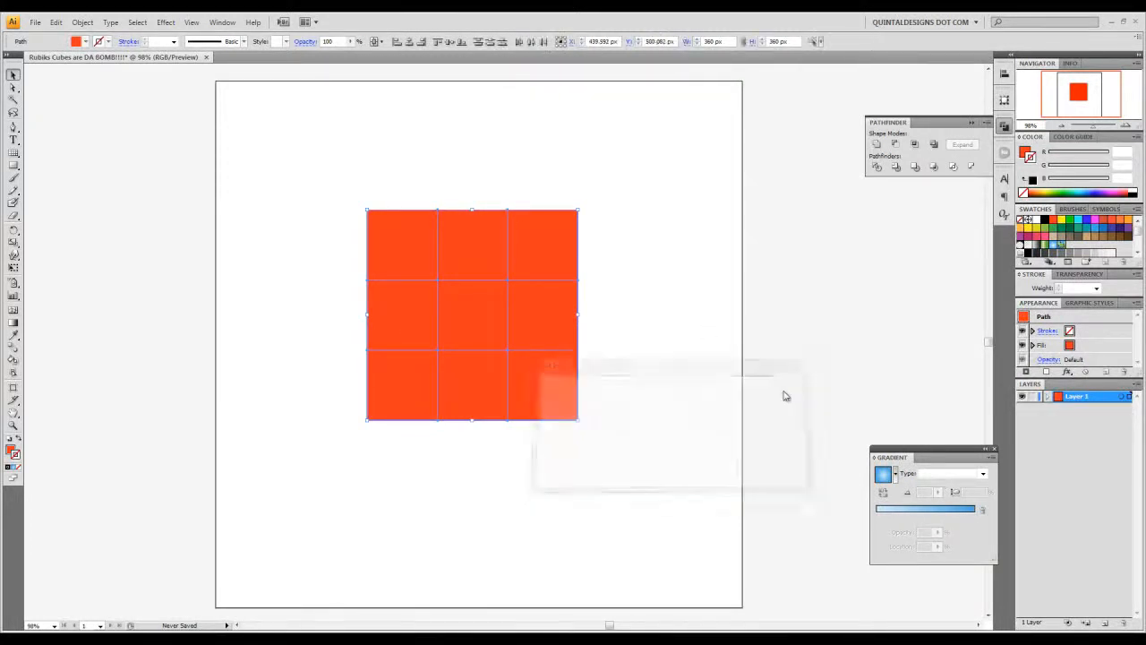
- Select the grid's cells one after another to check that each is a separate square
click(396, 222)
click(486, 225)
click(552, 236)
click(537, 318)
click(466, 323)
click(406, 328)
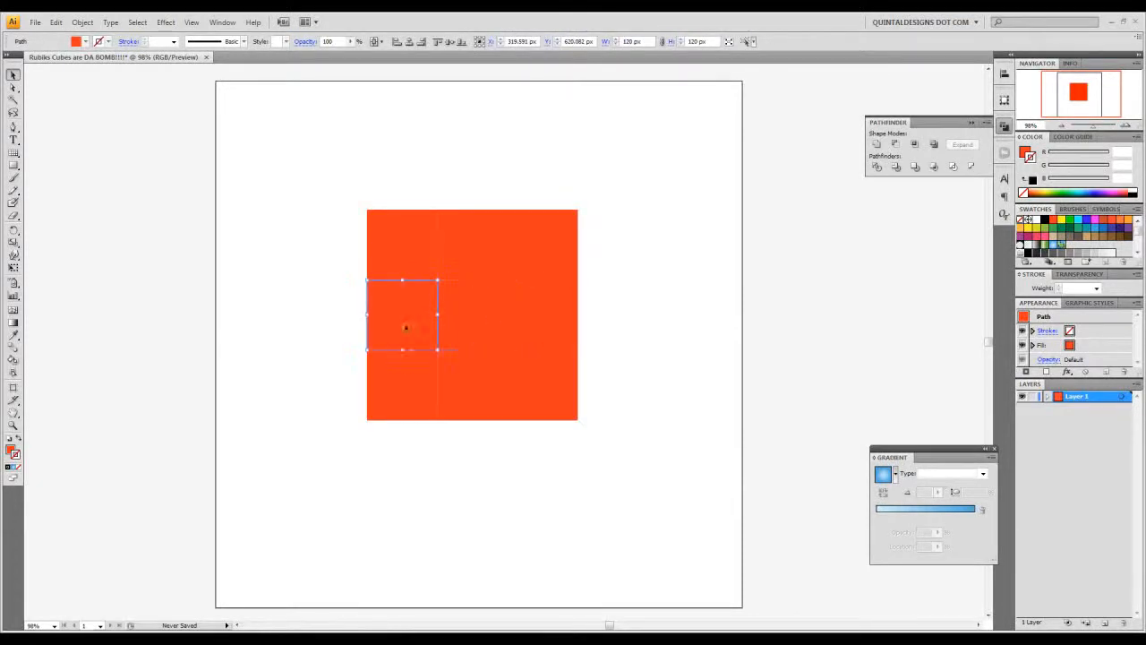
click(403, 371)
click(472, 385)
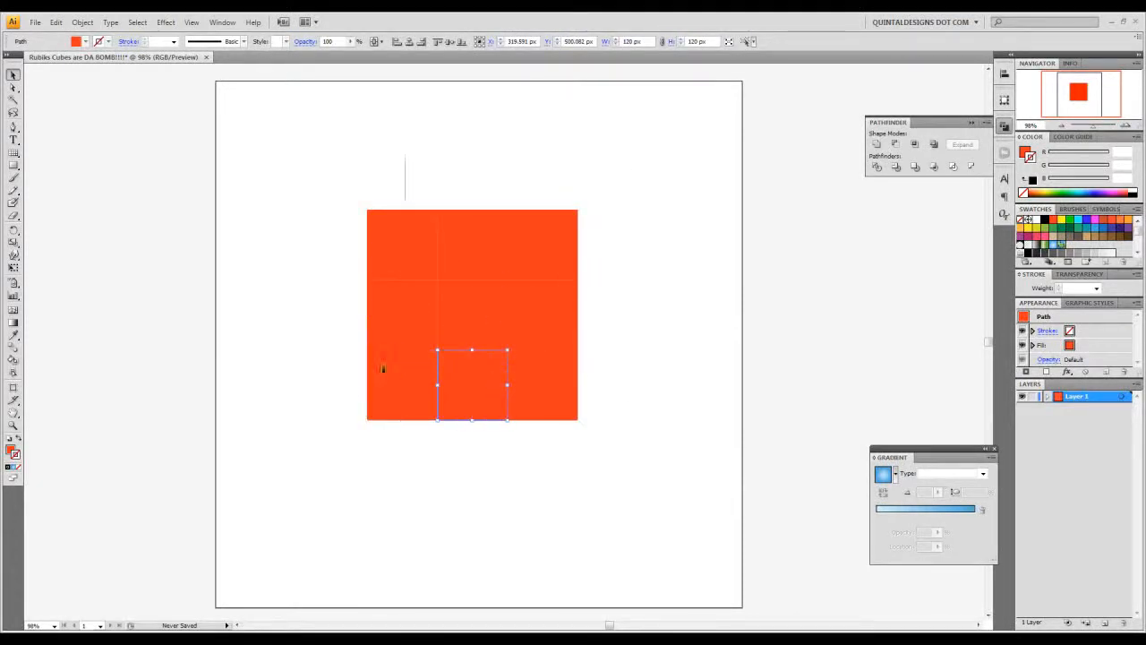
- Group all nine squares and open the 3D Extrude & Bevel options for the group
key(ctrl+a)
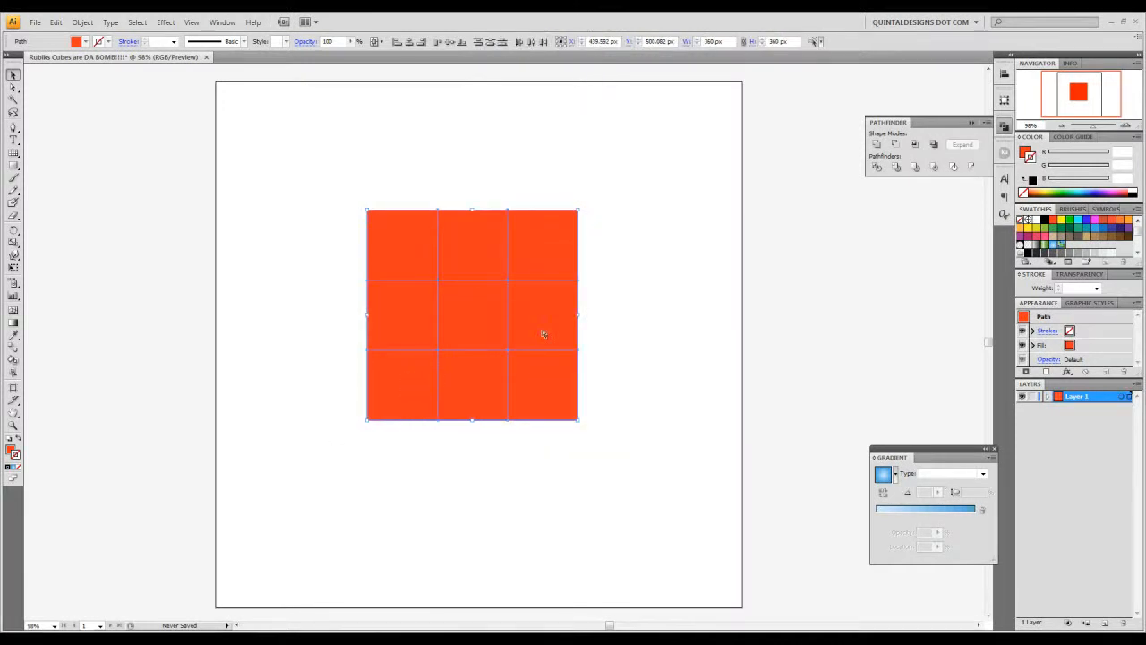
key(ctrl+g)
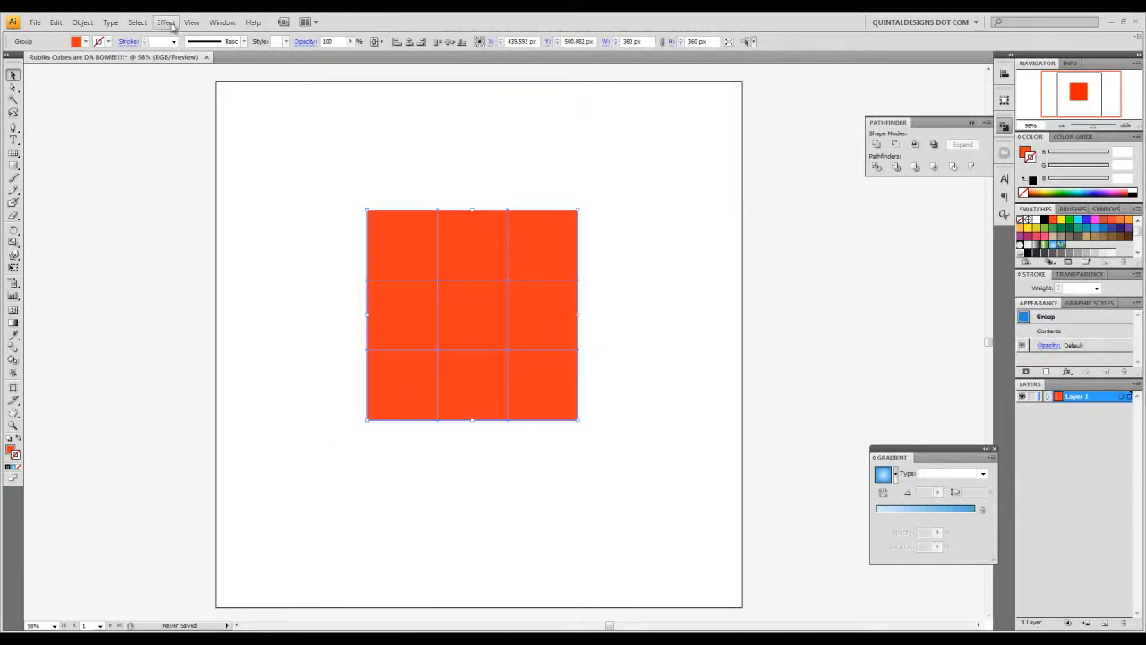
click(166, 22)
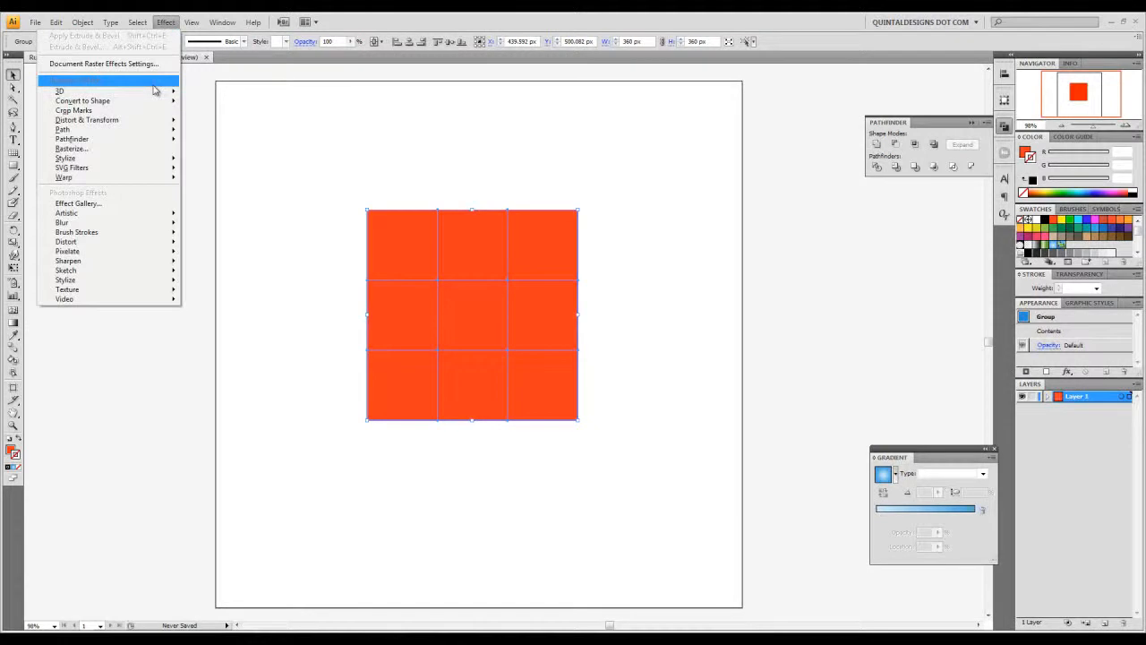
mouse_move(154, 90)
click(240, 94)
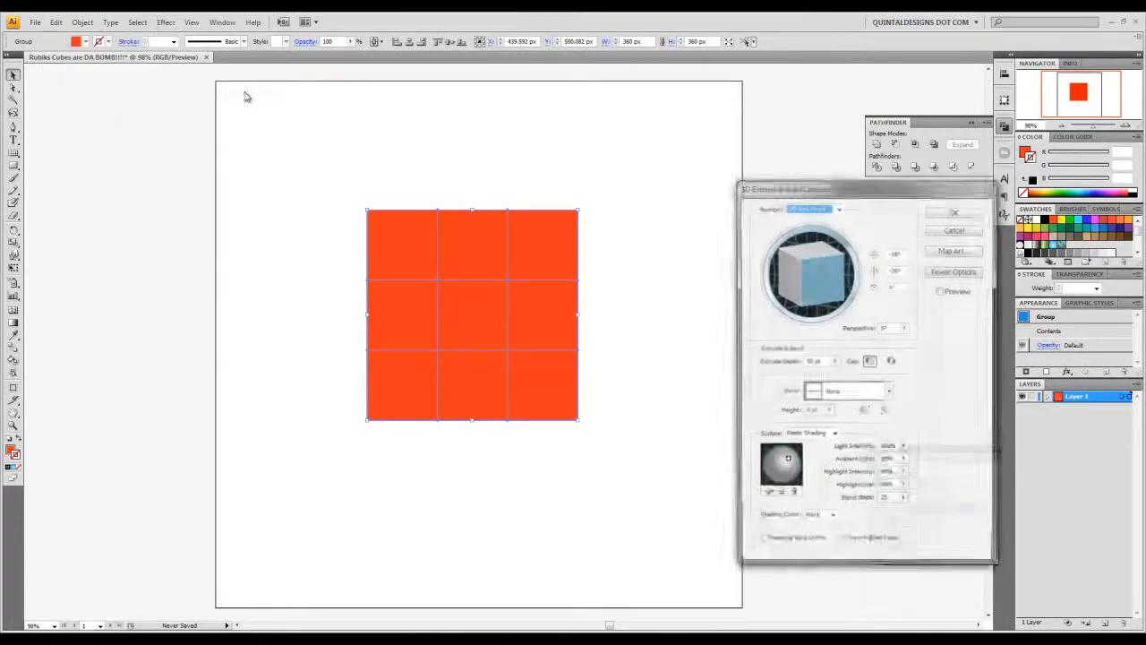
- Set the extrusion's rotation to -77° around X, -32° around Y and -5° around Z
click(903, 254)
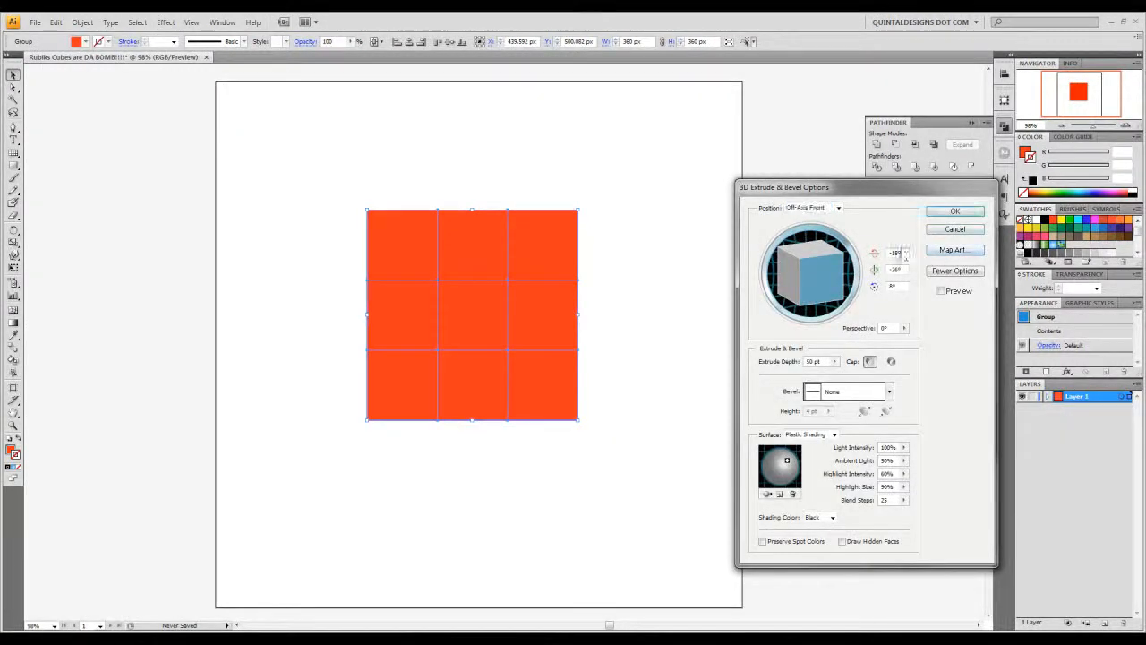
text(-77)
key(Tab)
text(-)
key(Tab)
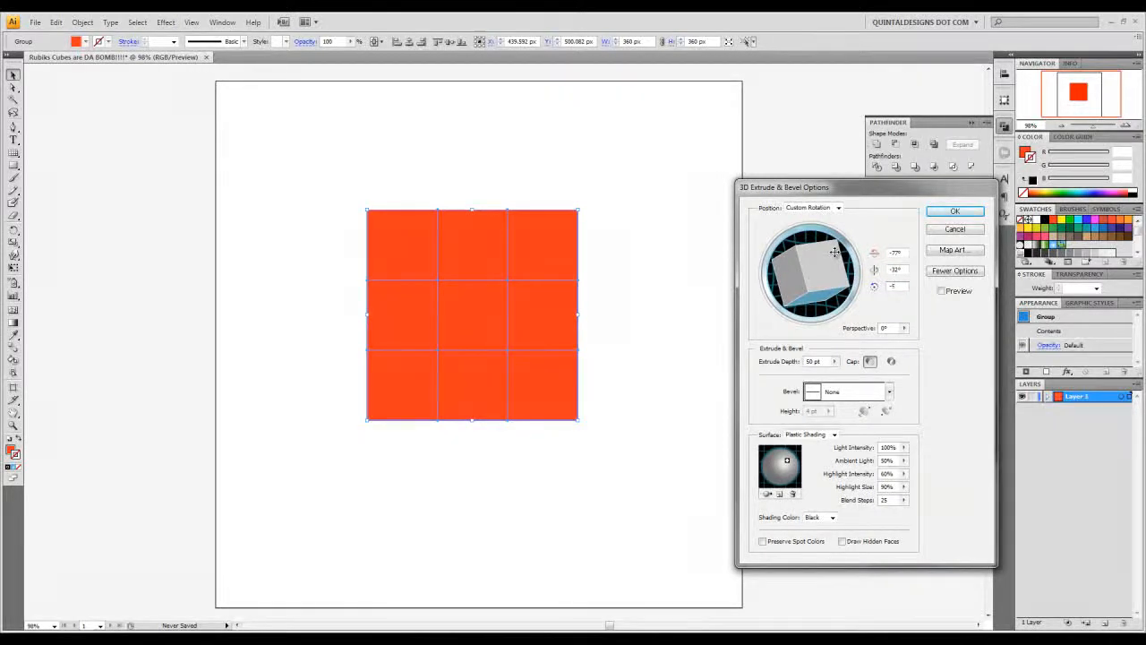
text(-5)
key(Tab)
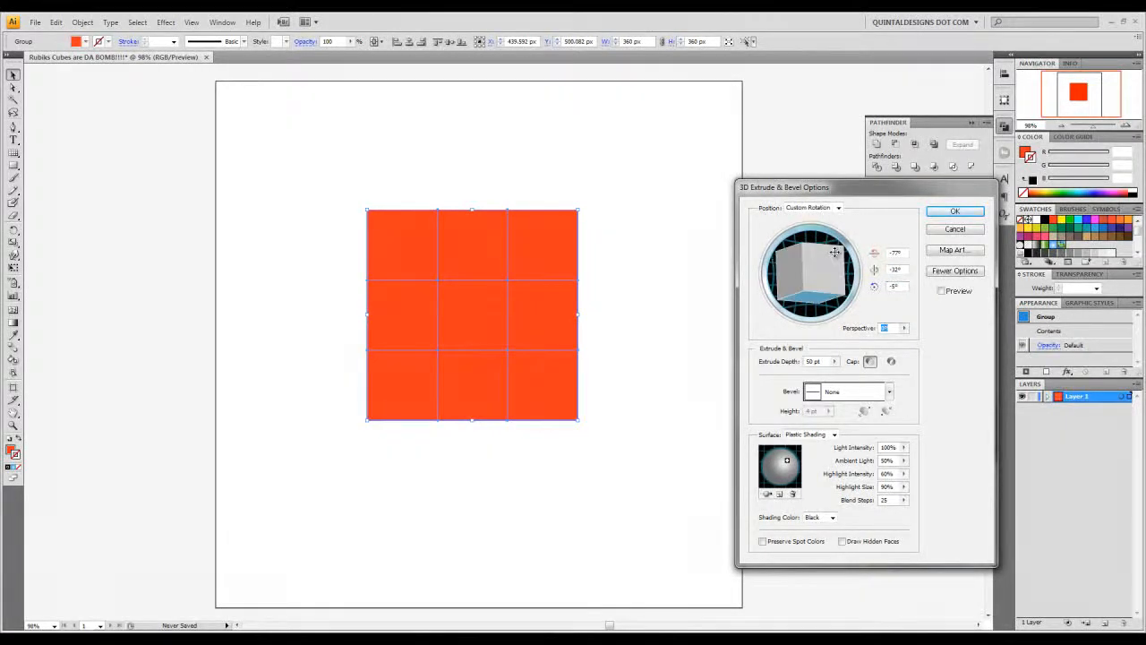
- Set the perspective to 30° and the extrude depth to 360 pt, preview the cube and apply the effect
text(30)
key(Tab)
text(360)
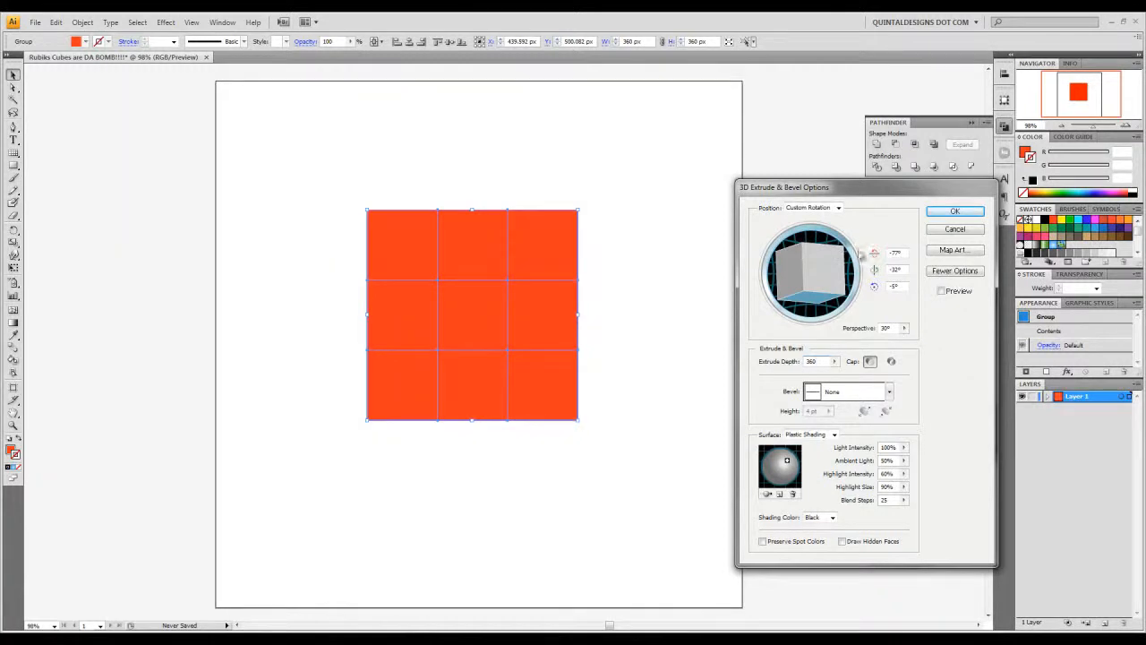
click(941, 291)
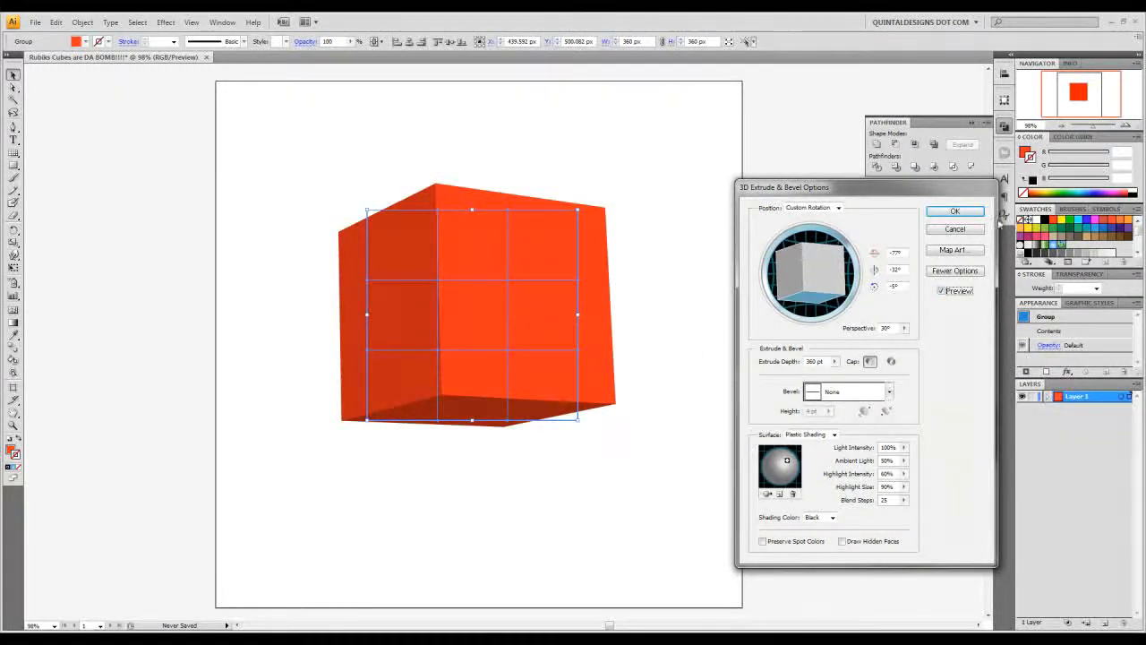
click(955, 212)
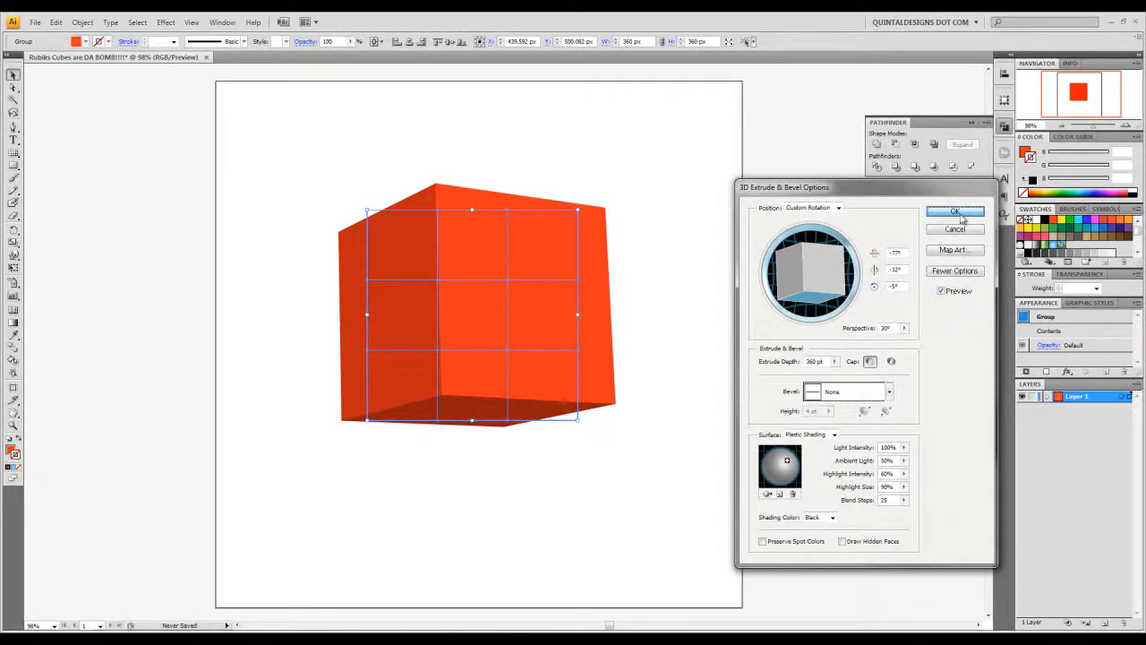
- Expand the appearance of the extruded cube into editable paths and deselect it
click(82, 21)
click(75, 165)
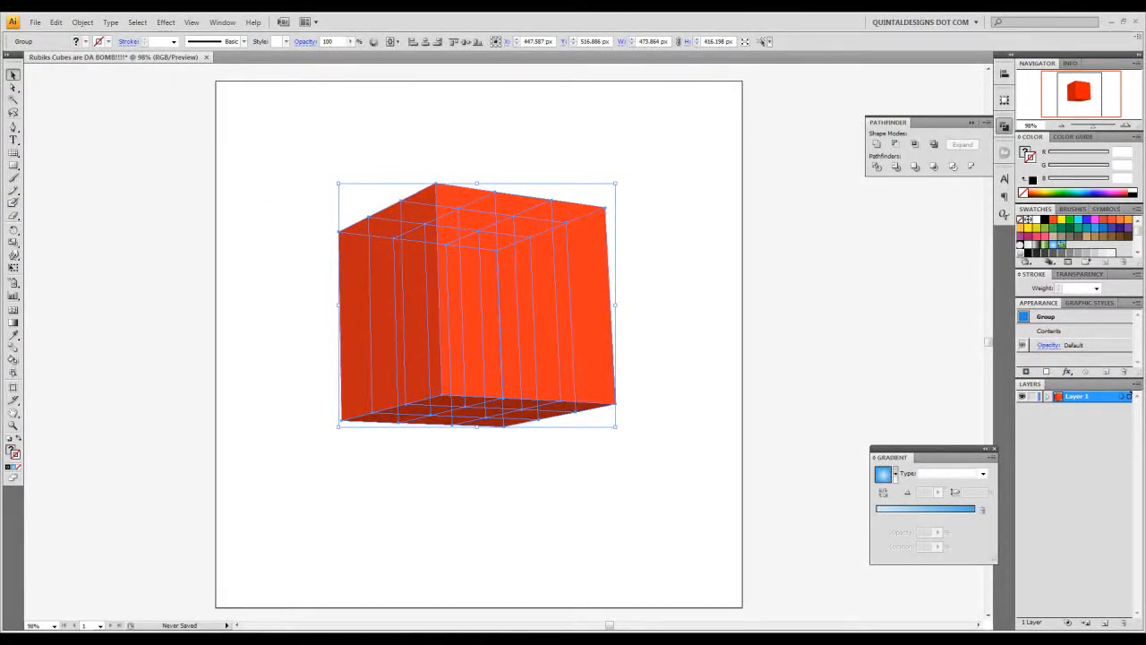
click(667, 275)
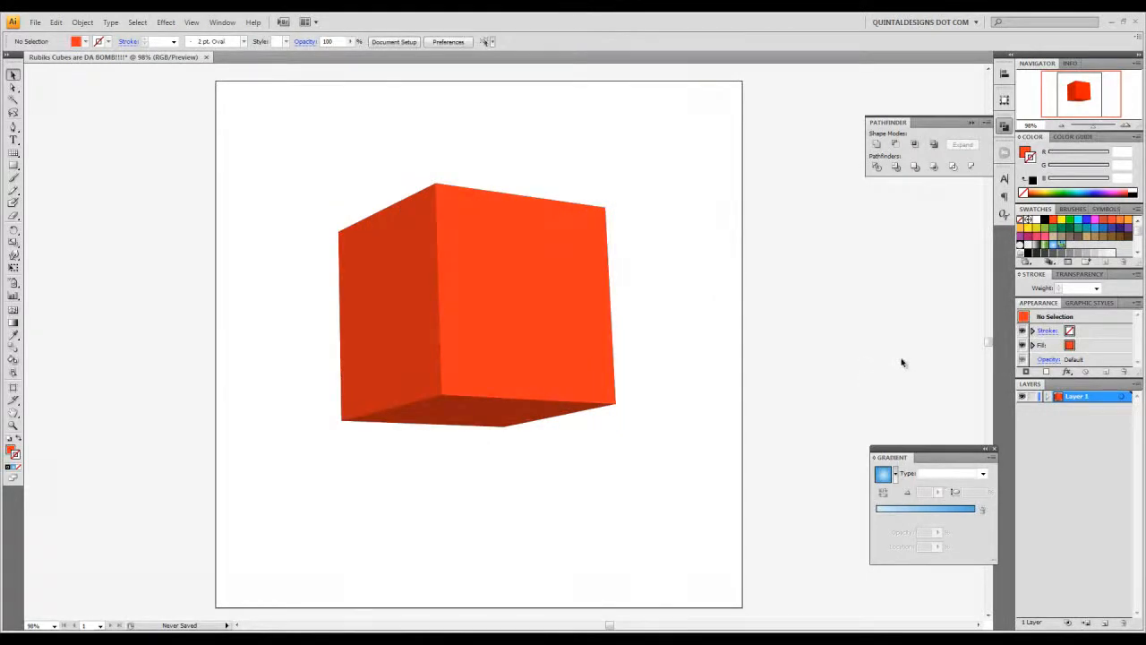
- Add a new layer, then lock the layer holding the cube and rename it "cube"
click(1105, 621)
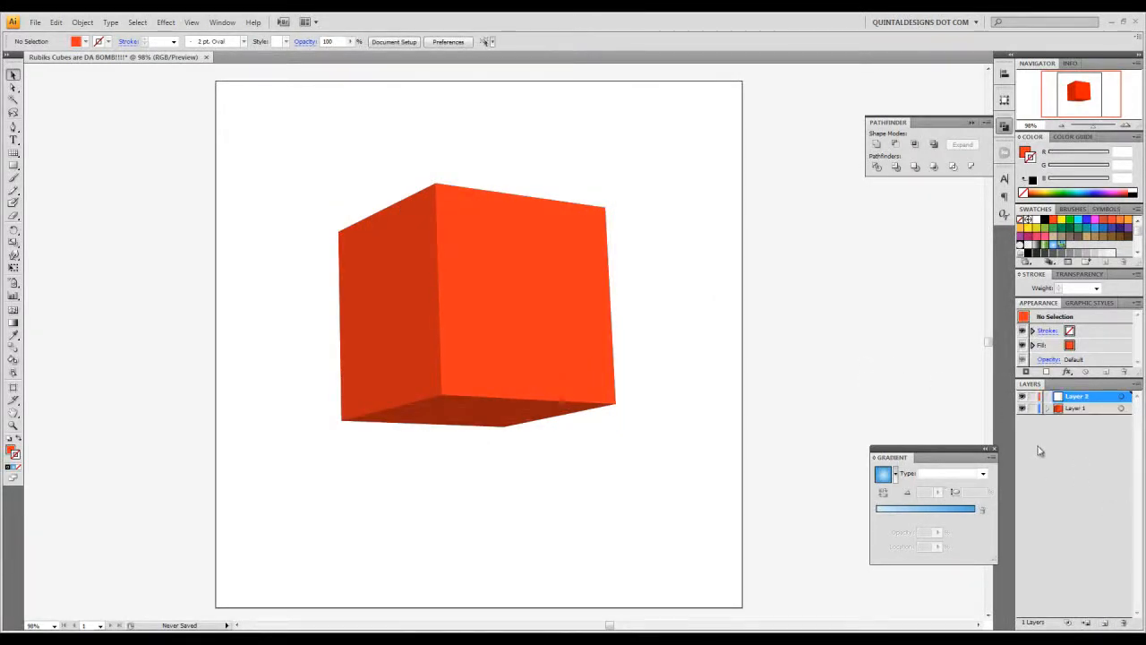
click(1034, 408)
double_click(1077, 409)
text(cube)
key(Return)
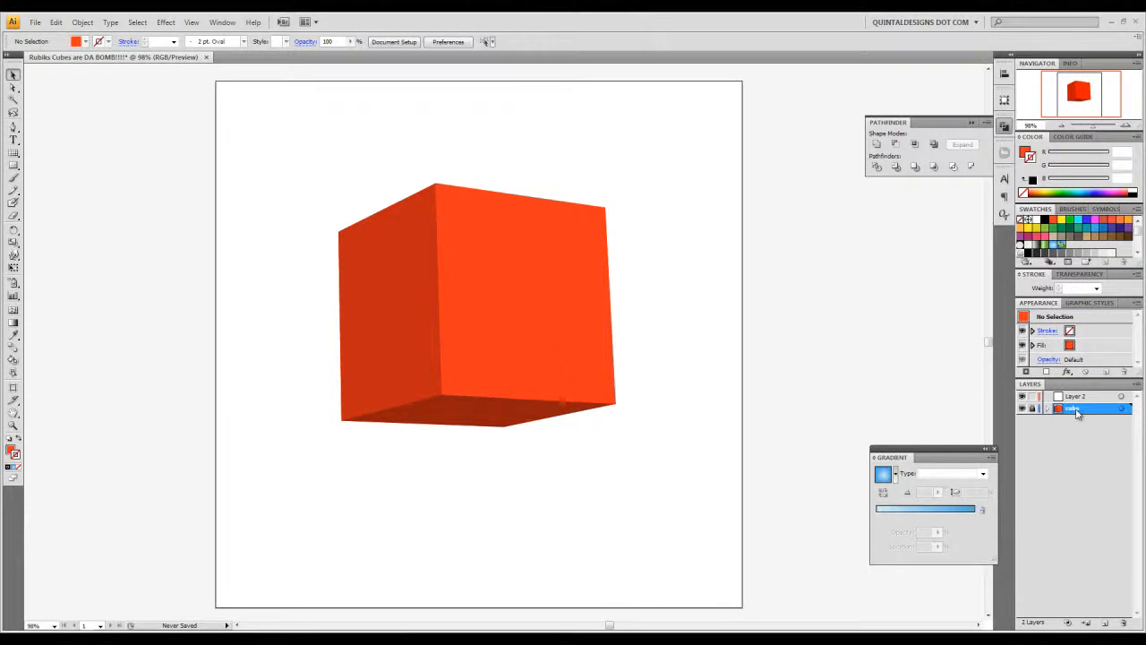
- Create a 360 x 360 px rectangular grid on Layer 2 with two horizontal and two vertical dividers, without using an outside rectangle as frame
click(1085, 397)
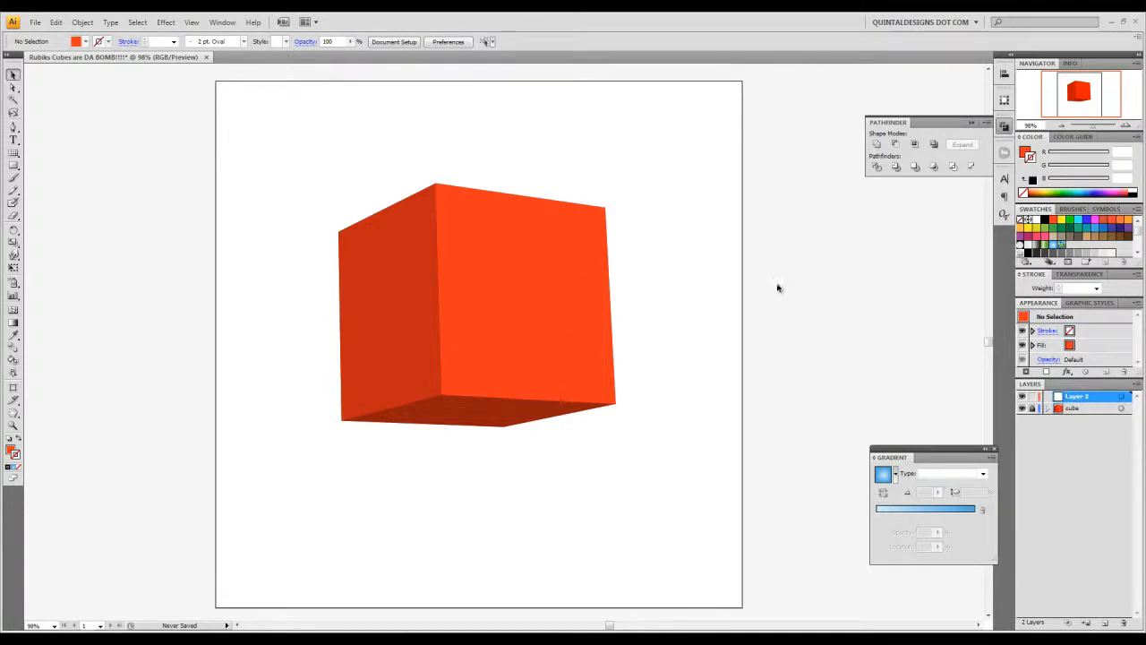
click(13, 154)
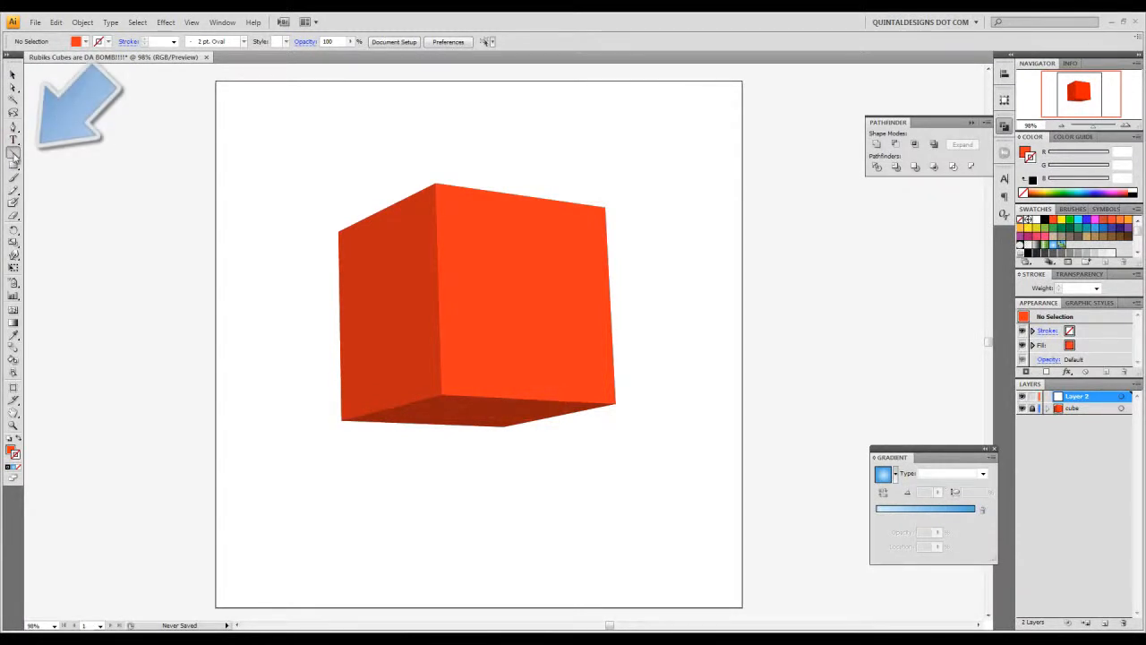
drag(13, 154, 68, 197)
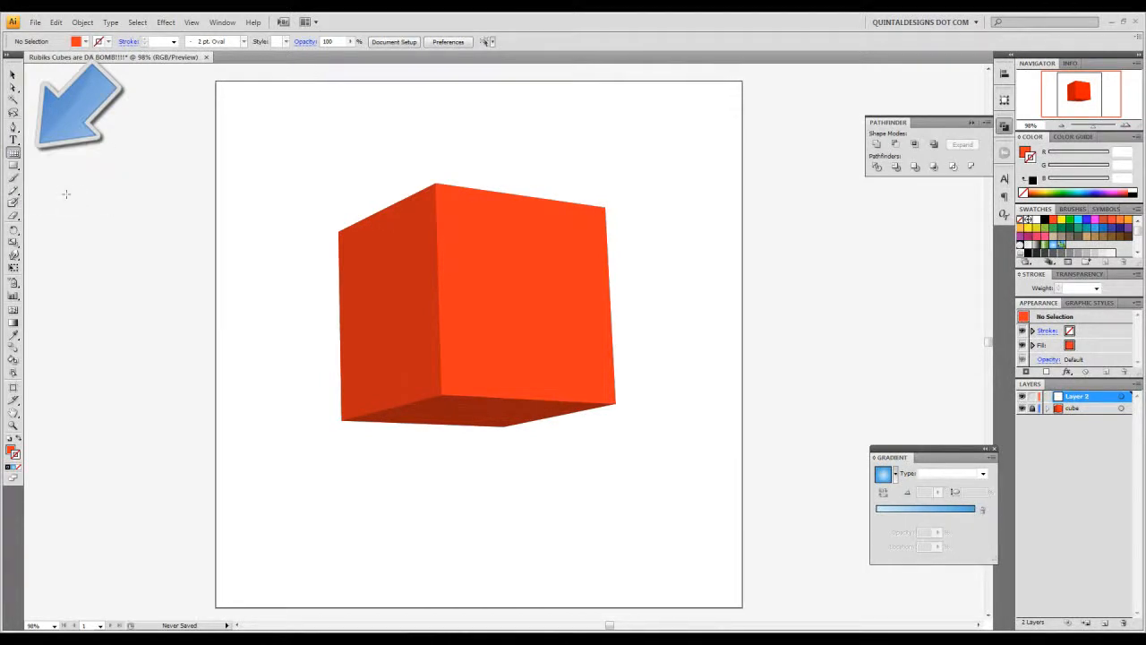
click(286, 259)
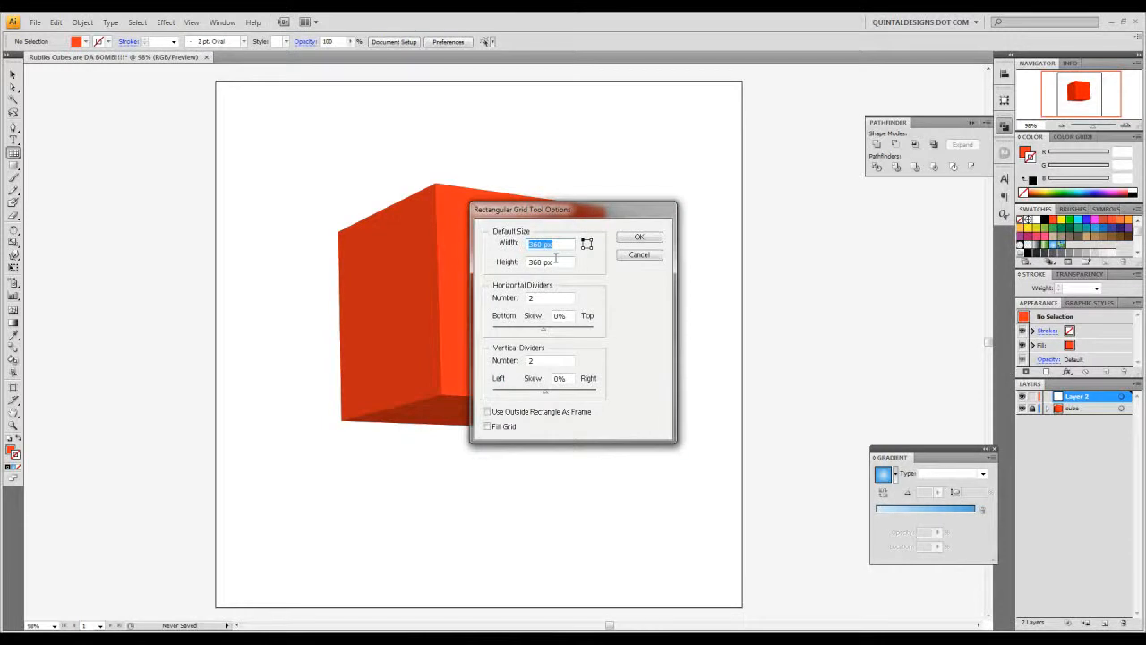
key(Tab)
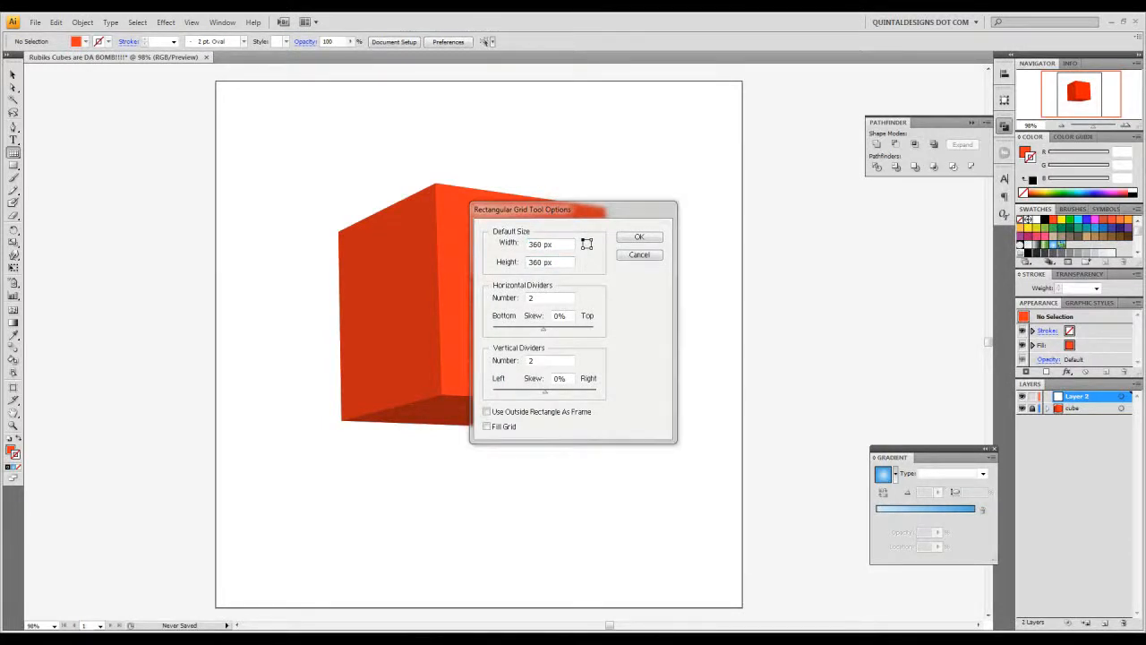
click(567, 303)
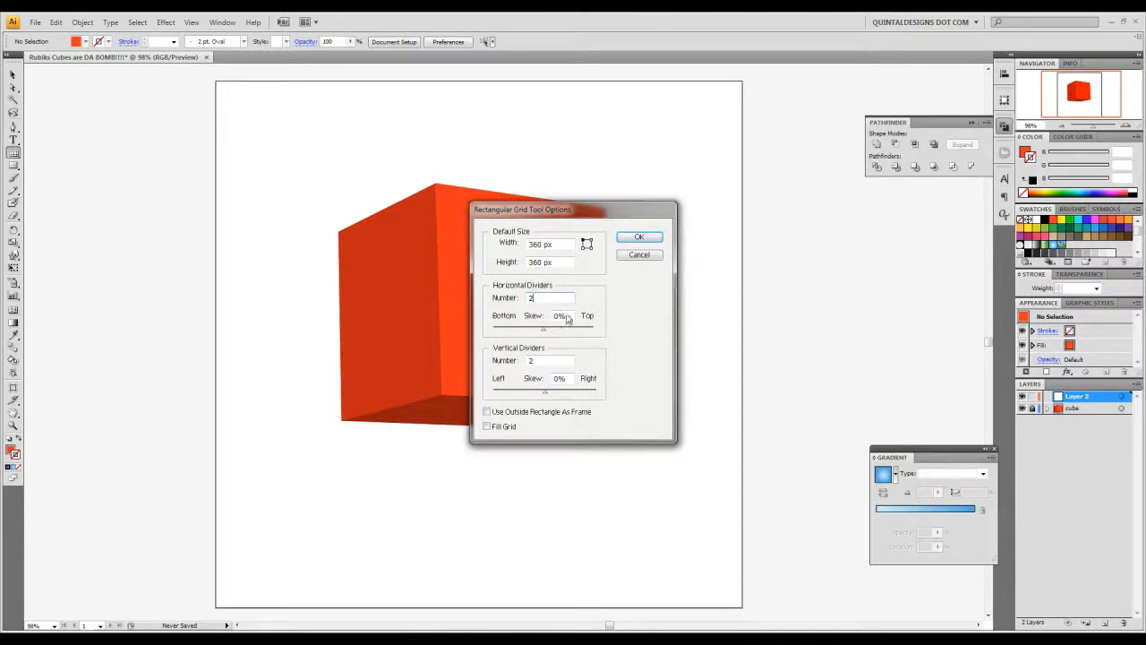
click(559, 361)
click(520, 413)
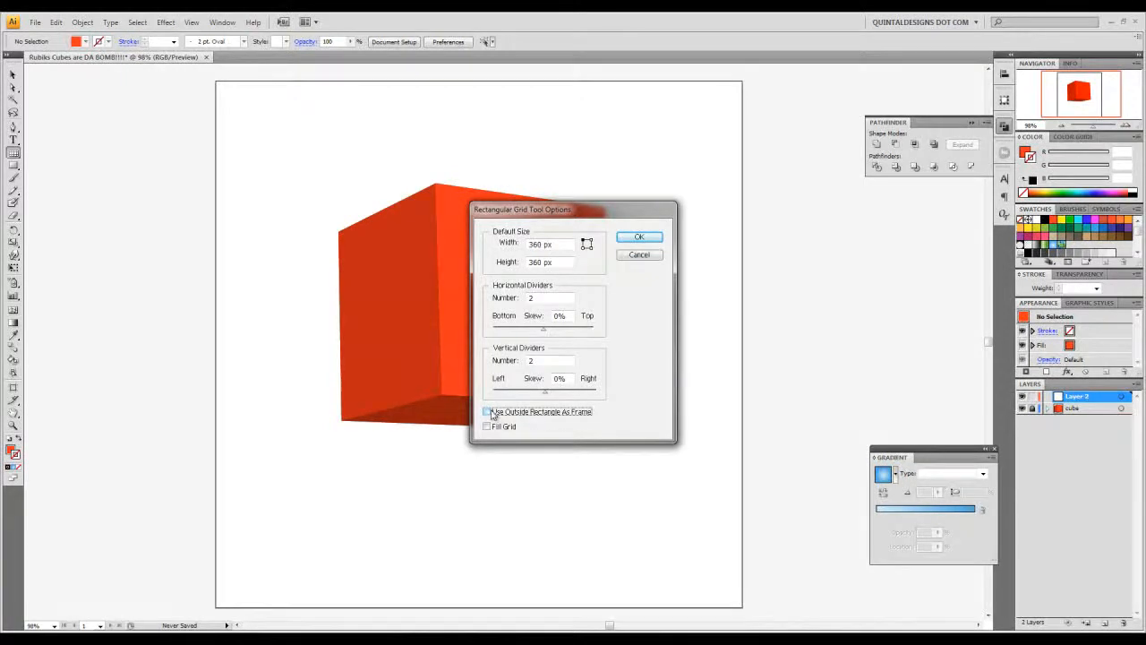
click(658, 239)
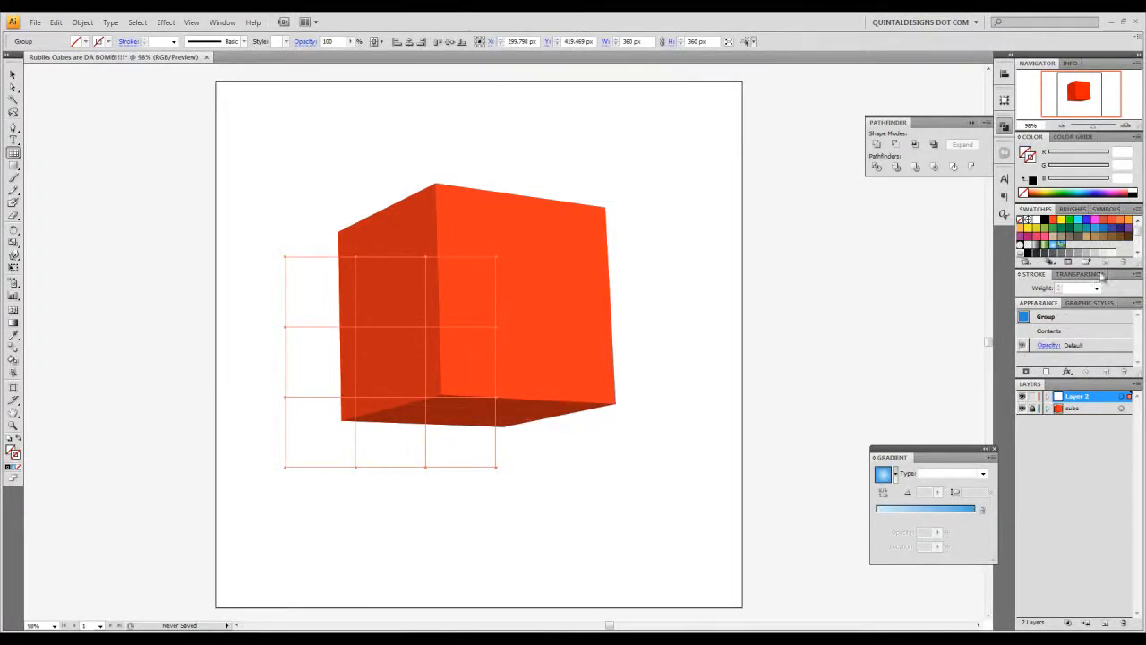
- Give the grid a black 3 pt stroke and deselect it
click(1044, 222)
click(1061, 287)
click(1060, 286)
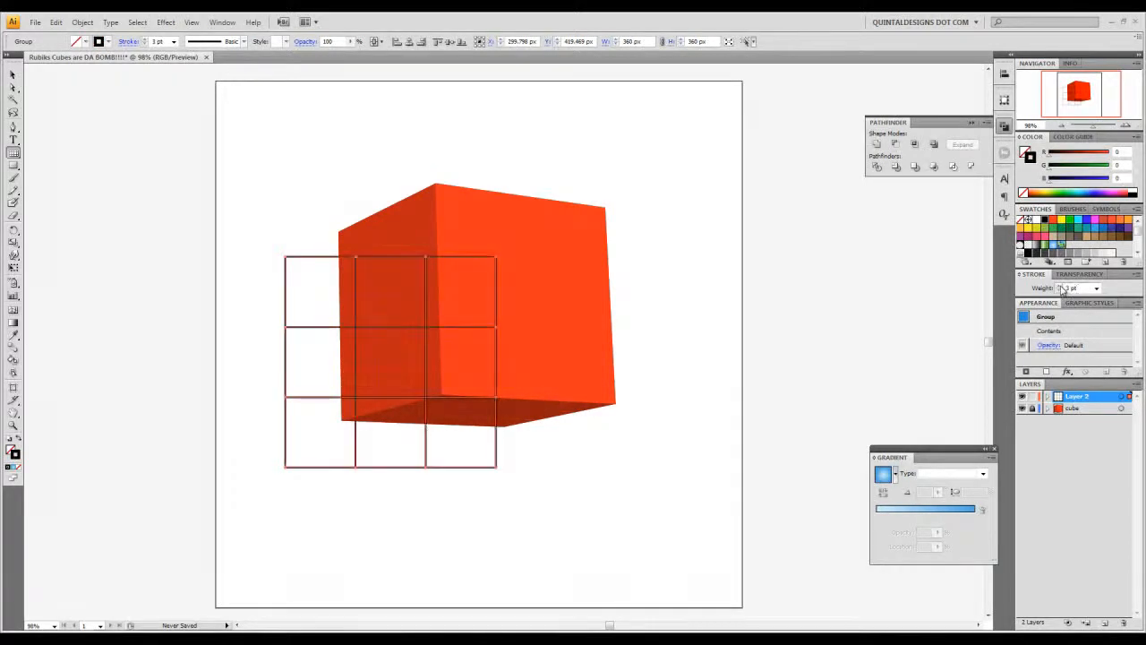
click(13, 74)
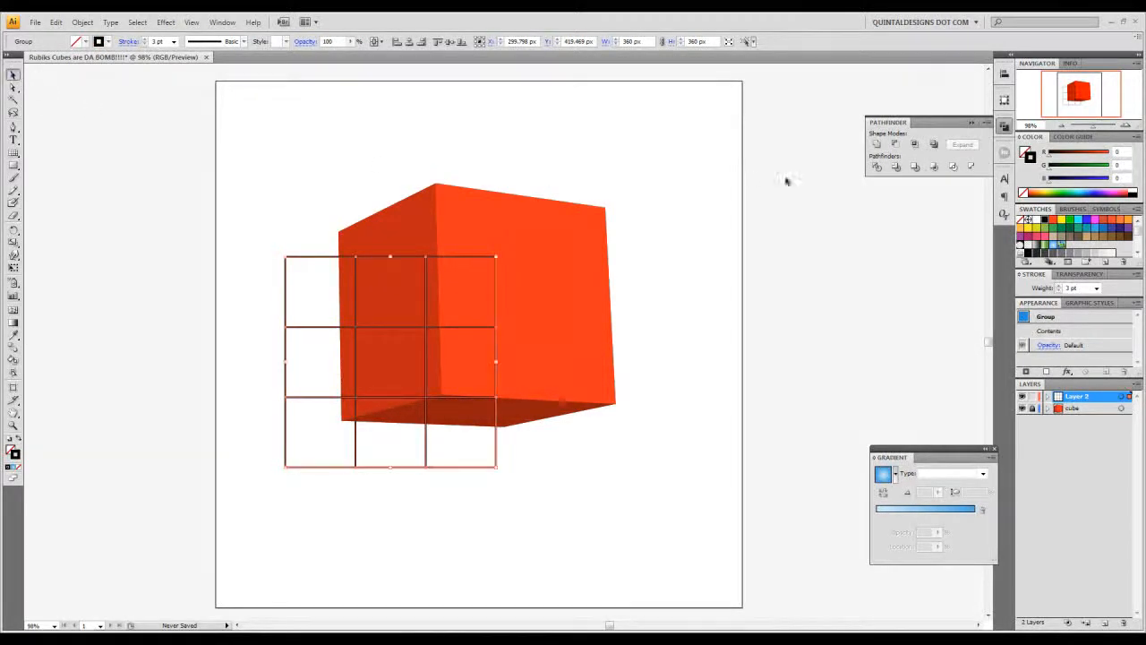
click(636, 218)
- Move the grid off to the left of the cube and paste a copy of it over the cube's right front face
click(1125, 127)
click(1126, 126)
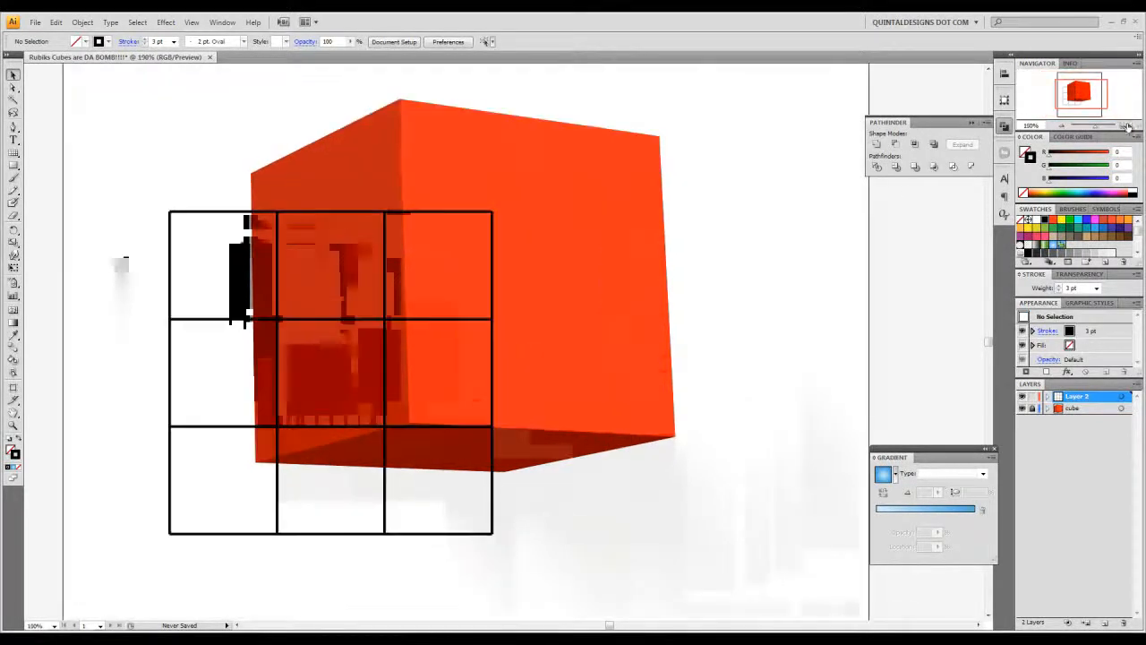
drag(551, 182, 633, 229)
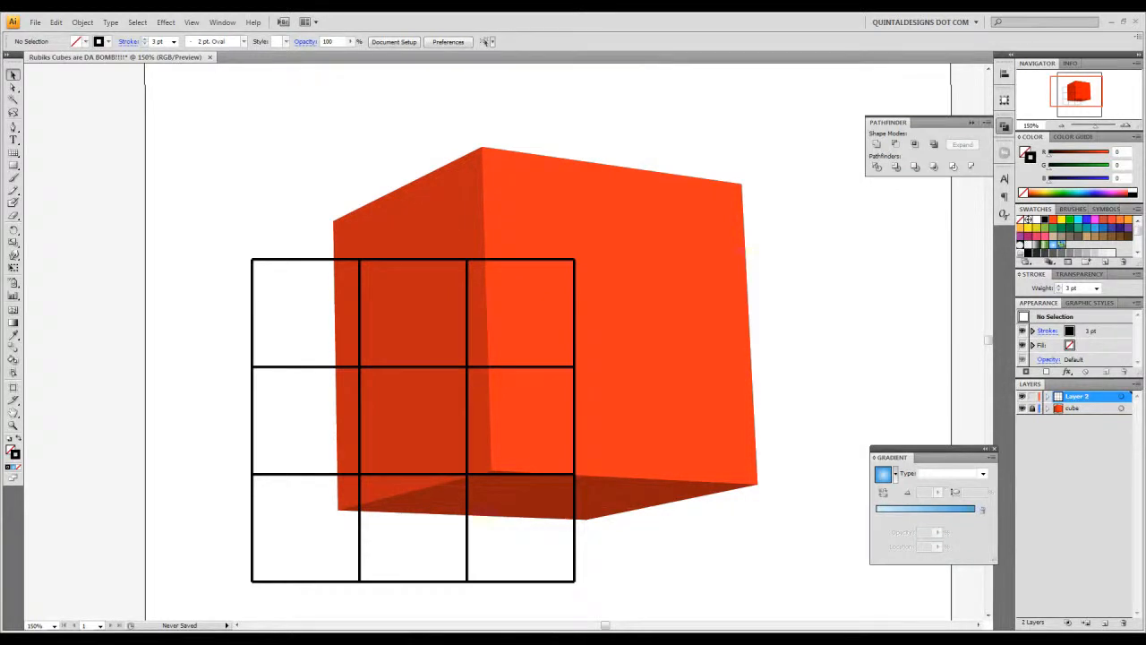
drag(741, 281, 722, 302)
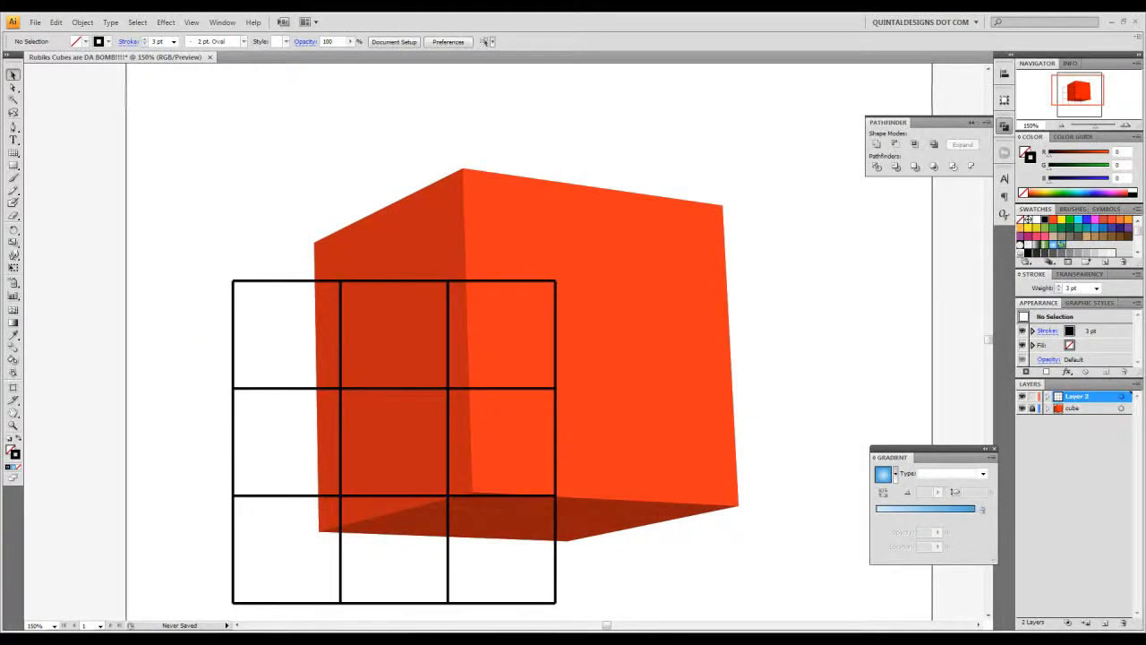
click(507, 283)
drag(364, 285, 33, 166)
key(ctrl+v)
drag(423, 182, 500, 186)
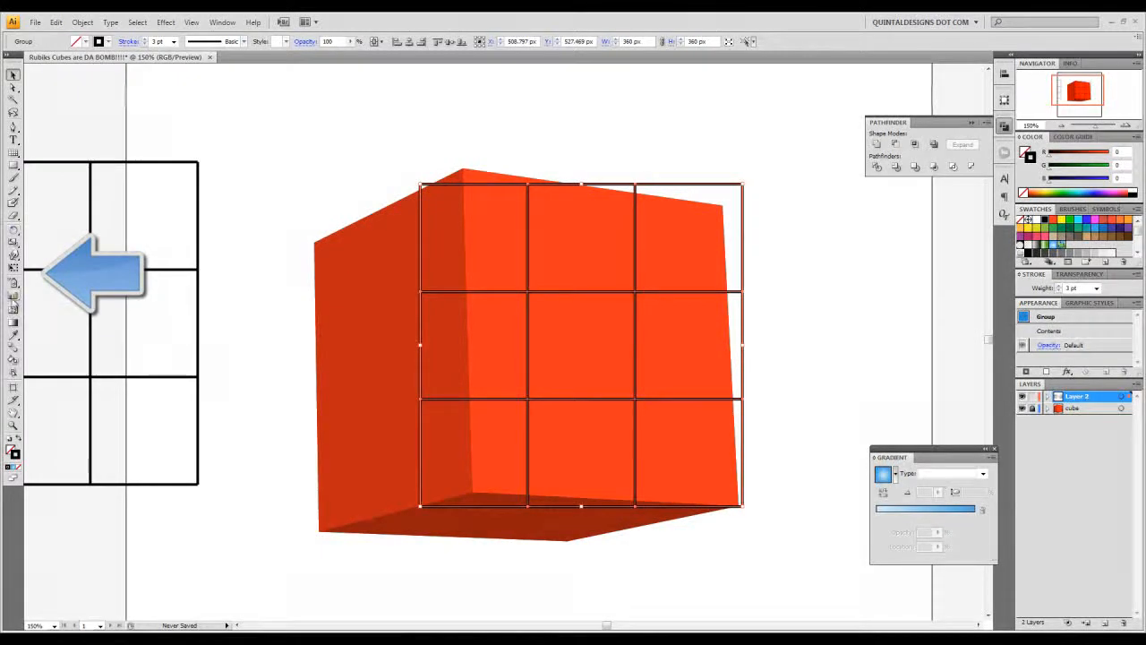
- Try distorting the pasted grid by its upper-left corner with Free Transform and undo the distortion
click(13, 269)
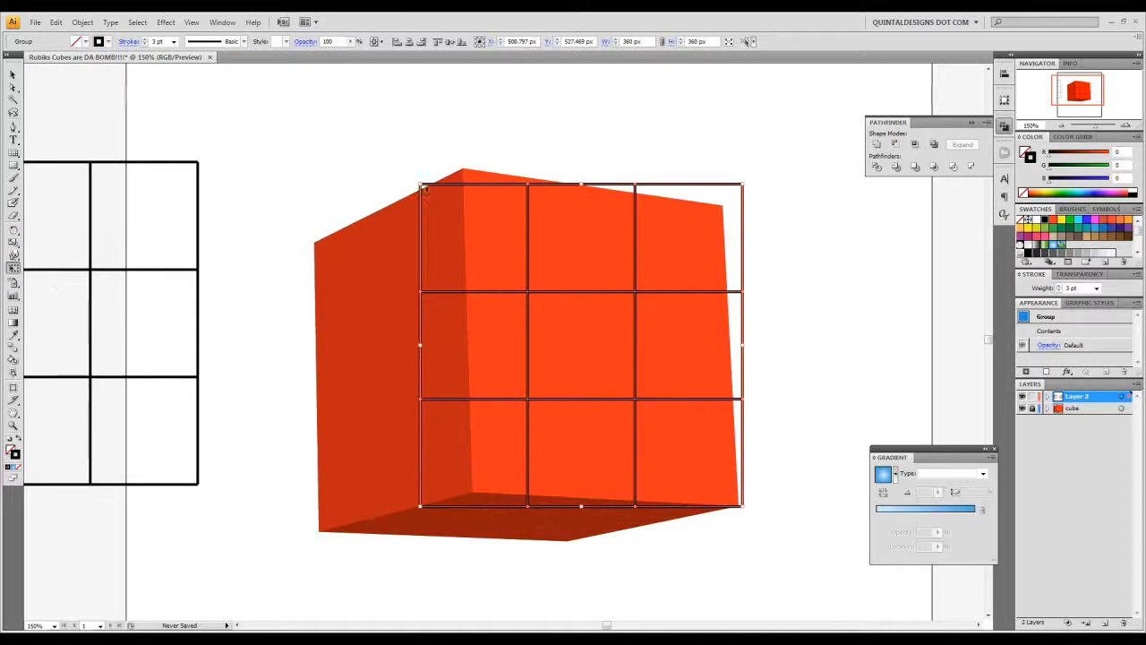
drag(420, 184, 557, 169)
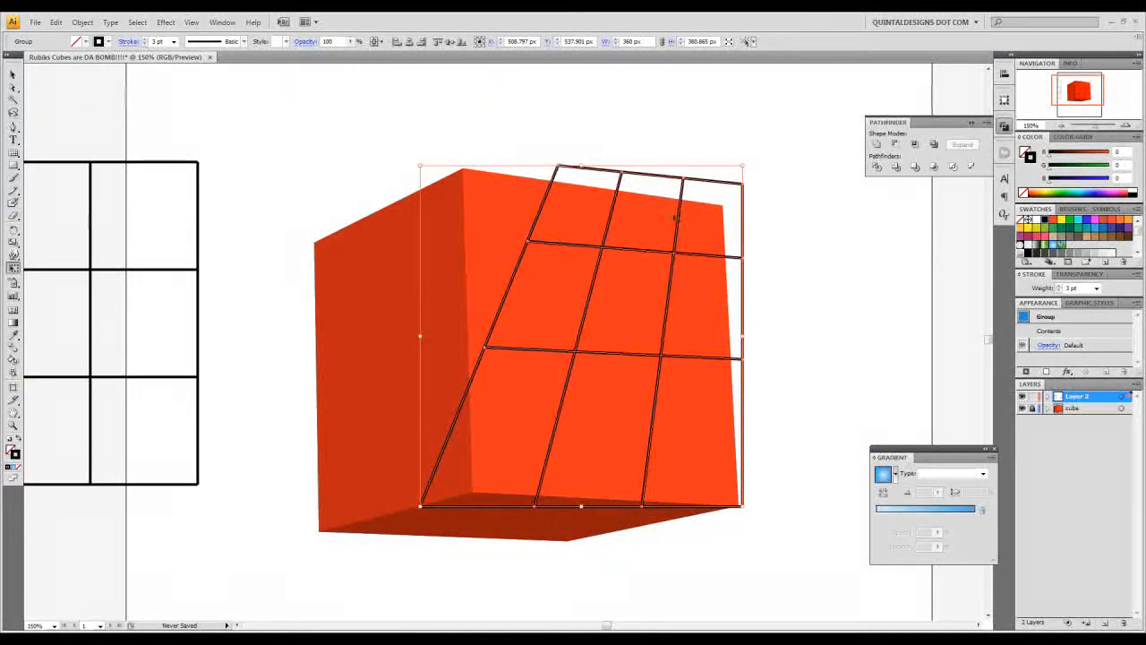
key(ctrl+z)
- Change the selection colour of Layer 2 to Blue in its layer options
double_click(1118, 402)
click(539, 310)
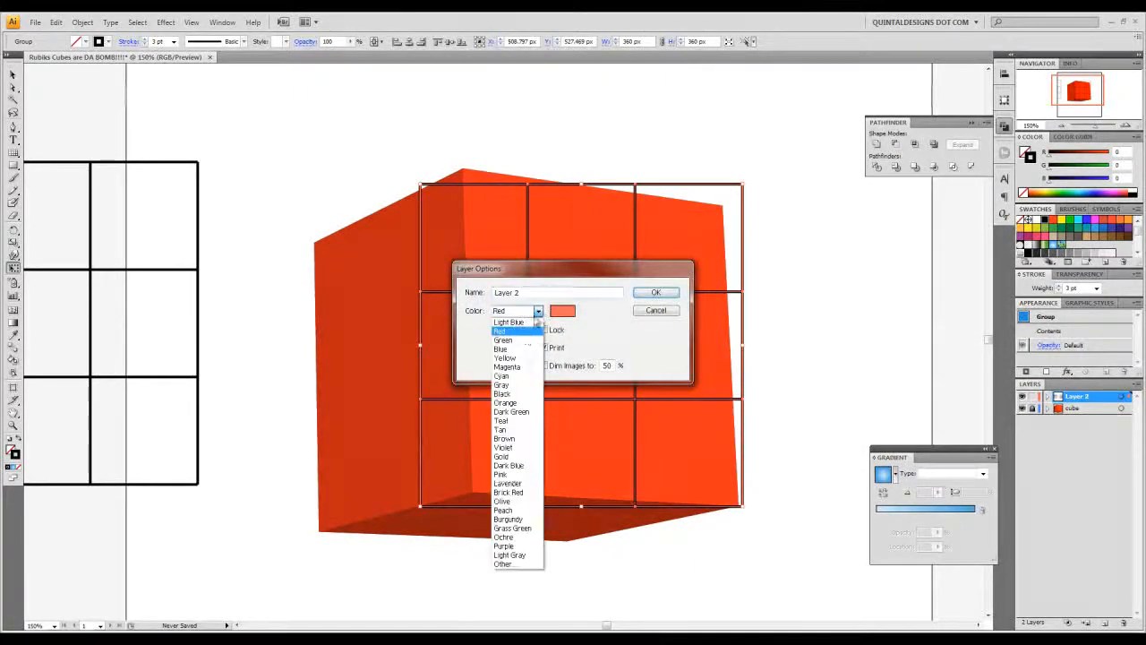
click(528, 353)
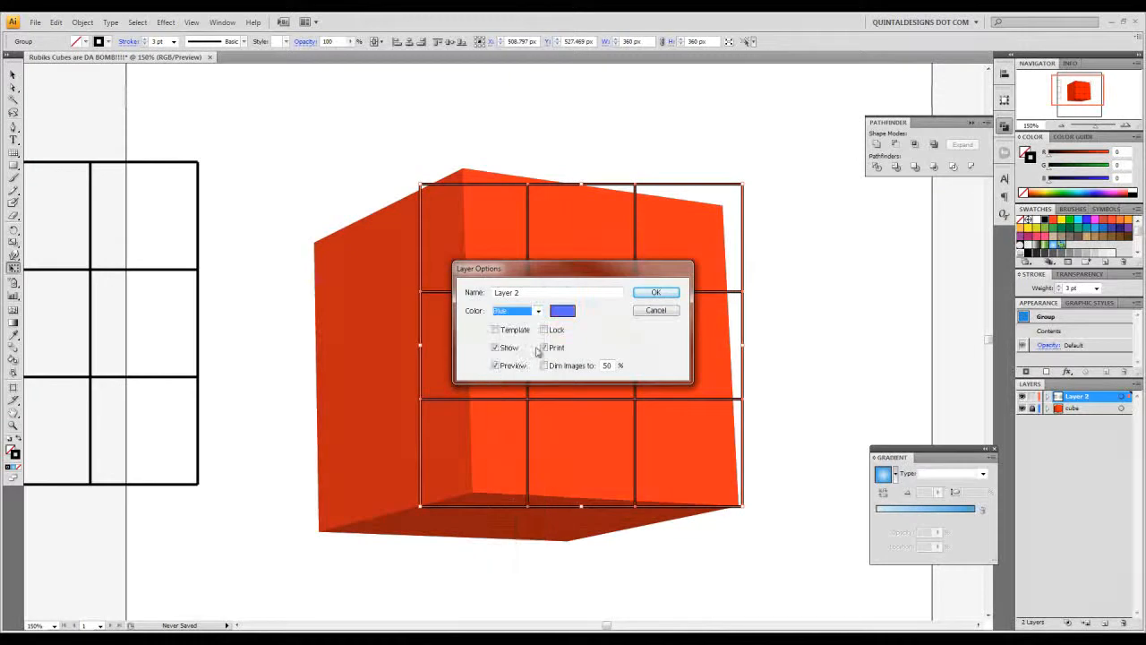
click(665, 296)
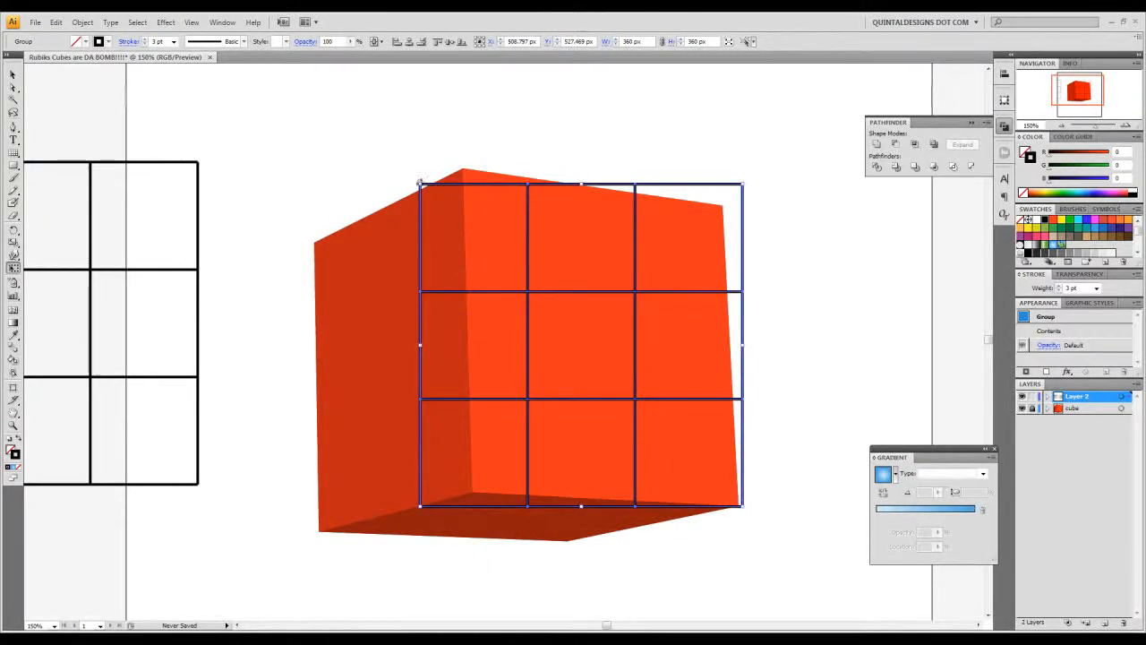
- Distort the pasted grid in perspective so its four corners match the corners of the cube's right front face
drag(419, 185, 464, 170)
drag(742, 166, 725, 204)
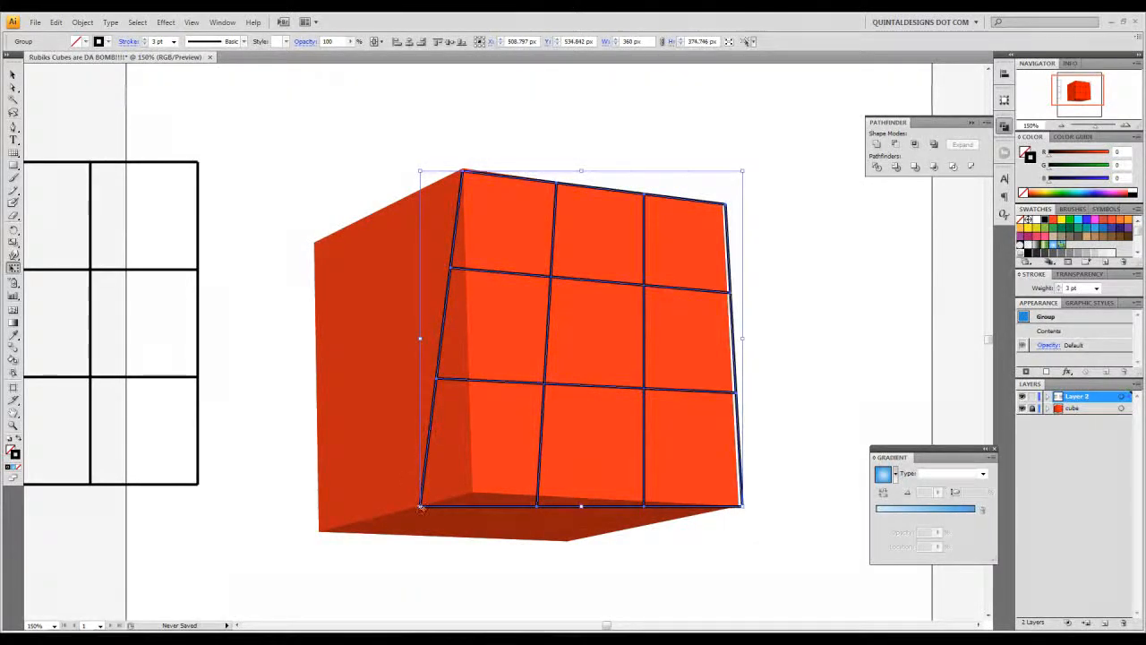
drag(419, 507, 467, 496)
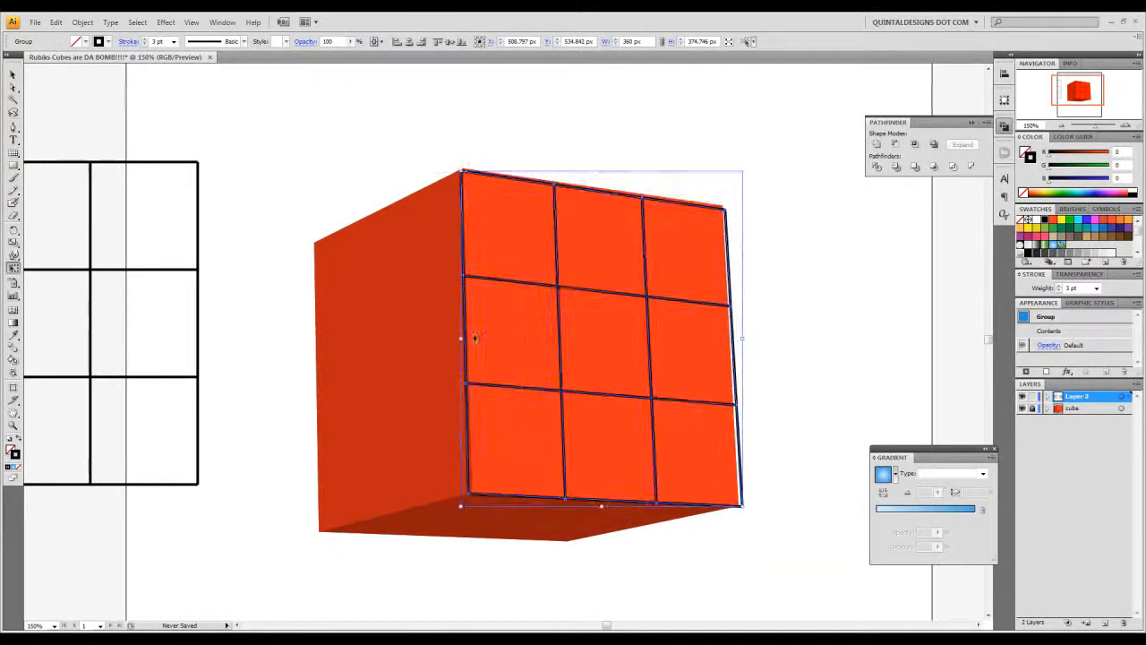
drag(460, 170, 458, 165)
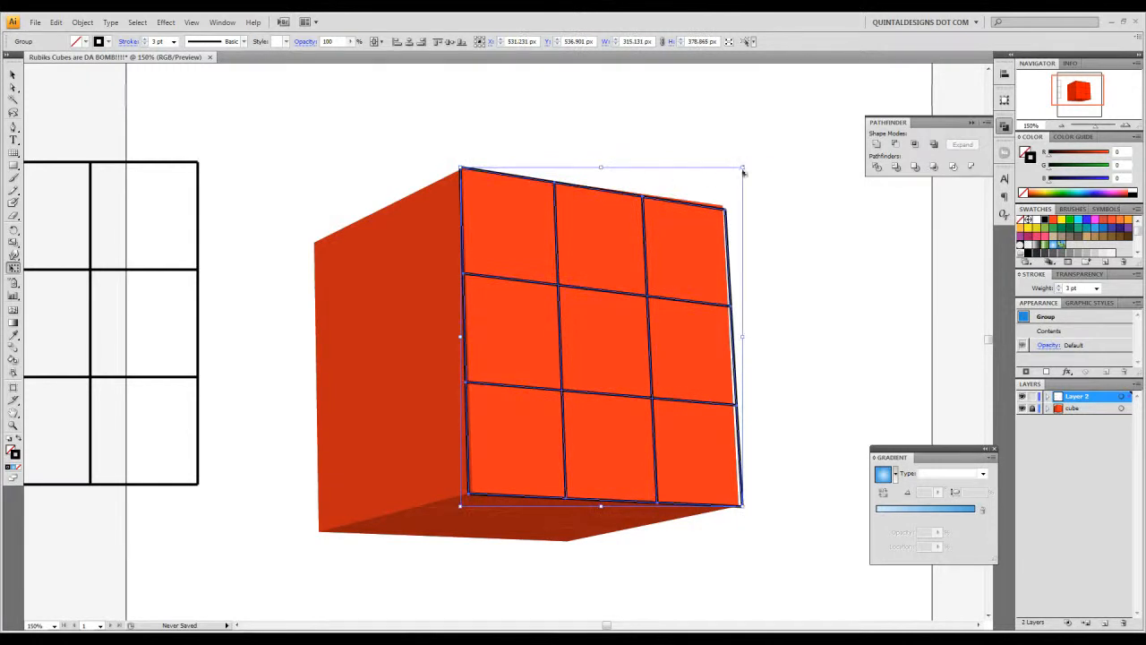
drag(745, 169, 743, 167)
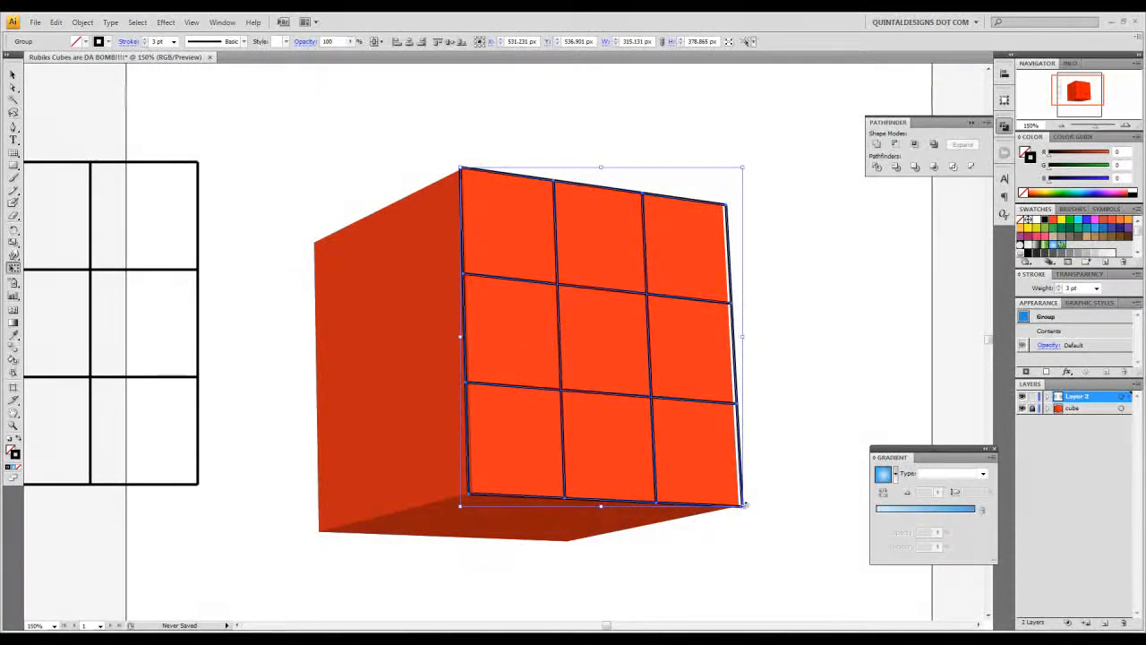
drag(745, 504, 740, 507)
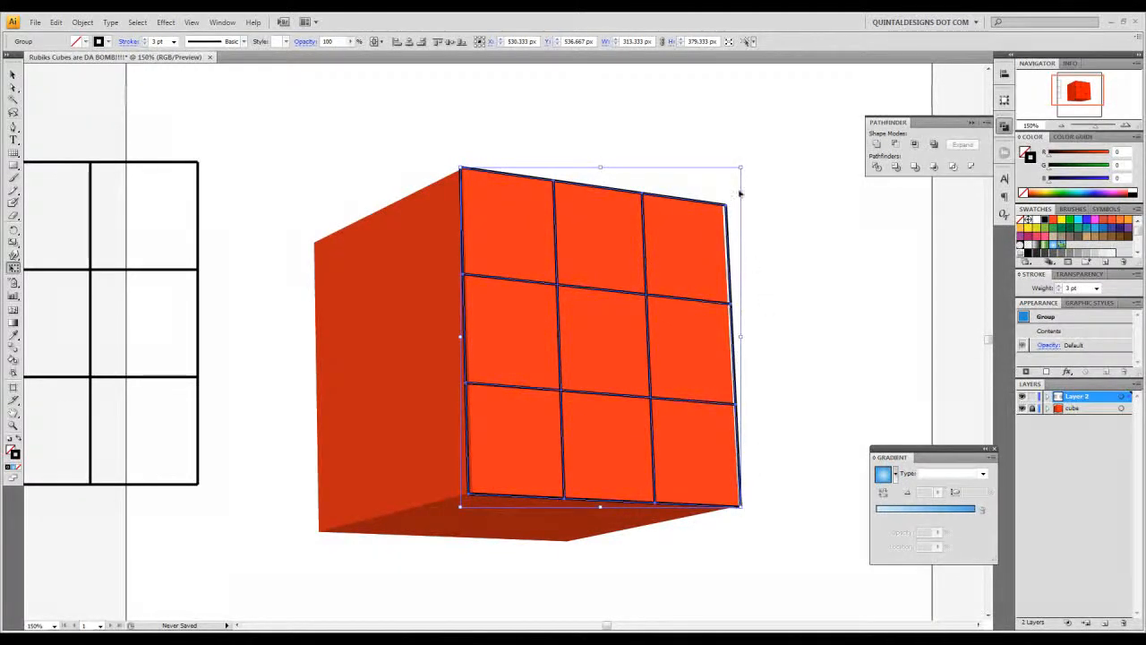
drag(741, 166, 741, 165)
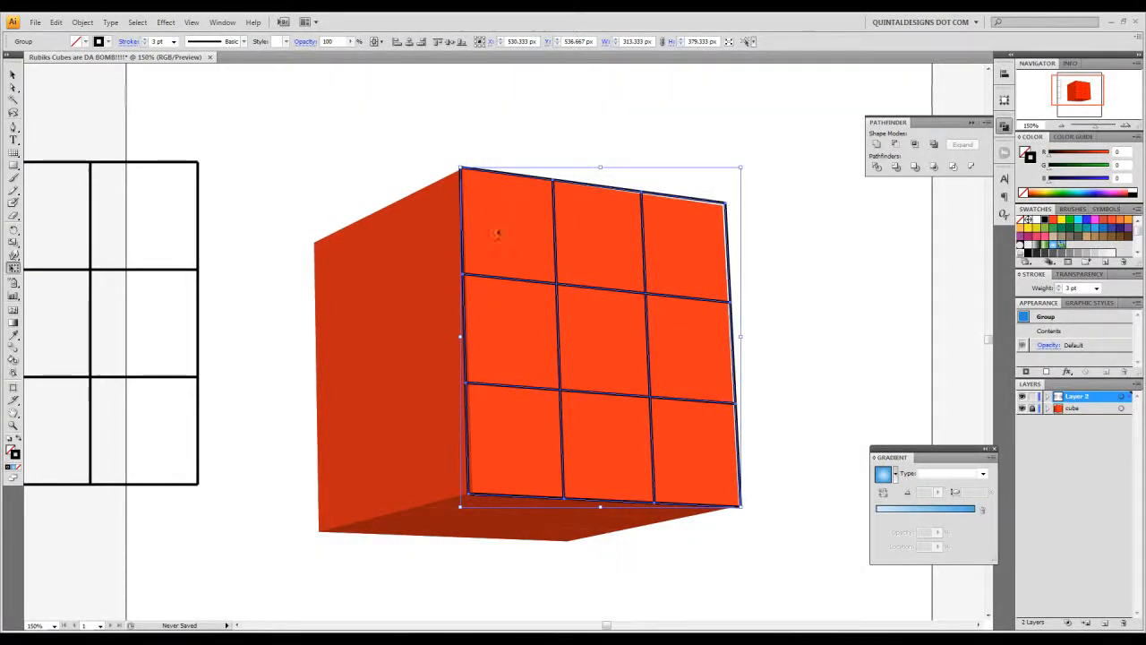
- Move the remaining flat grid over the cube's left face, near its upper edge
click(14, 70)
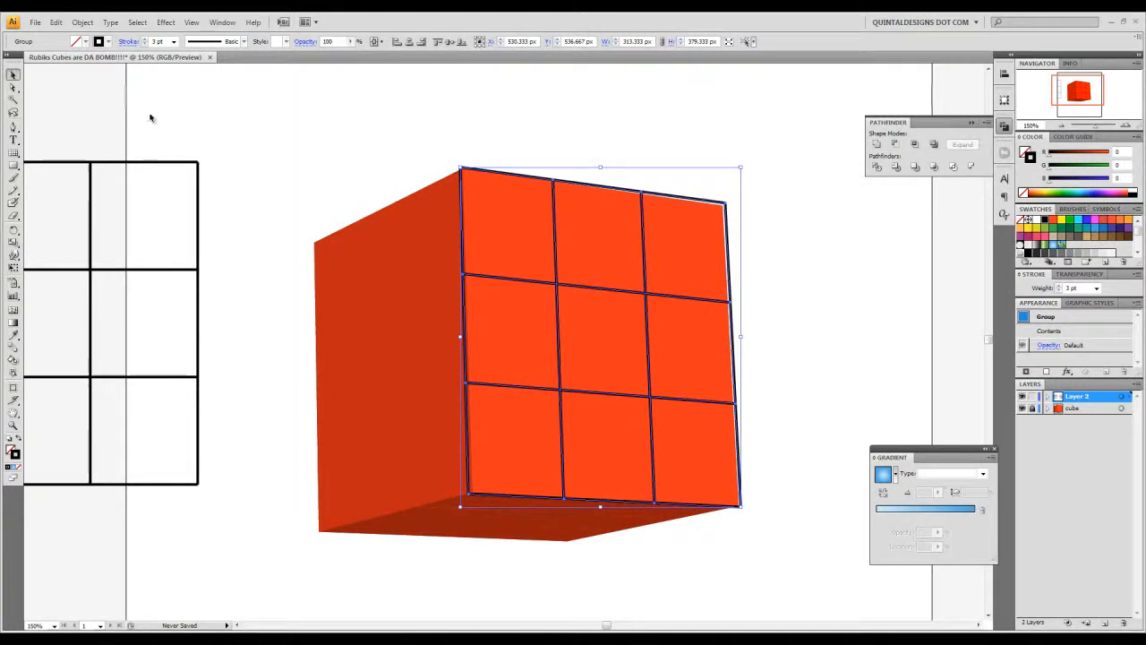
drag(155, 165, 326, 156)
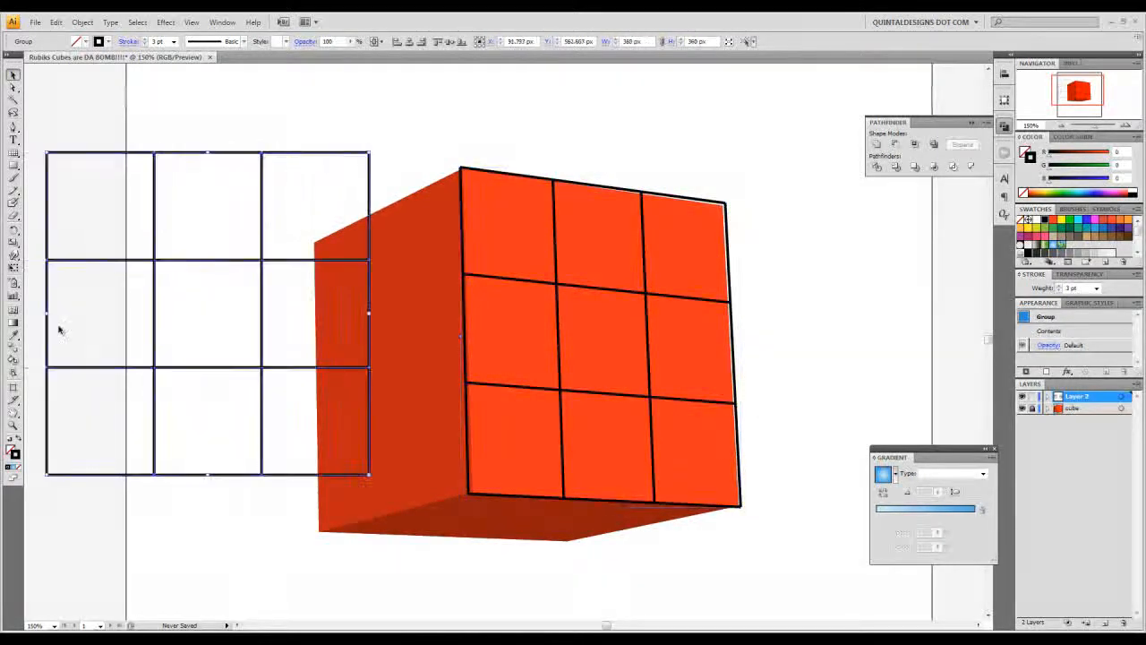
drag(258, 151, 462, 192)
- Distort the second grid with Free Transform so its four corners fit the cube's left face, and deselect it
click(13, 266)
drag(569, 191, 460, 167)
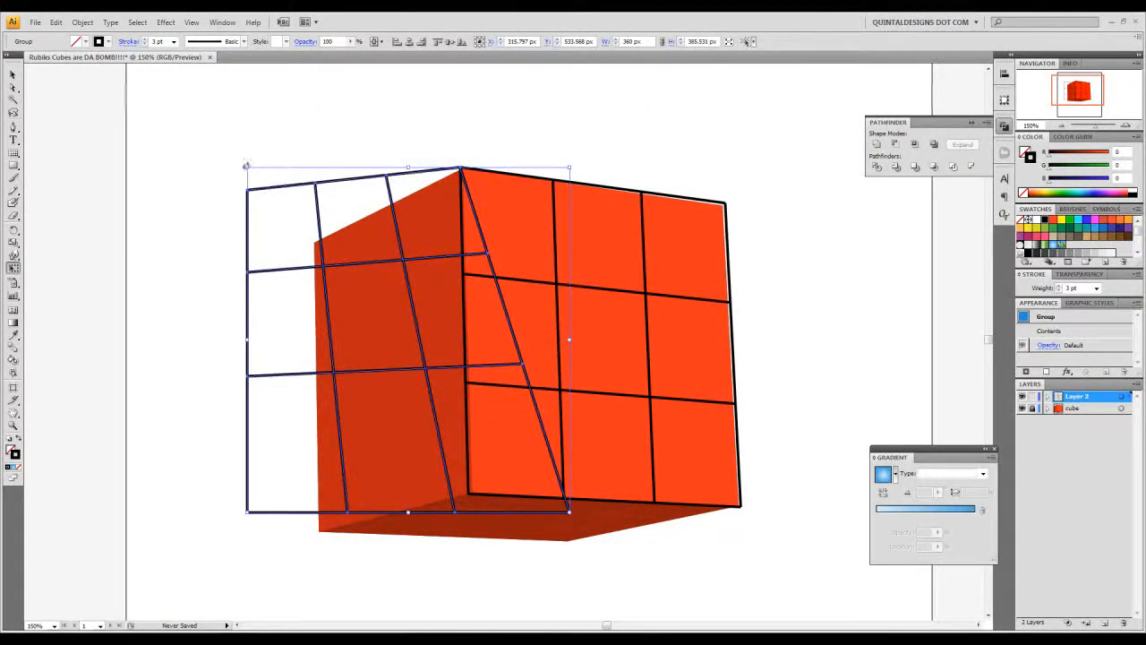
drag(247, 164, 313, 240)
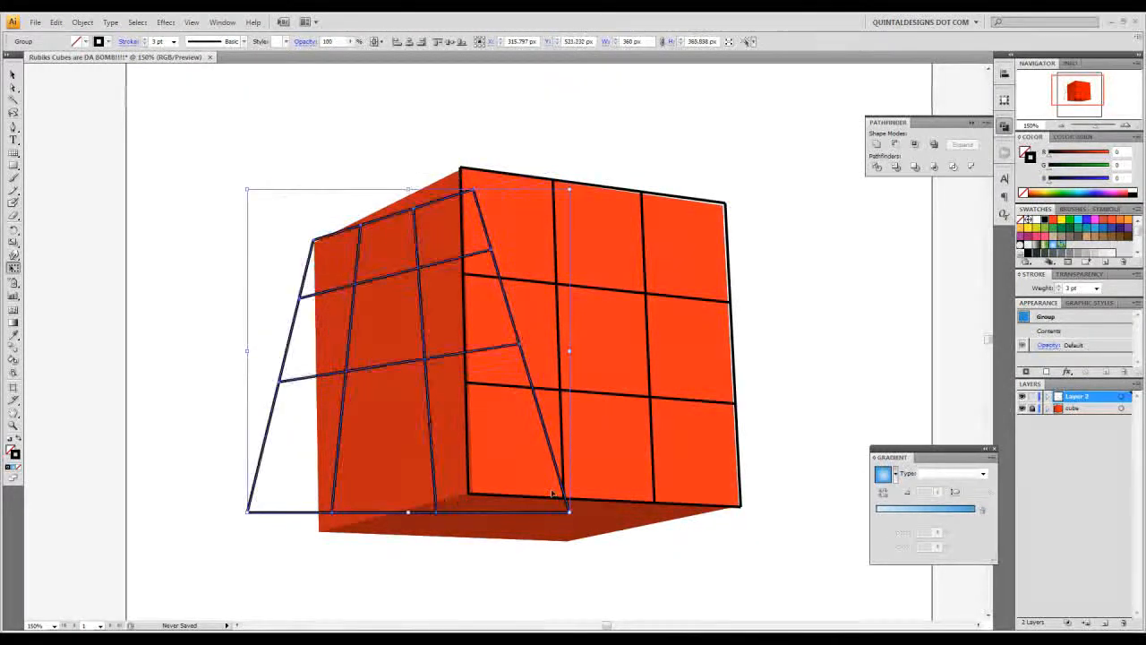
drag(569, 513, 471, 496)
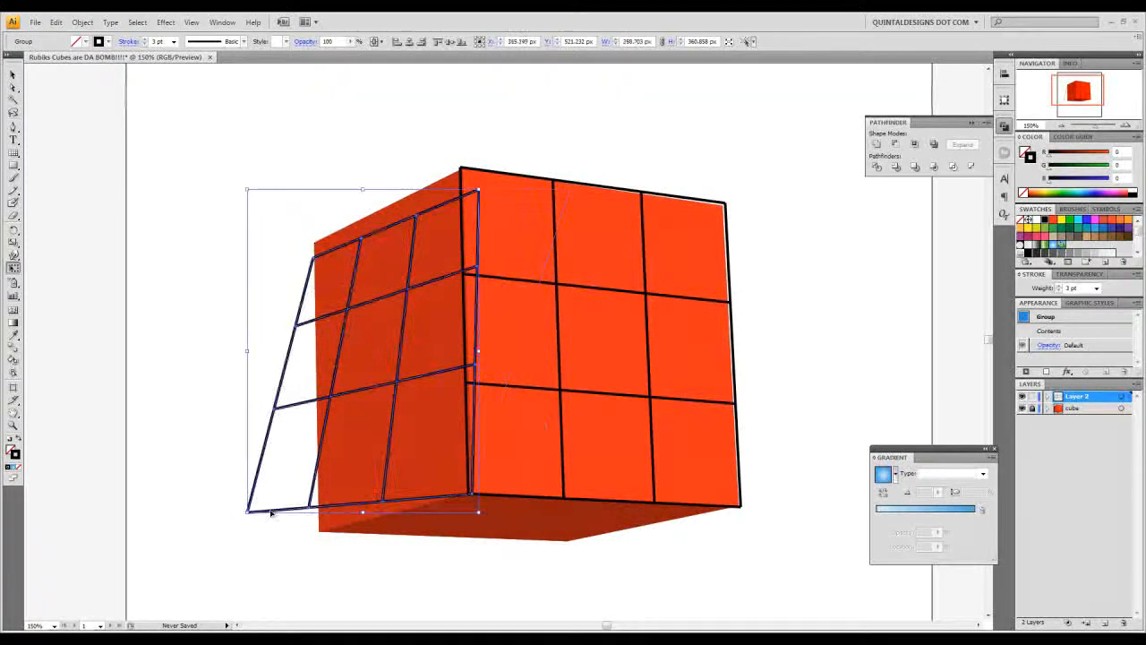
drag(246, 512, 319, 530)
drag(318, 189, 285, 98)
drag(480, 189, 461, 167)
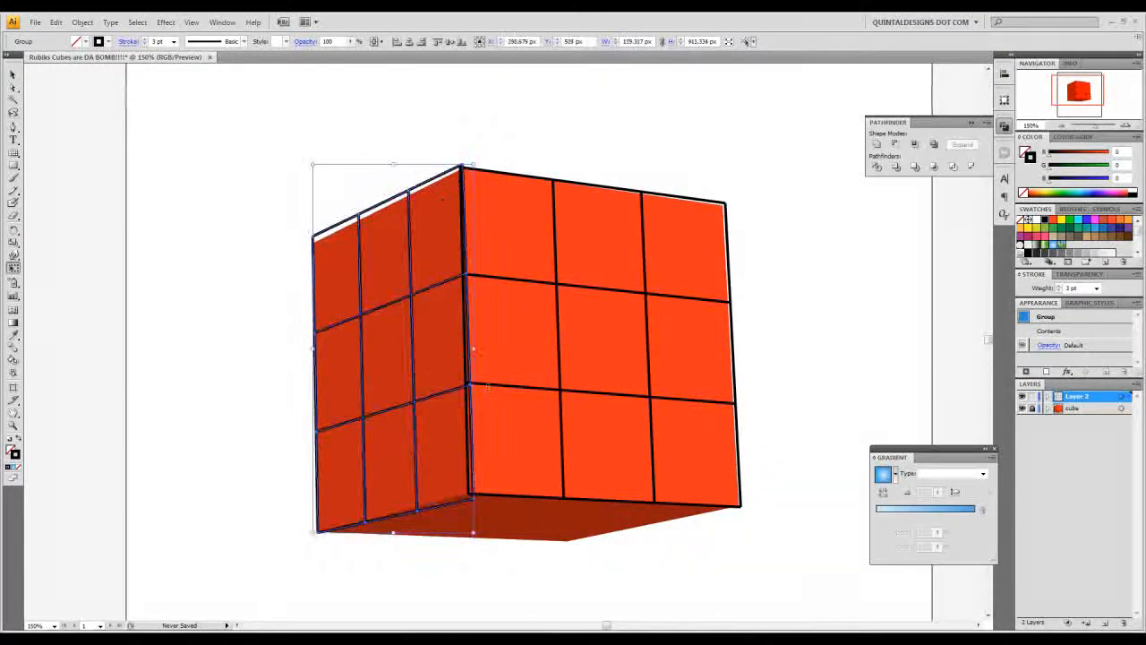
drag(475, 535, 475, 533)
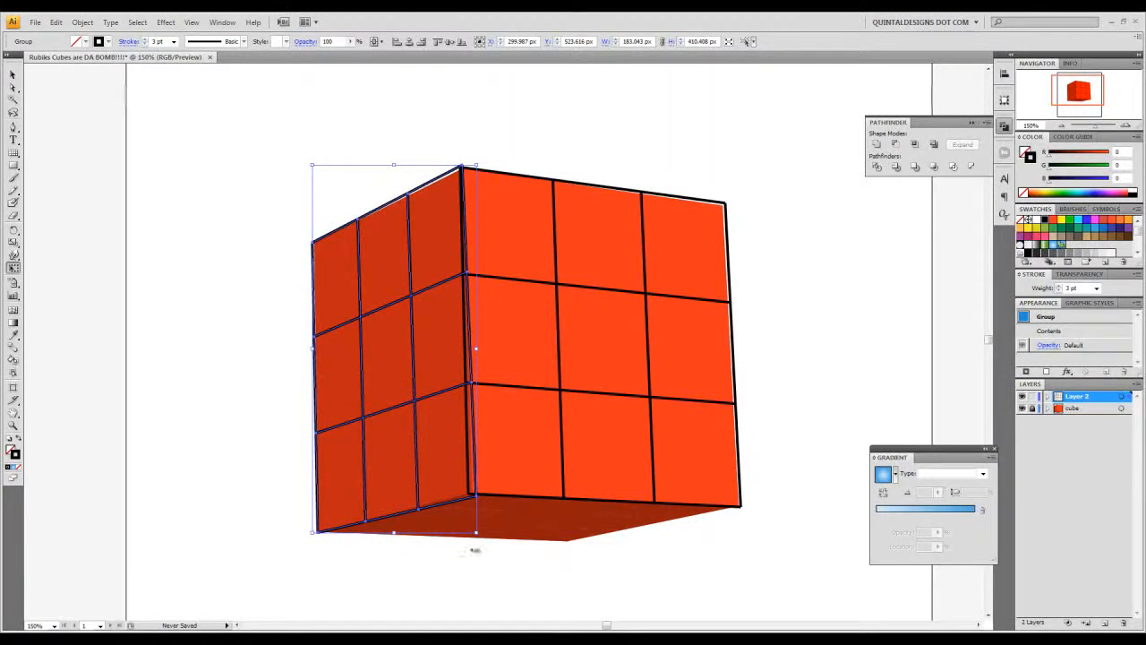
drag(475, 532, 476, 535)
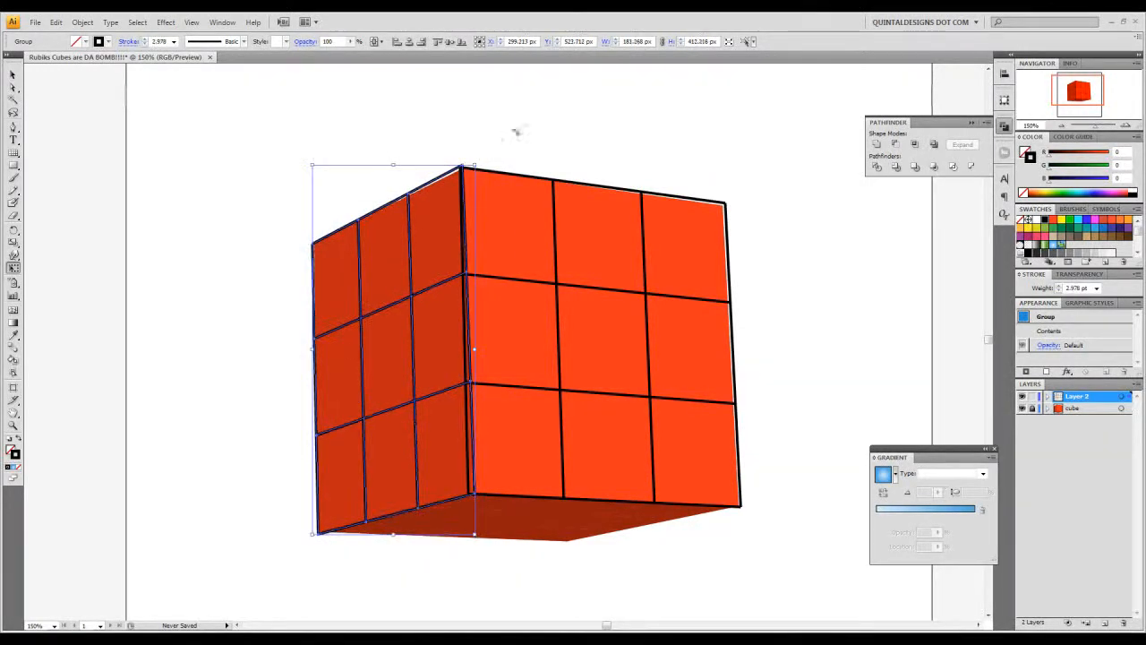
click(13, 75)
click(228, 126)
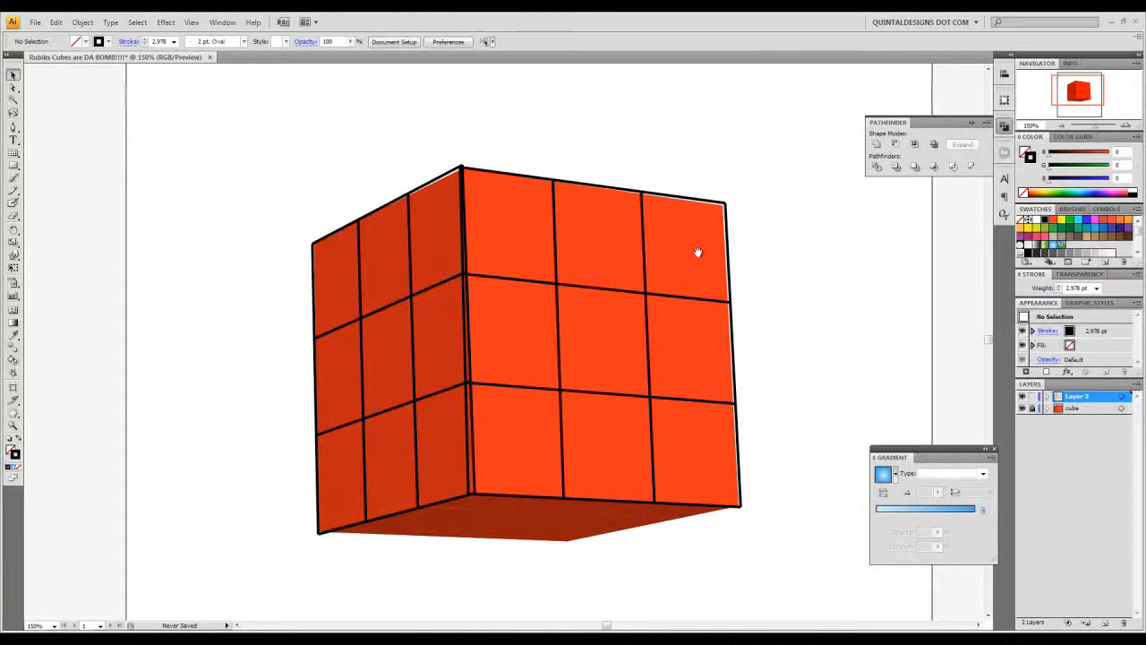
drag(695, 251, 680, 266)
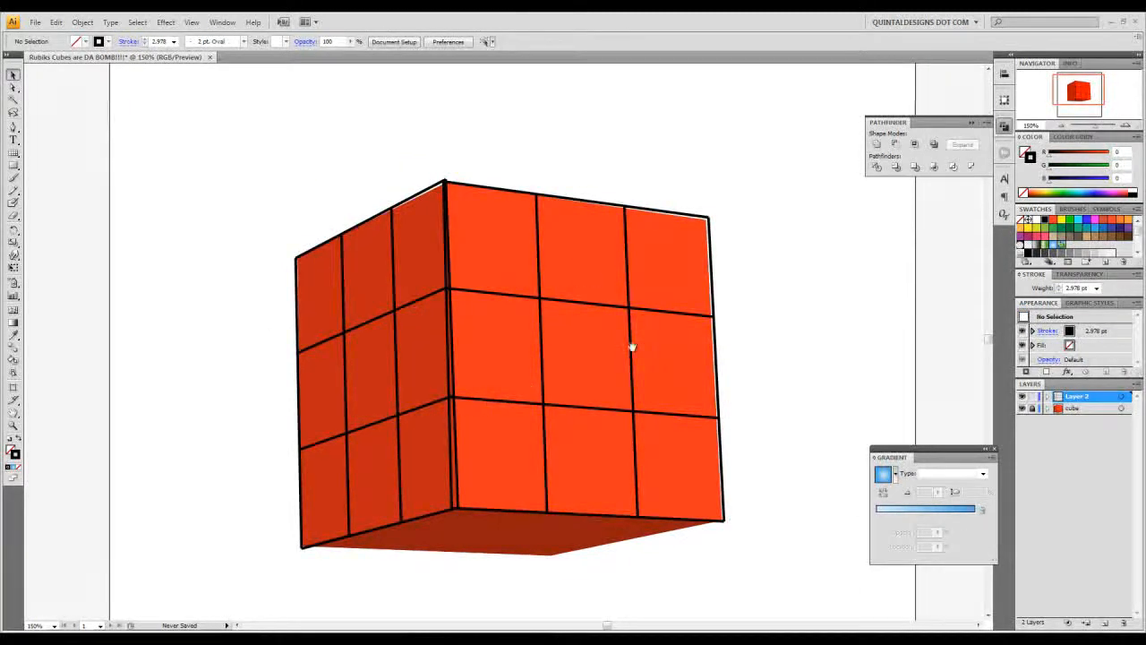
- Delete the grids' vertical lines and outer border segments on both cube faces, keeping only the two inner horizontal lines across each face
drag(637, 350, 615, 286)
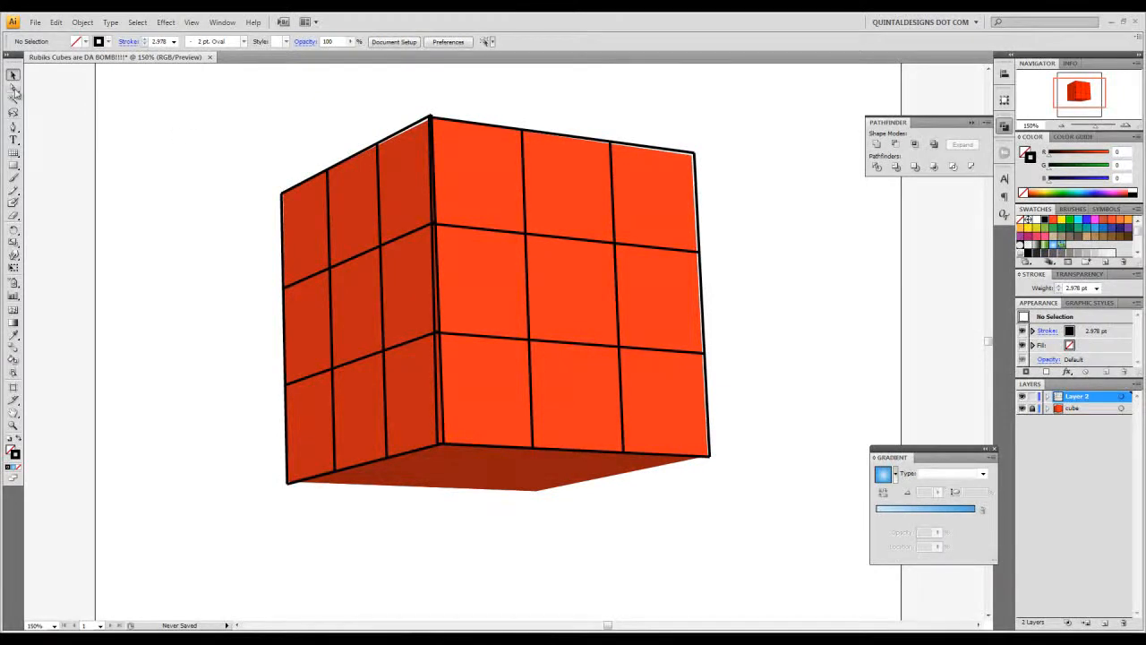
click(14, 90)
click(13, 89)
drag(255, 168, 343, 223)
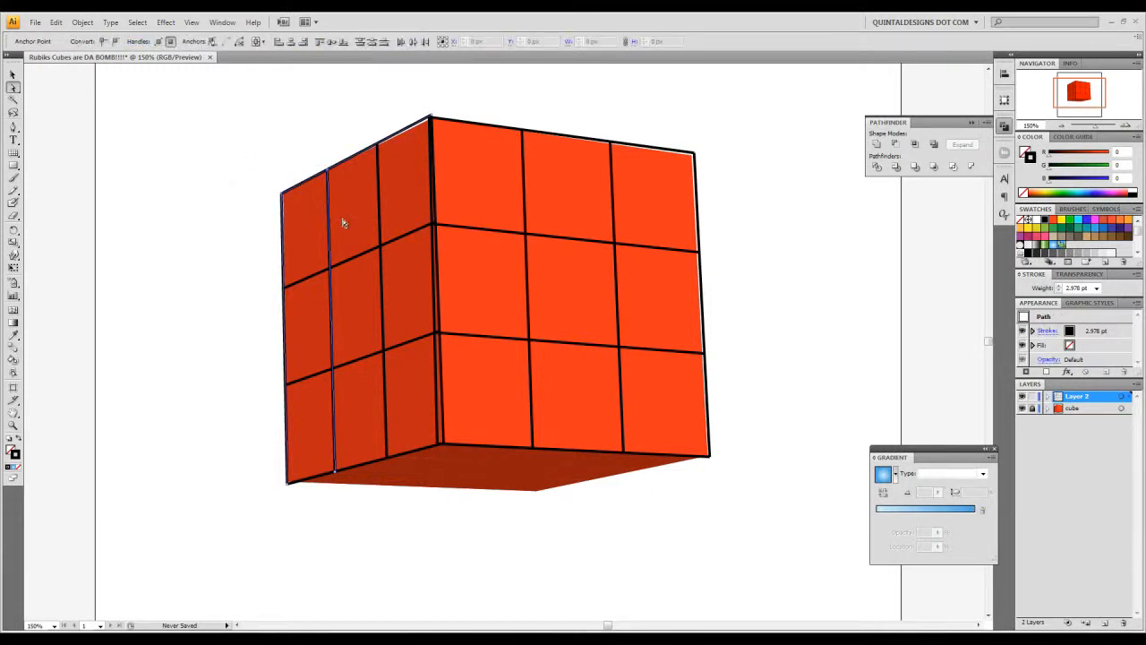
key(Delete)
drag(367, 100, 654, 180)
key(Delete)
drag(719, 284, 683, 296)
key(Delete)
drag(480, 433, 430, 488)
key(Delete)
click(13, 74)
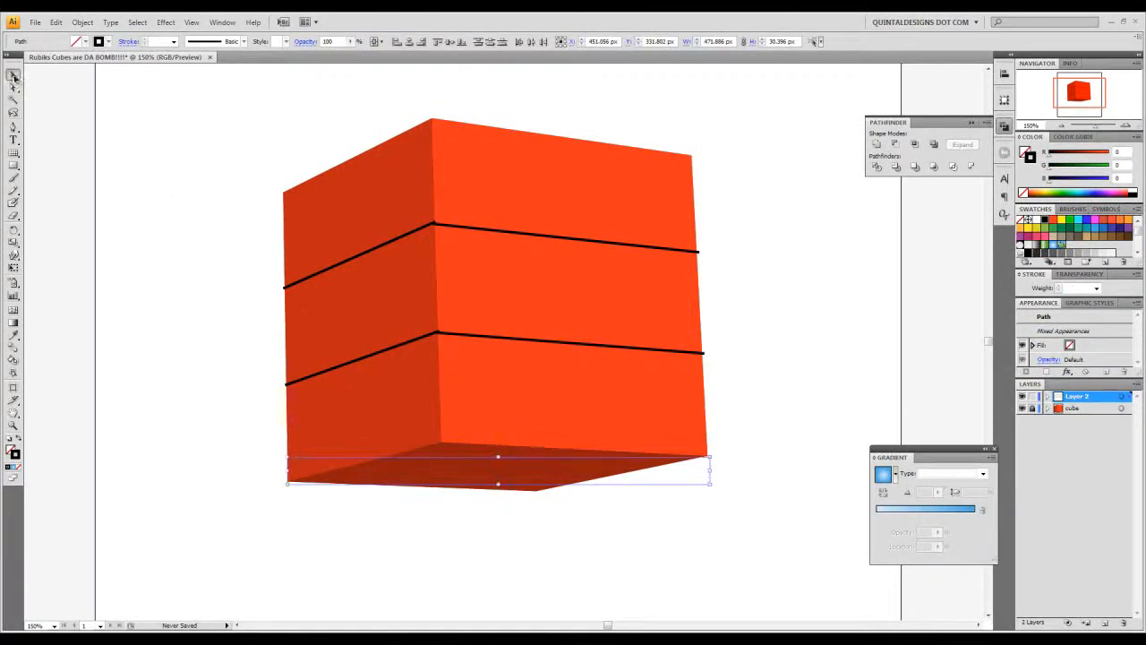
key(Delete)
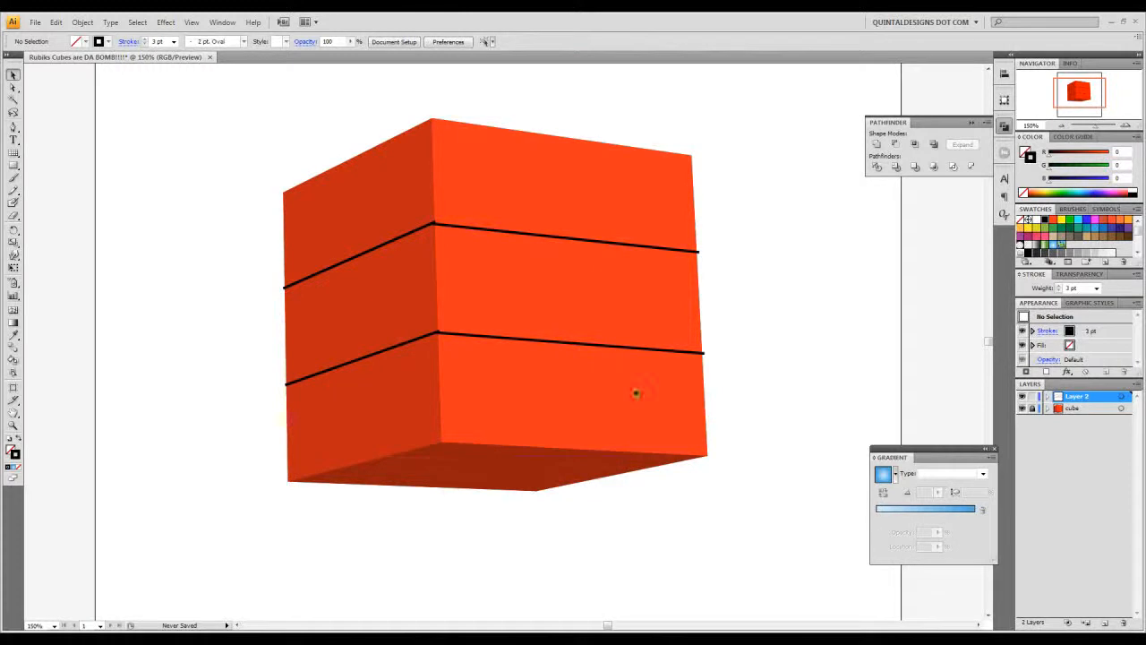
- Create a new layer directly above the cube layer and name it Faces
click(1081, 409)
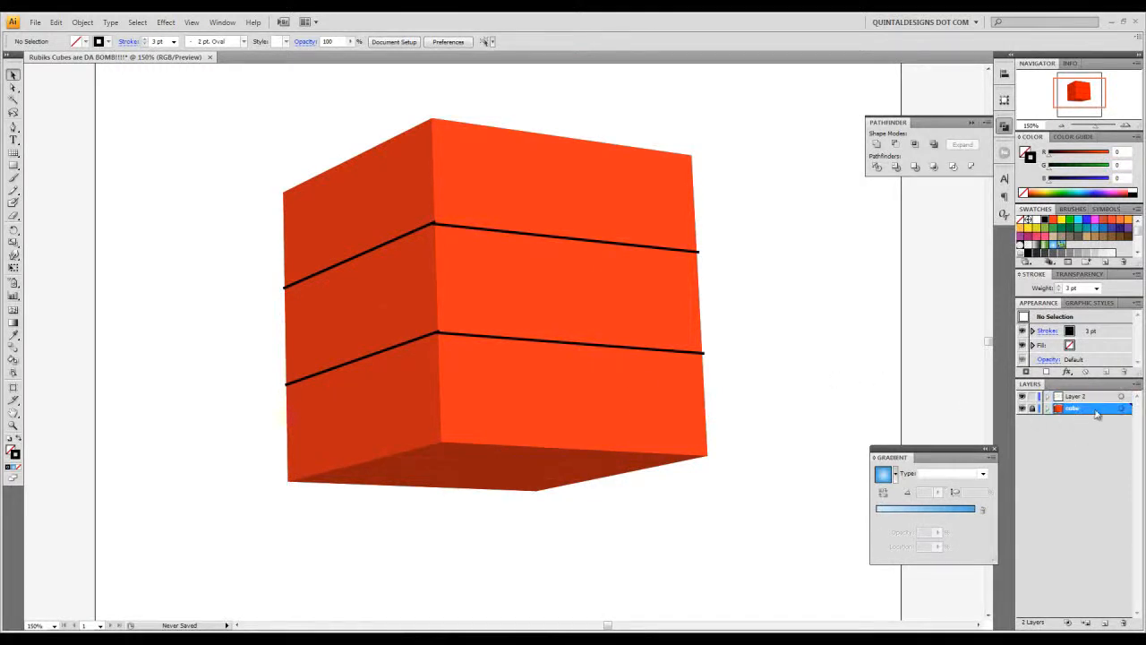
click(1107, 624)
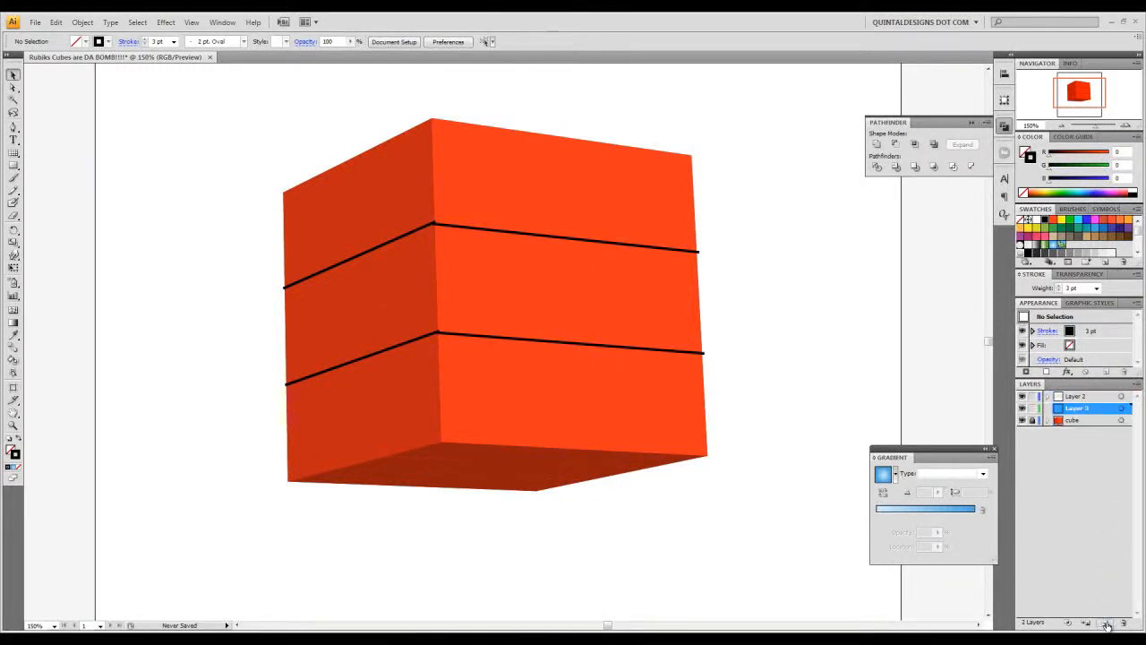
double_click(1080, 409)
text(Face)
key(Return)
- Divide the right front face's three vertical strips along its two horizontal black lines with Pathfinder Divide
click(15, 88)
click(642, 358)
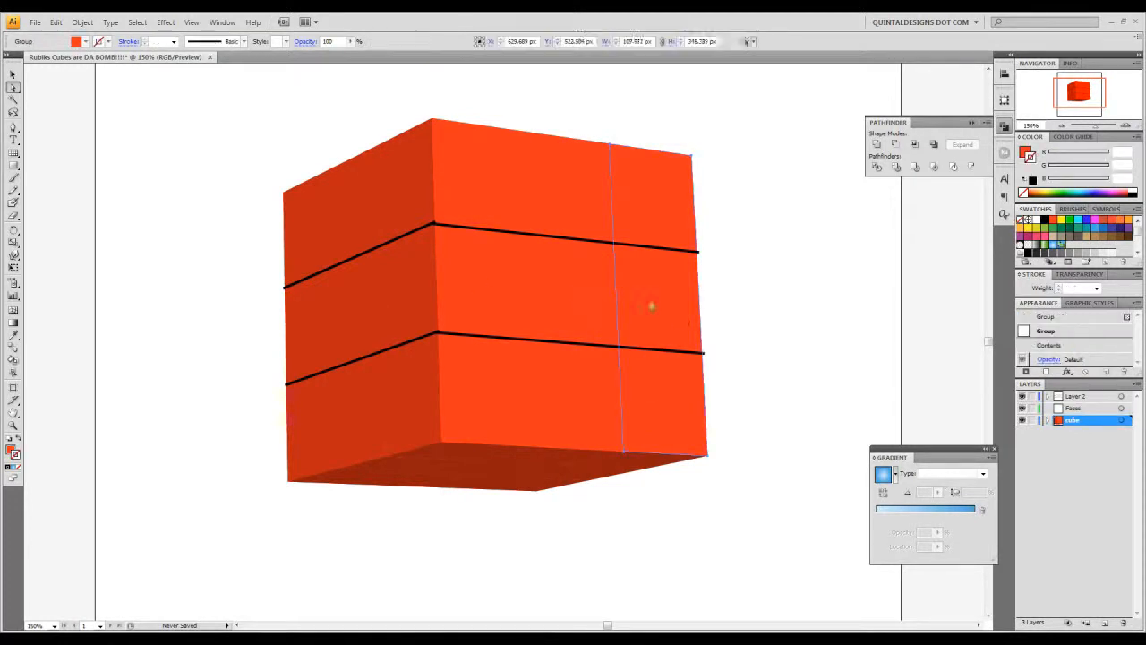
shift+click(572, 293)
shift+click(471, 280)
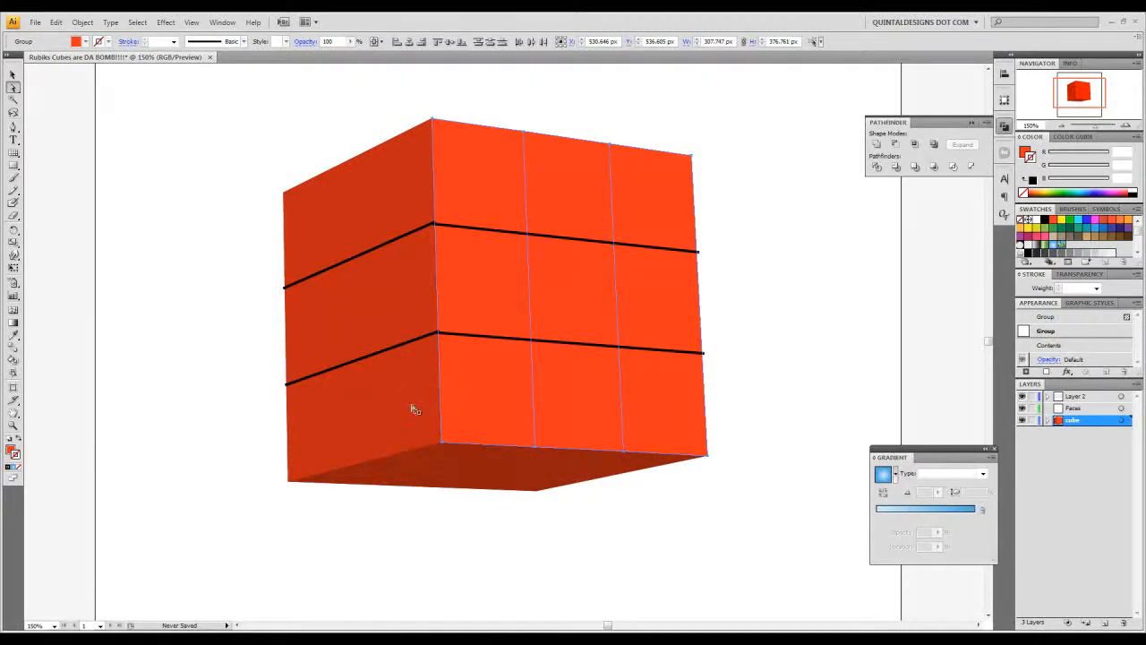
click(675, 274)
shift+click(527, 246)
shift+click(559, 238)
shift+click(566, 347)
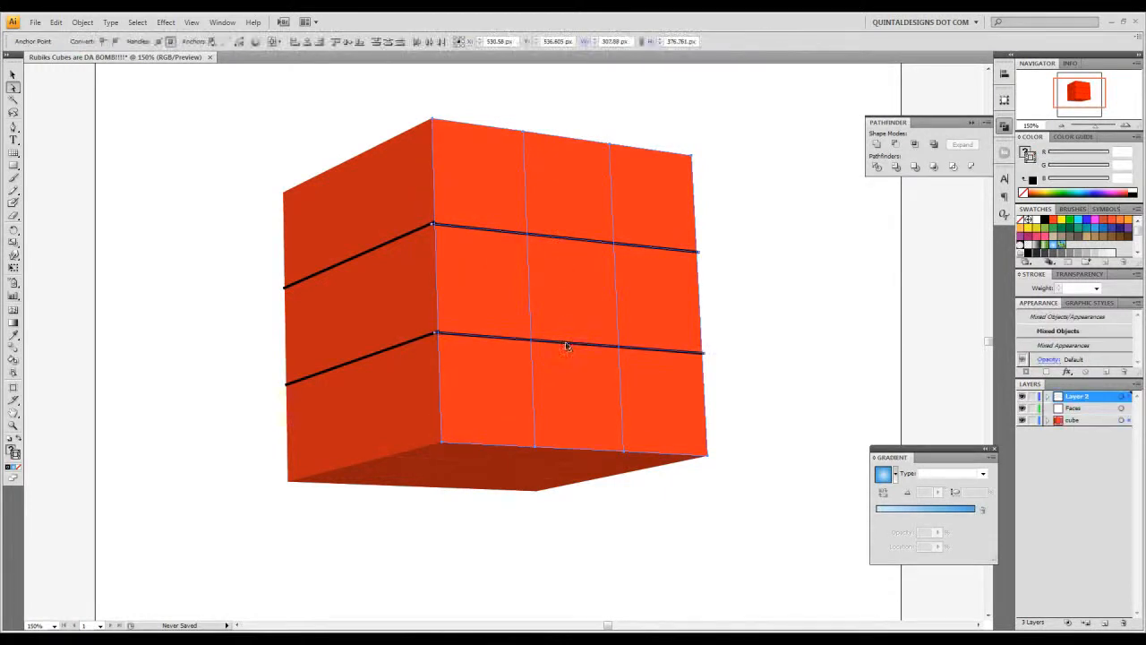
click(876, 168)
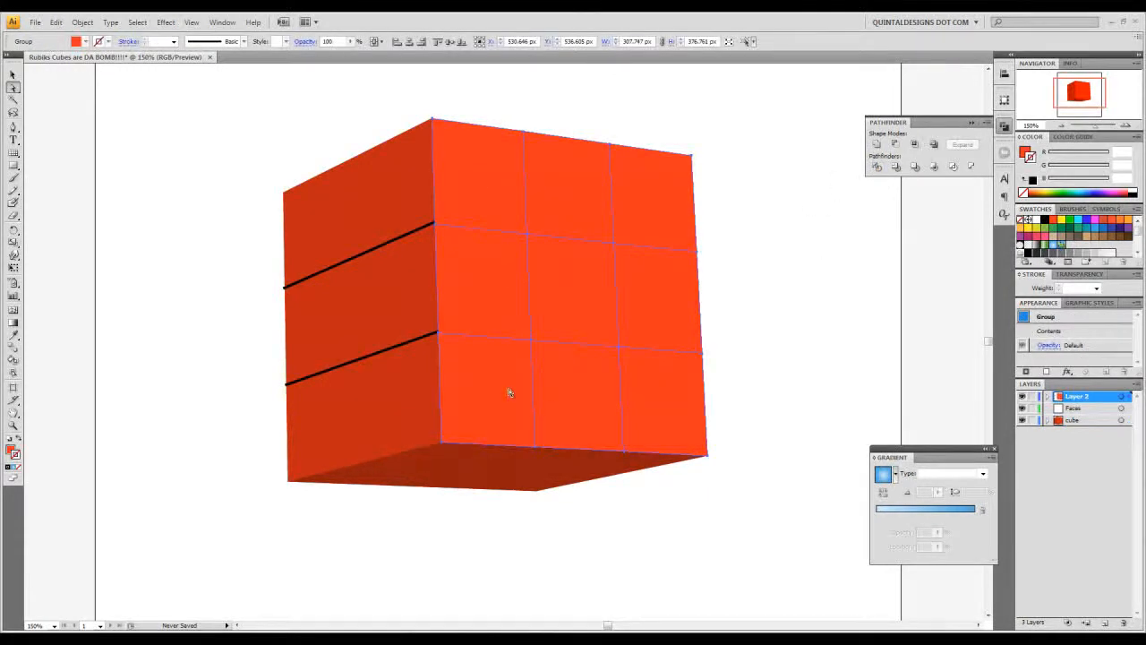
- Divide the left face's three strips along its two horizontal black lines with Pathfinder Divide
click(412, 405)
shift+click(304, 403)
shift+click(364, 358)
shift+click(365, 255)
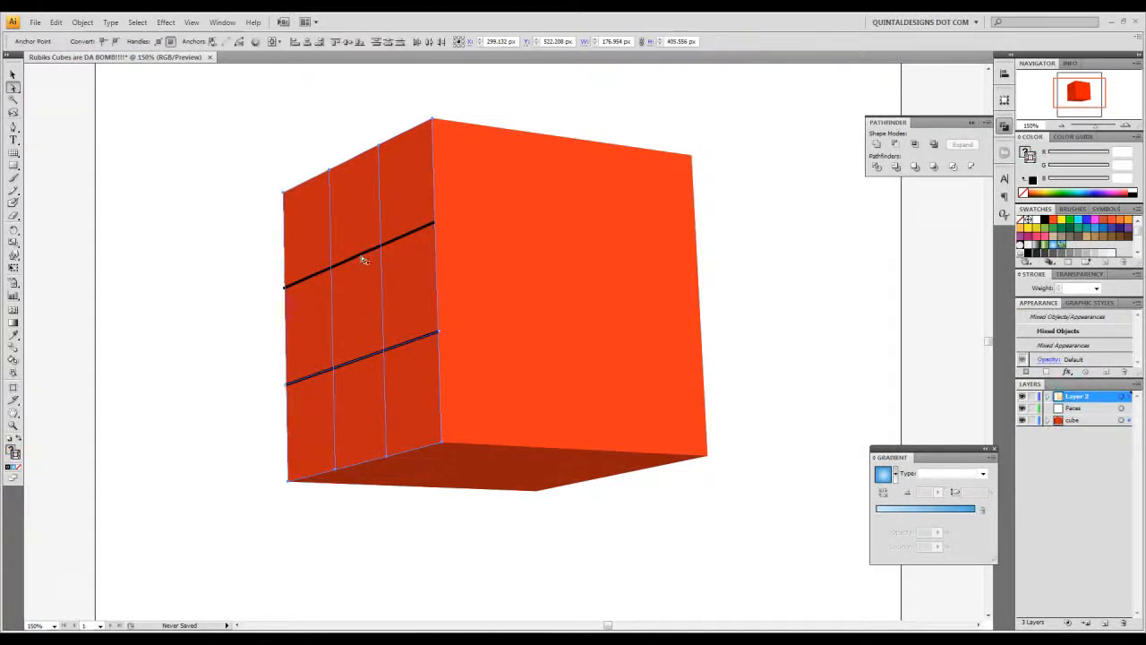
click(877, 168)
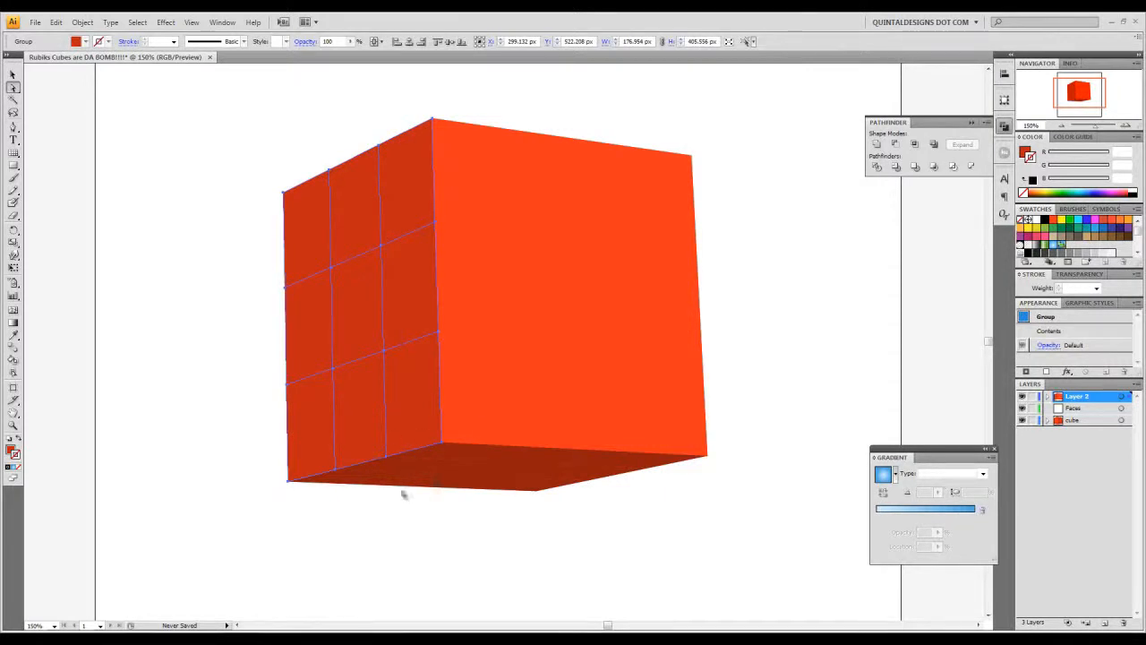
- Select all the squares on the cube's underside together with those on the left and right front faces
shift+click(575, 478)
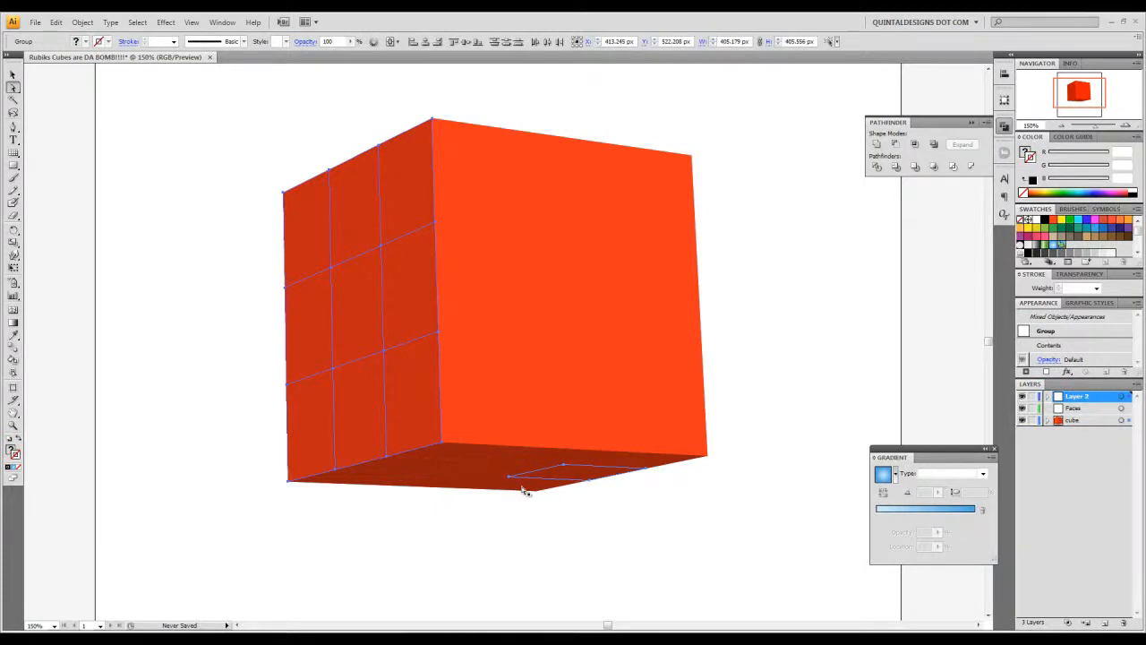
shift+click(516, 485)
shift+click(466, 482)
shift+click(478, 470)
shift+click(467, 451)
shift+click(402, 464)
shift+click(365, 479)
shift+click(539, 456)
shift+click(663, 432)
shift+click(492, 283)
shift+click(493, 203)
shift+click(550, 198)
shift+click(567, 294)
shift+click(654, 285)
shift+click(660, 237)
key(ctrl+g)
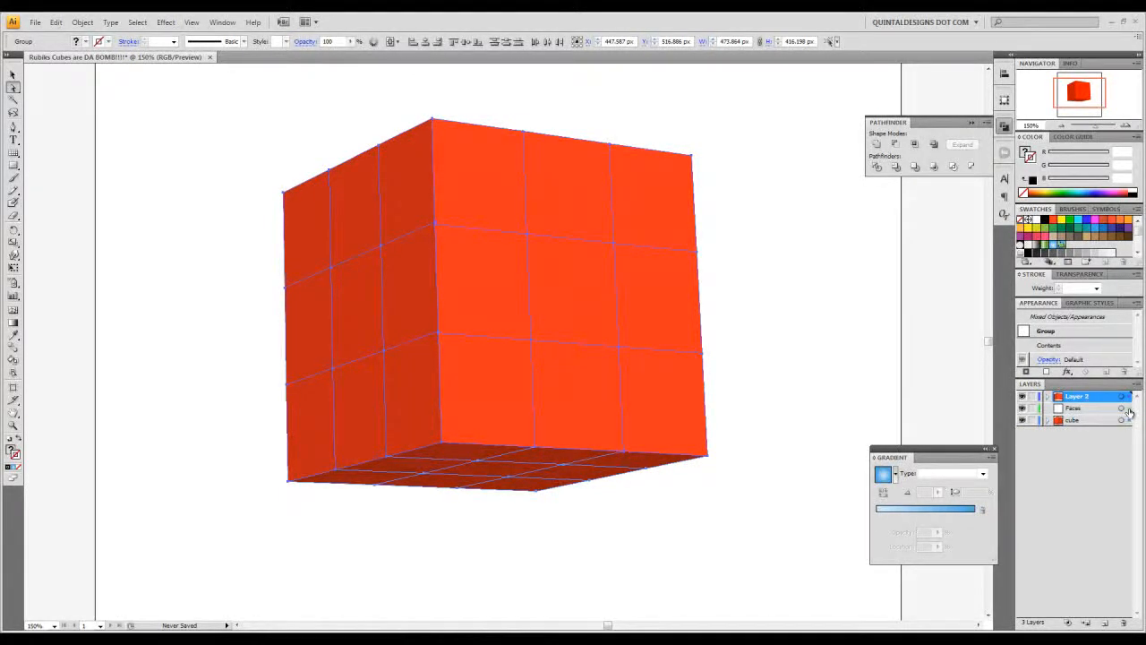
- Move the selected face artwork onto the Faces layer, delete the cube layer, and deselect the artwork
click(1124, 409)
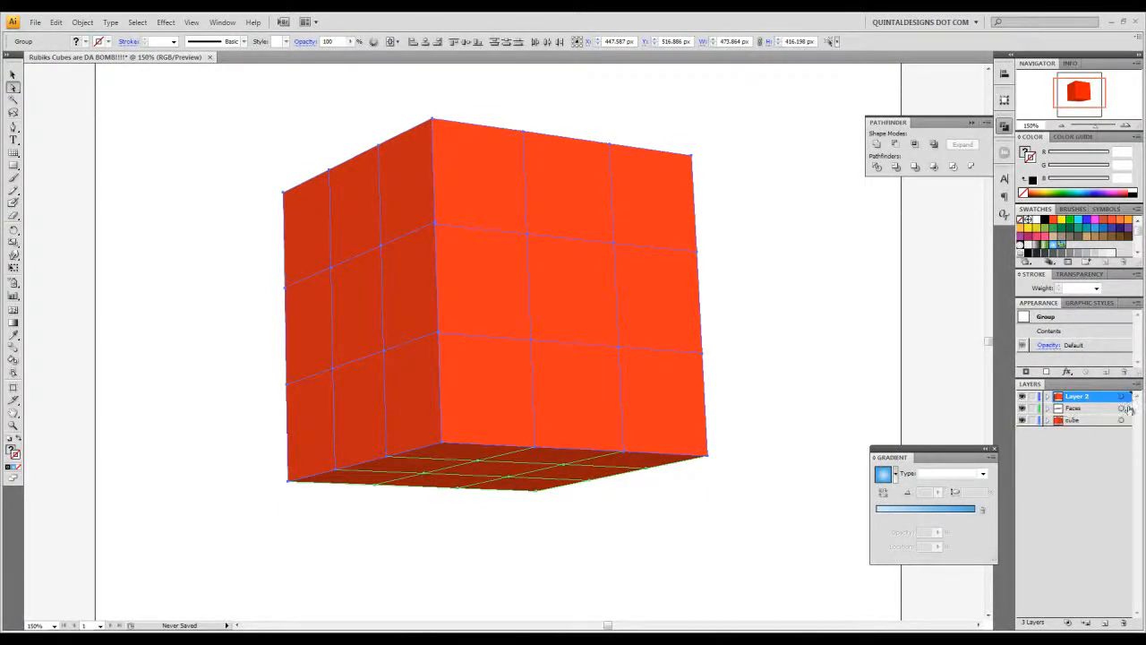
click(1128, 410)
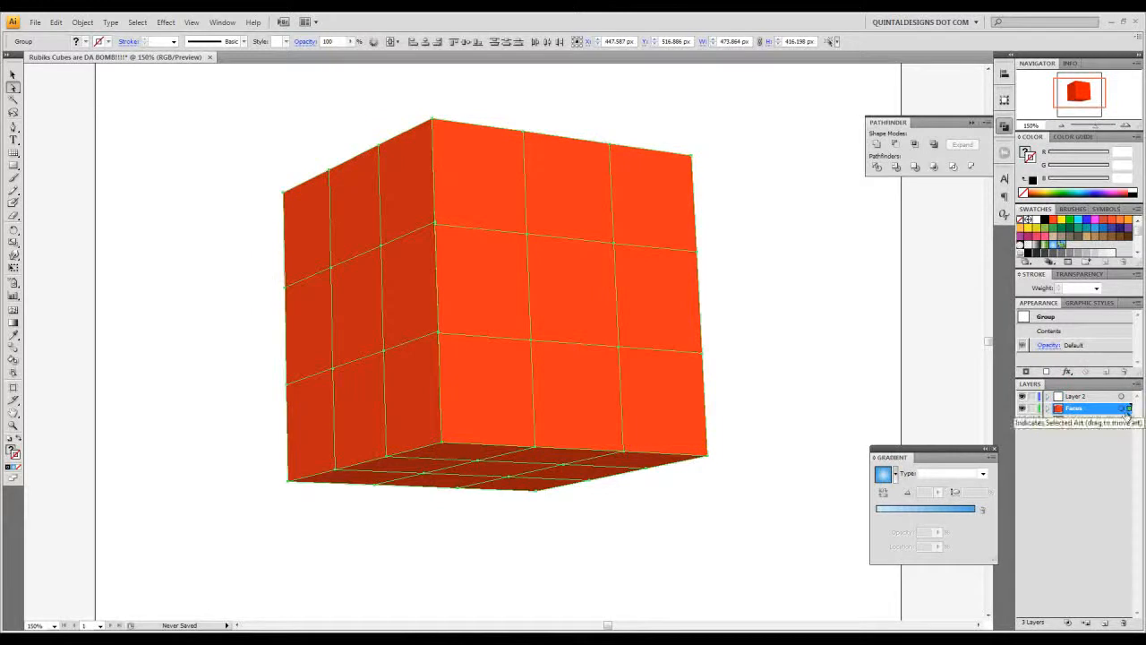
click(1101, 421)
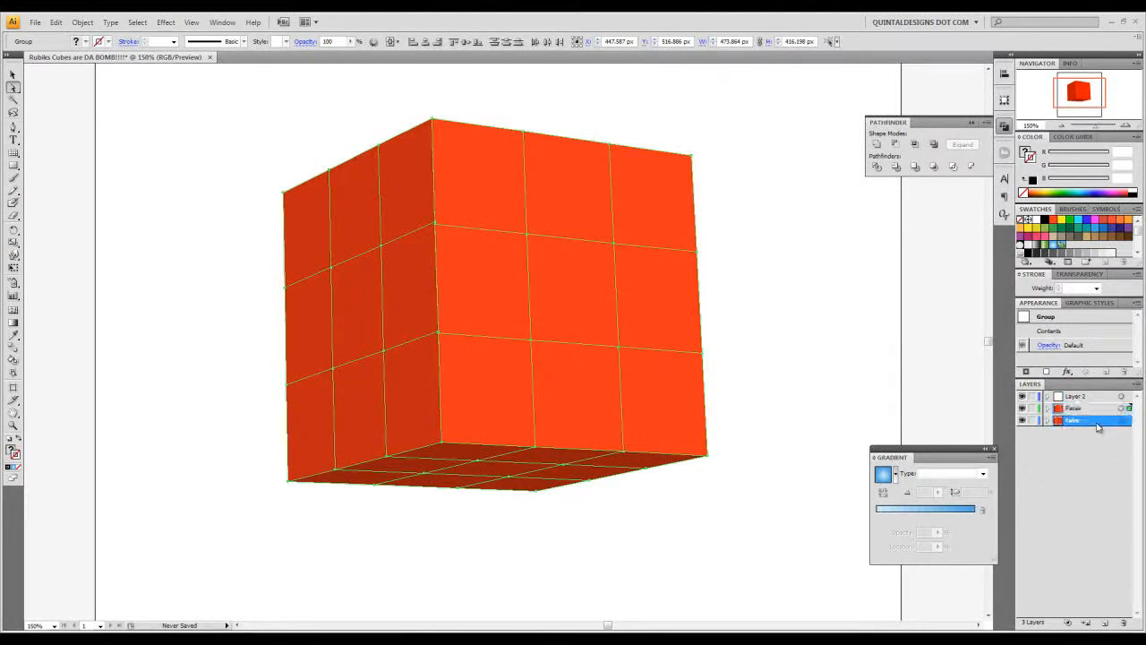
click(1124, 622)
click(546, 347)
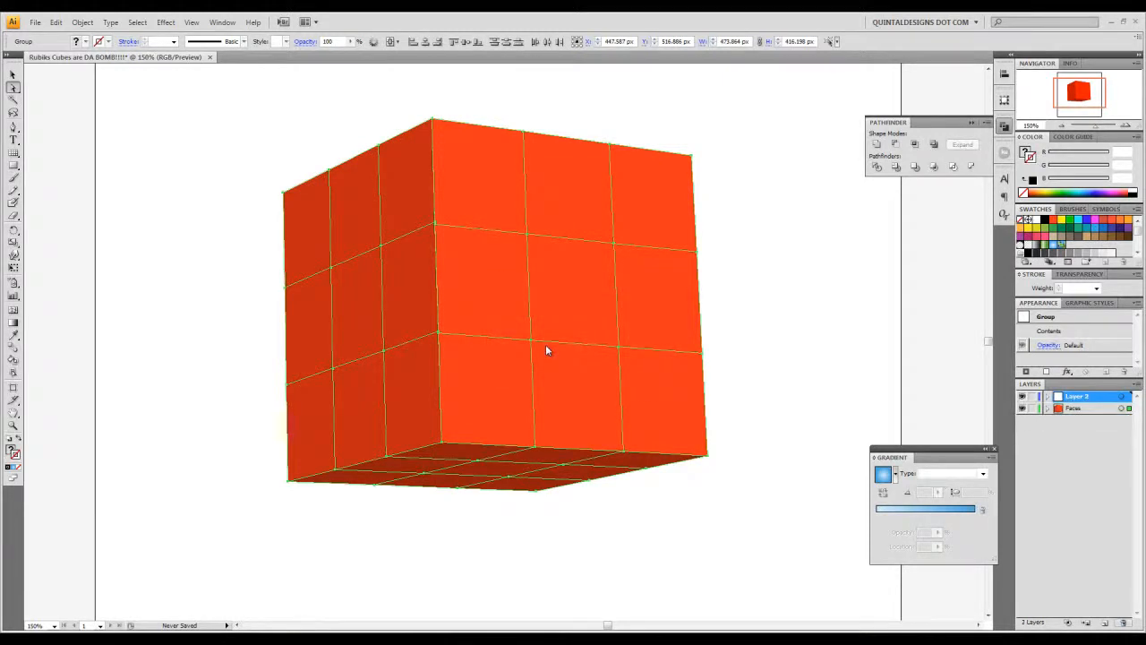
click(13, 74)
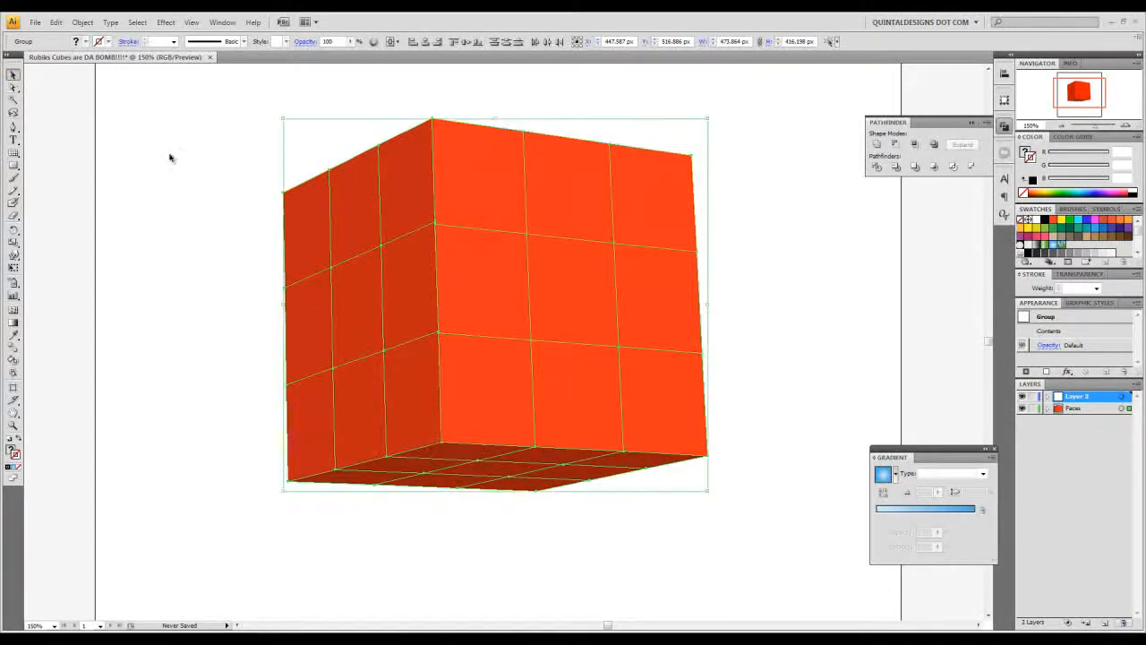
click(171, 159)
- Apply a black 1 pt stroke to all the cube's squares and deselect them
key(ctrl+minus)
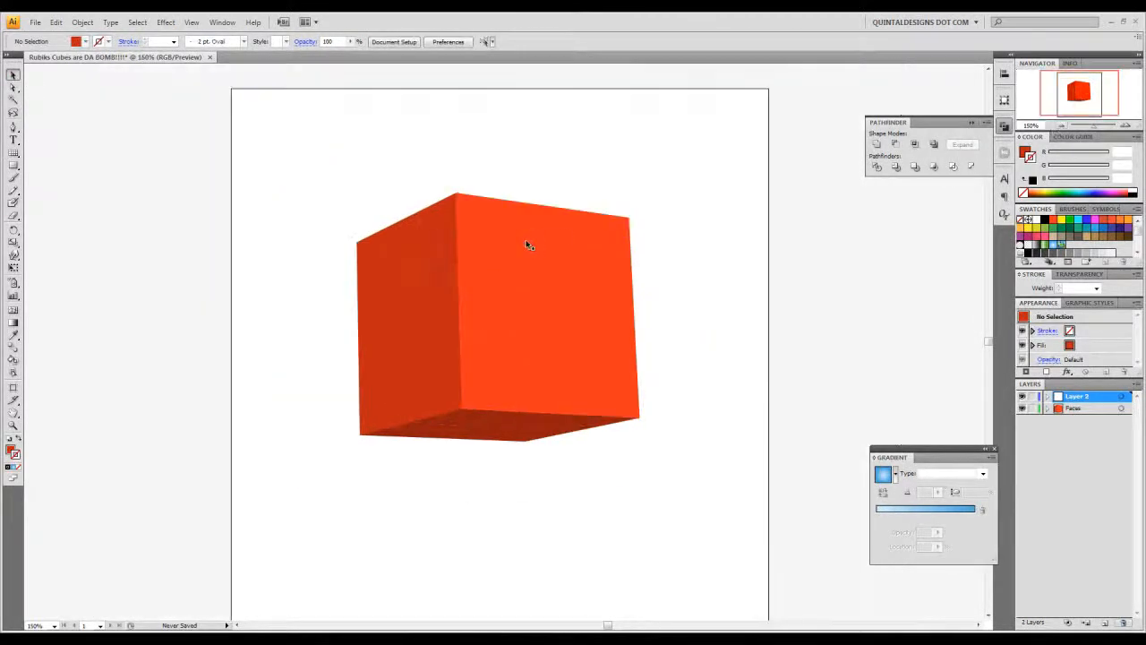
click(586, 218)
key(ctrl+a)
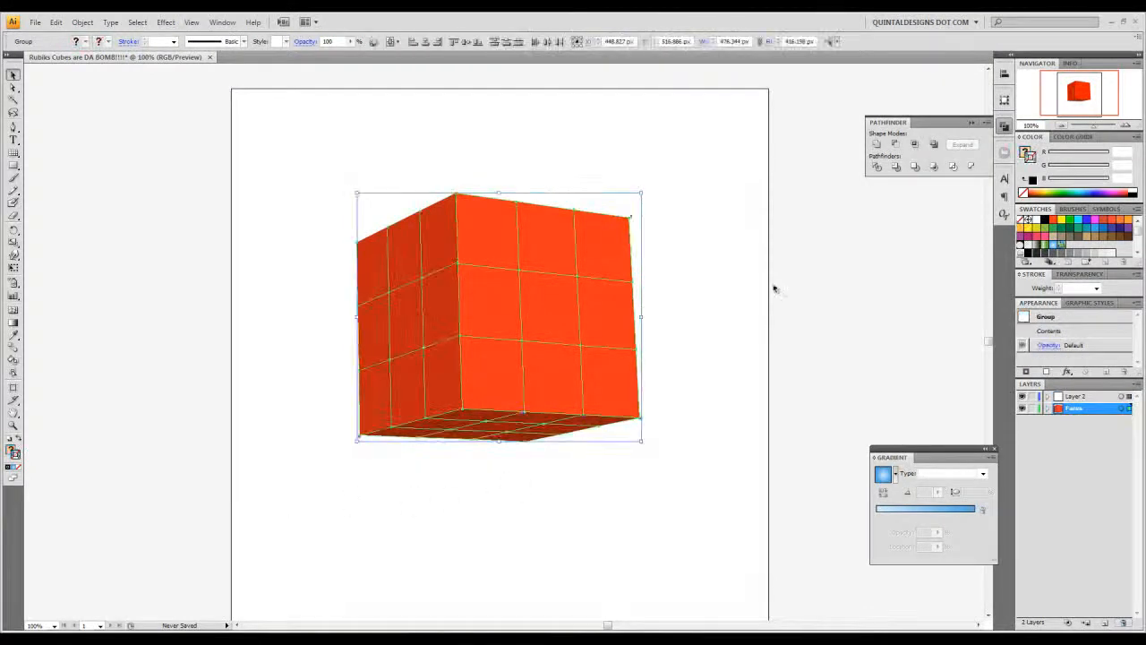
click(1033, 179)
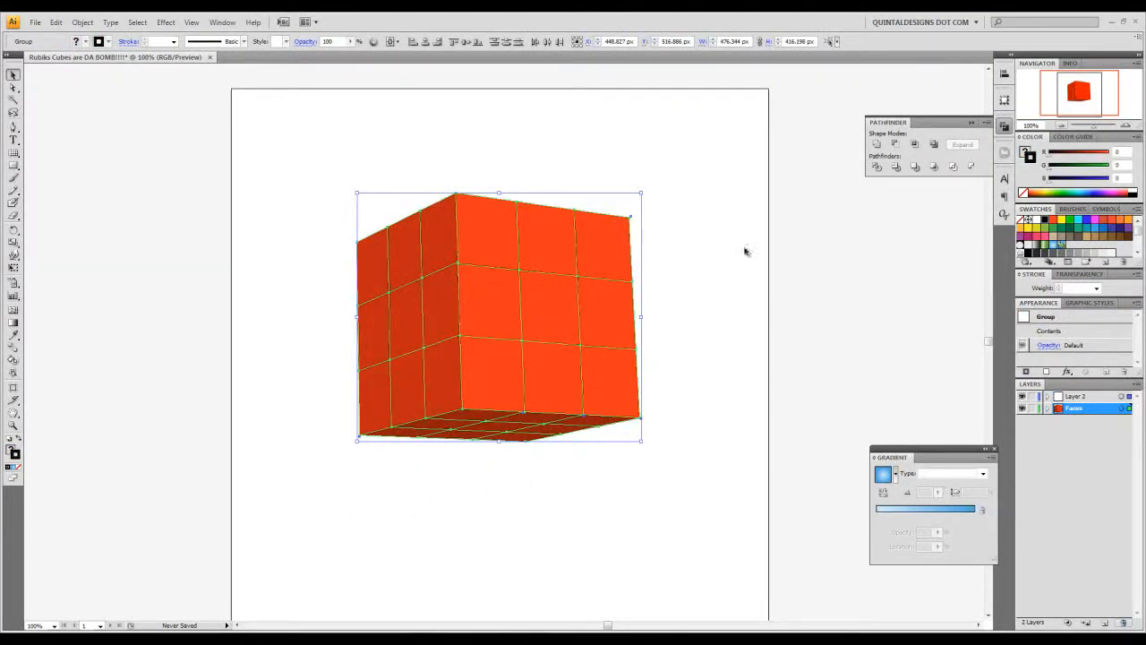
click(678, 254)
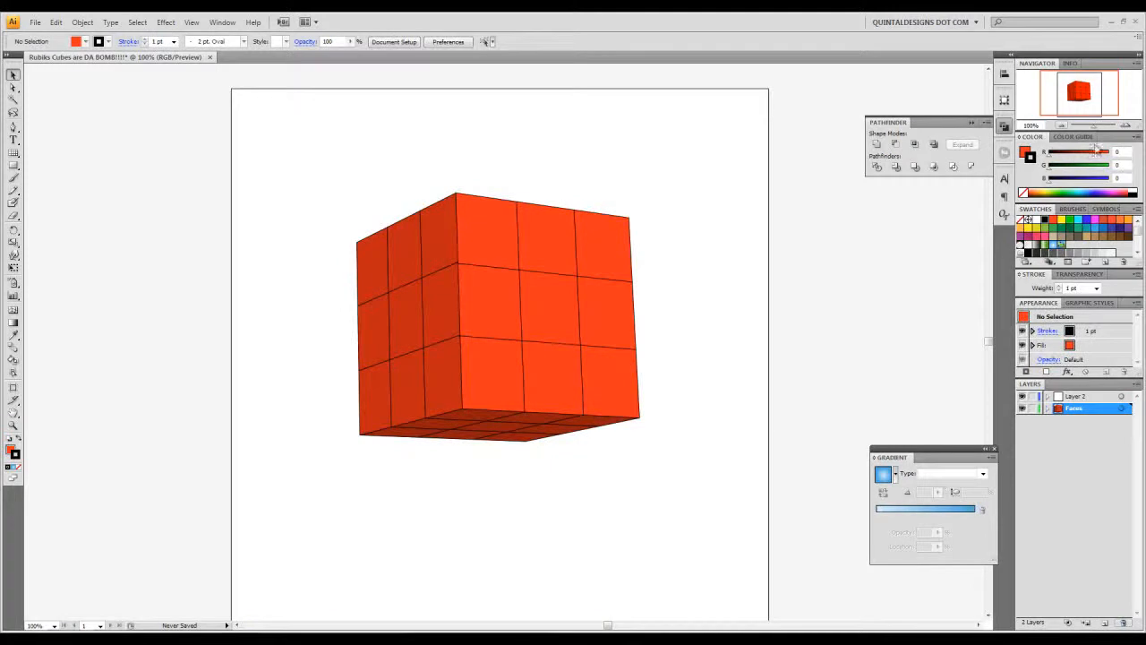
- Select the whole cube and set its fill to None, leaving only the black outlines
click(1126, 124)
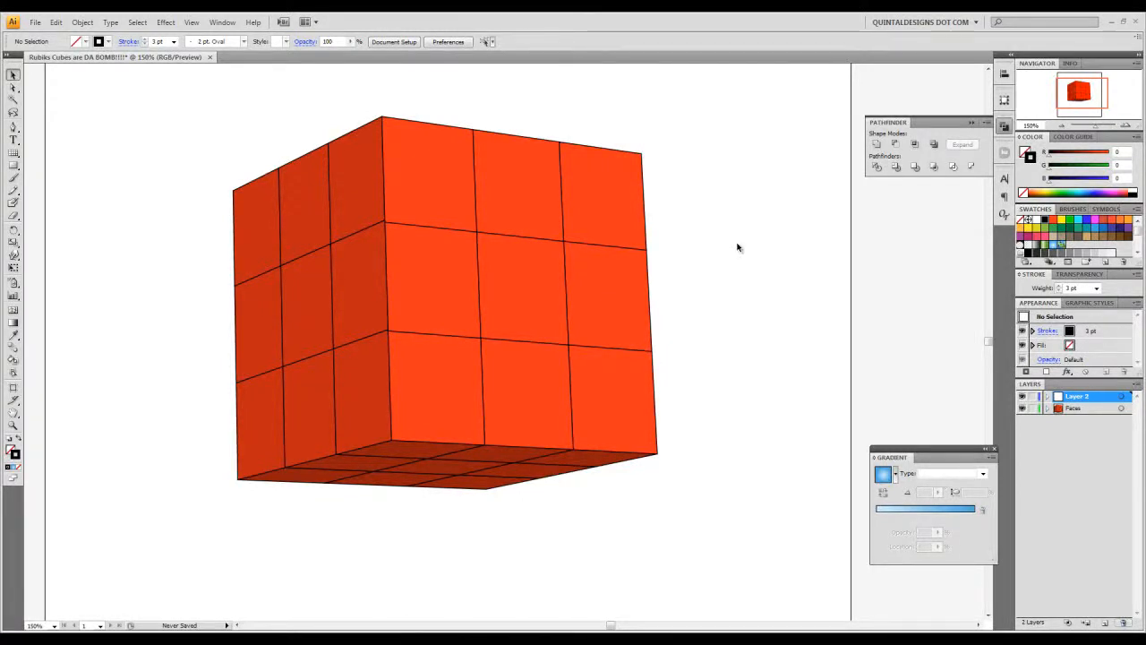
drag(692, 119, 177, 545)
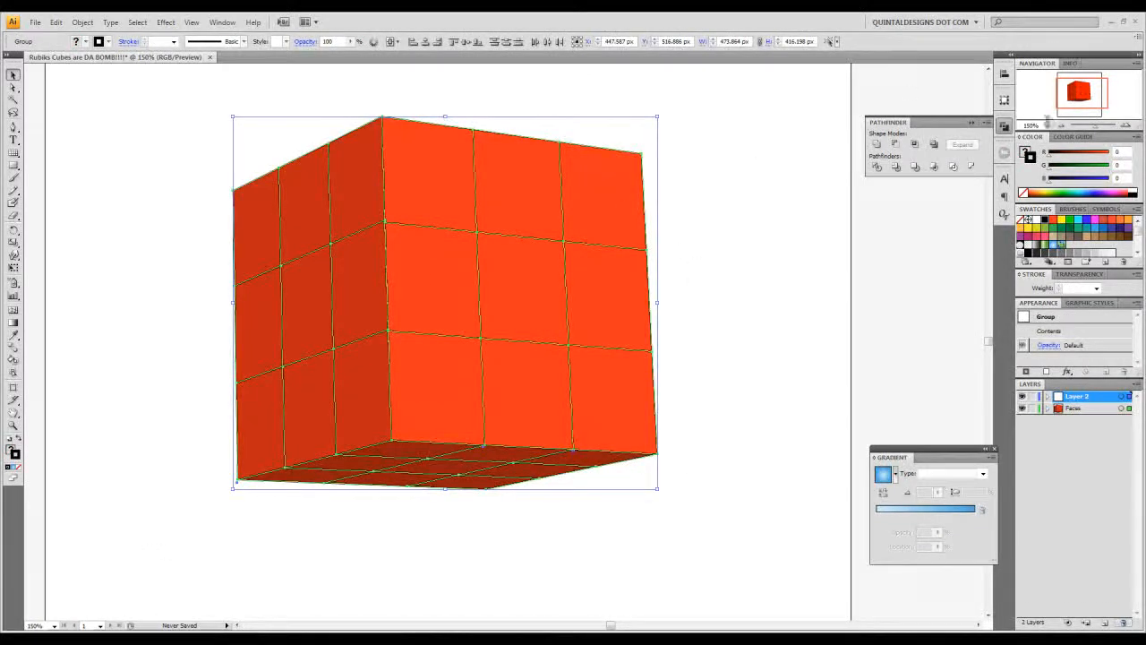
click(1027, 153)
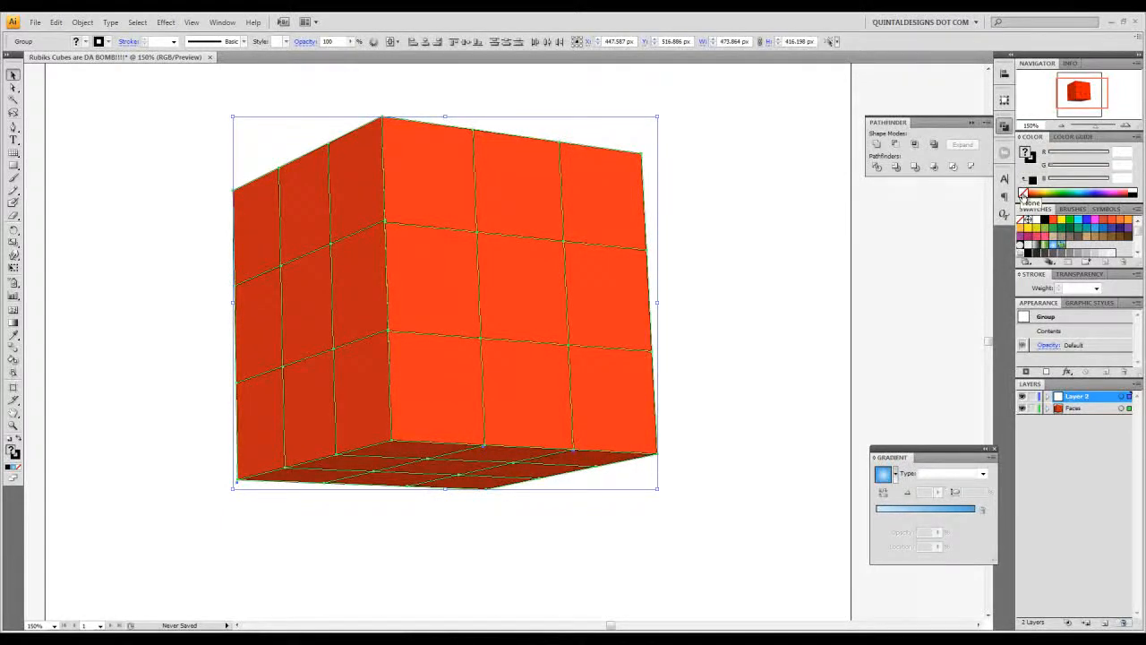
click(1024, 195)
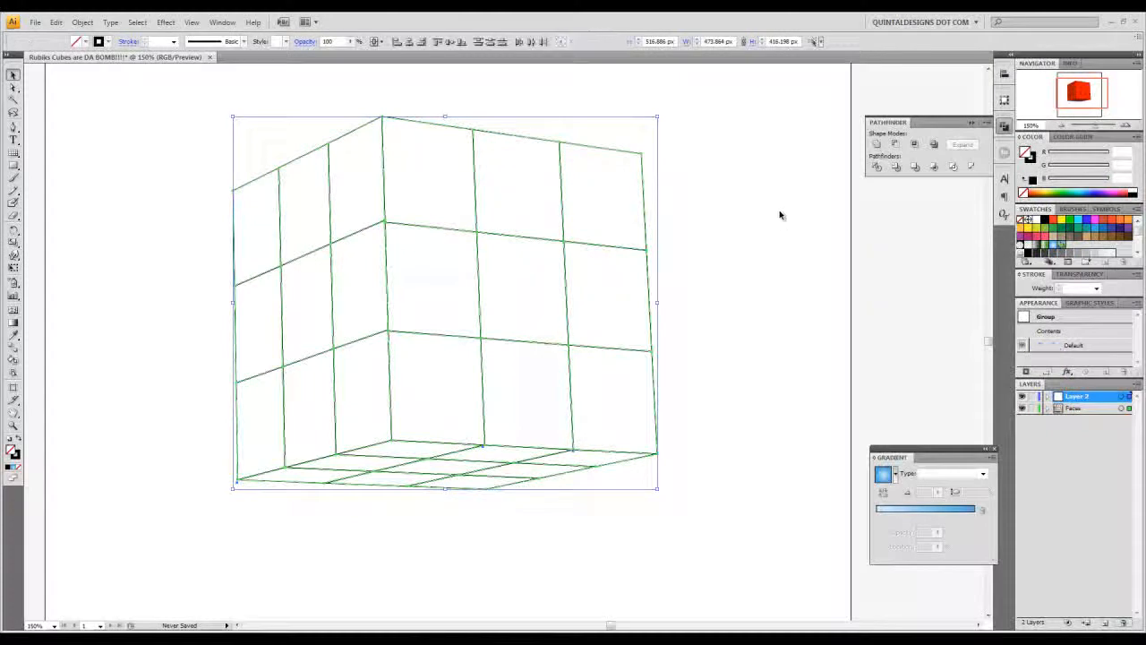
click(780, 214)
drag(716, 287, 709, 312)
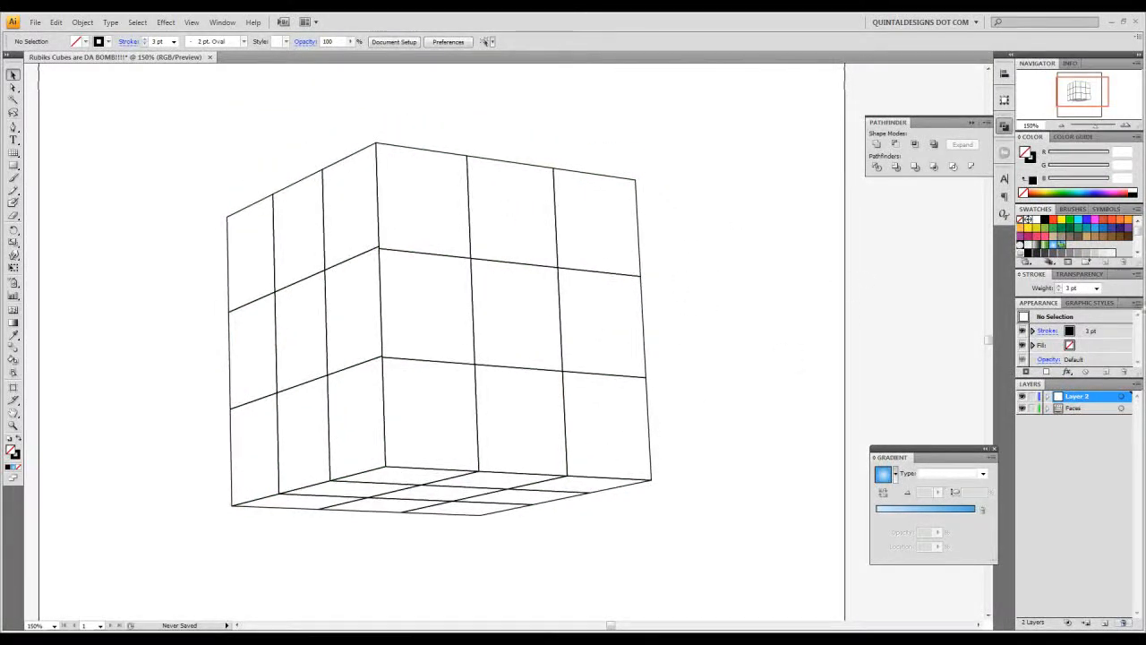
- Offset the paths of the right front face's squares by -4 px with Miter joins and preview enabled, and deselect them
drag(696, 140, 447, 400)
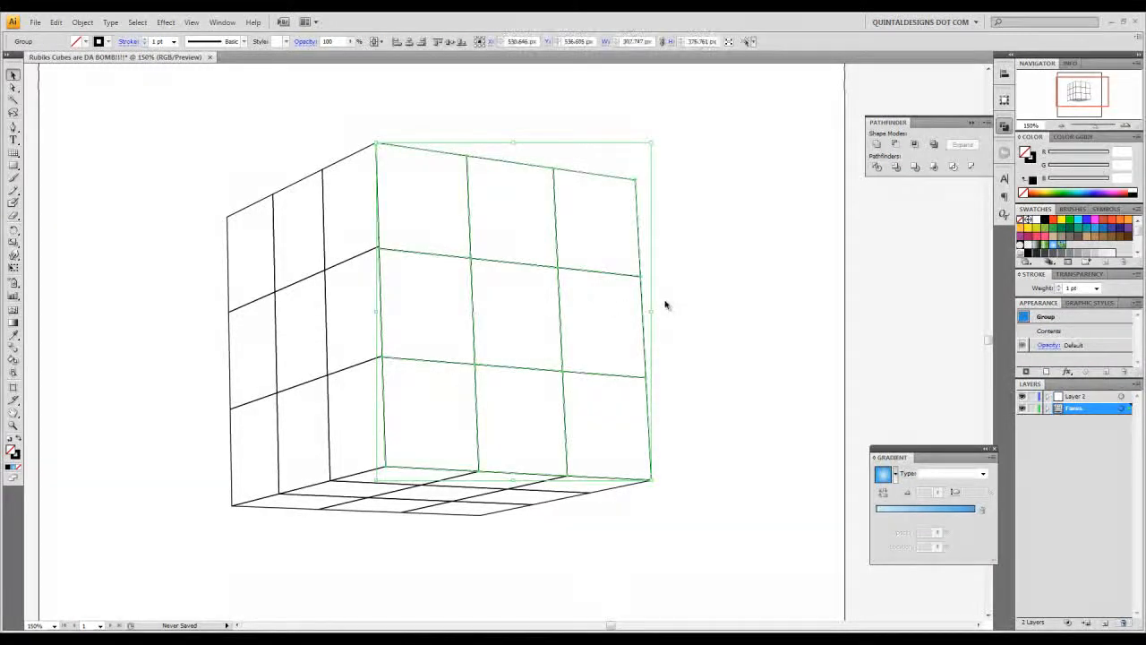
click(85, 22)
mouse_move(97, 258)
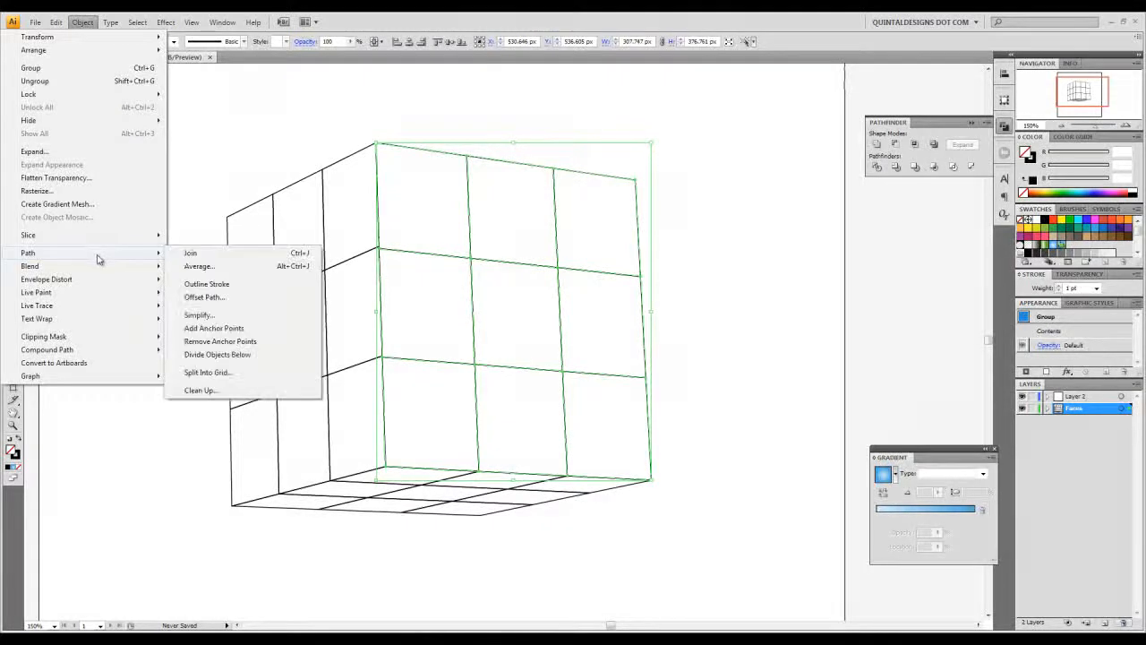
click(232, 299)
drag(557, 290, 776, 241)
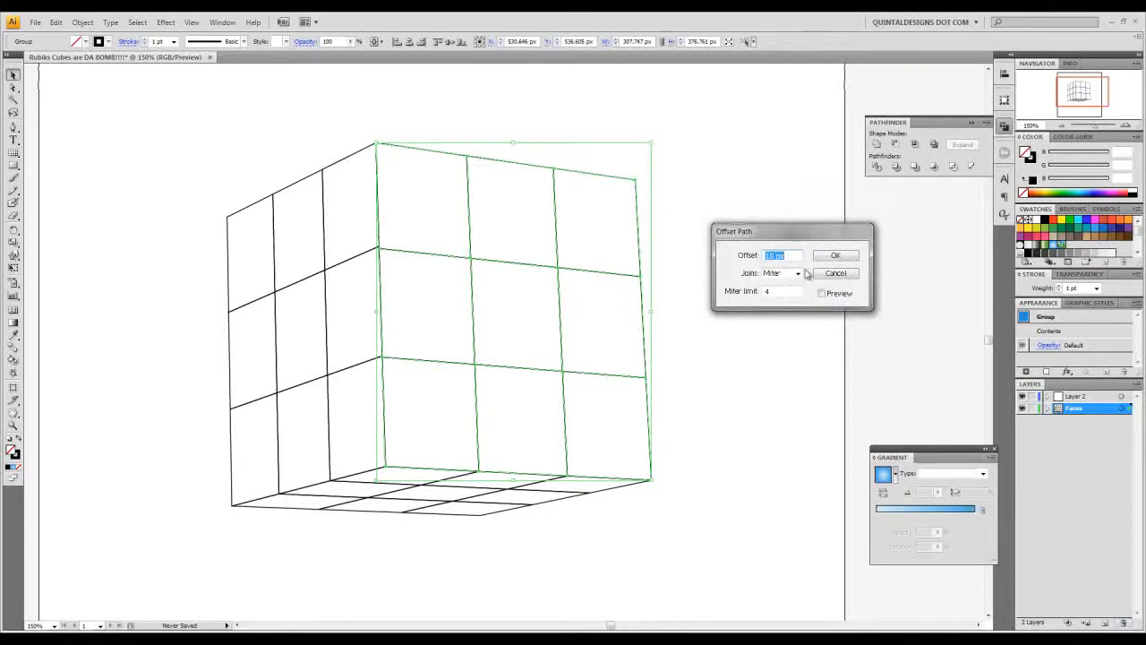
text(-4)
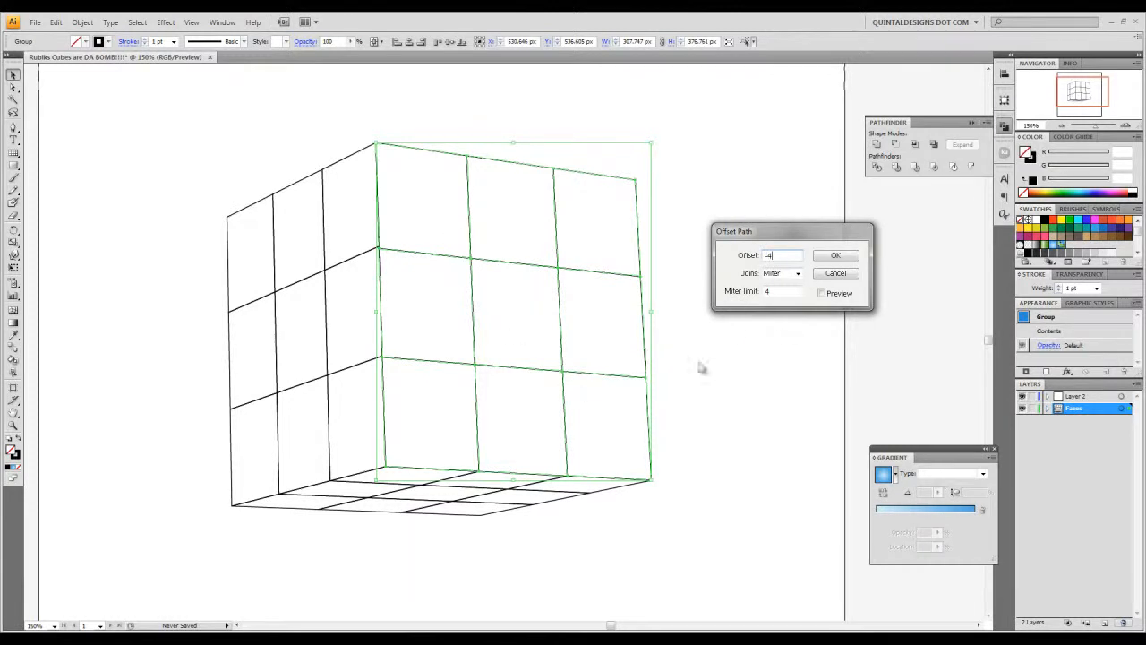
click(821, 293)
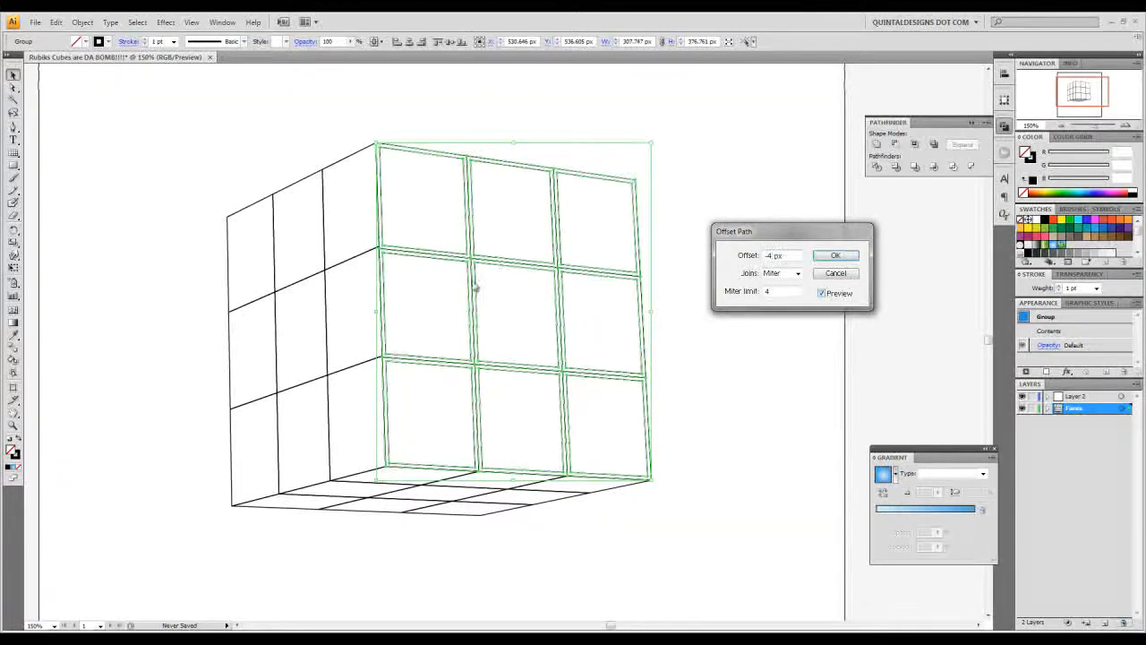
click(835, 255)
click(711, 260)
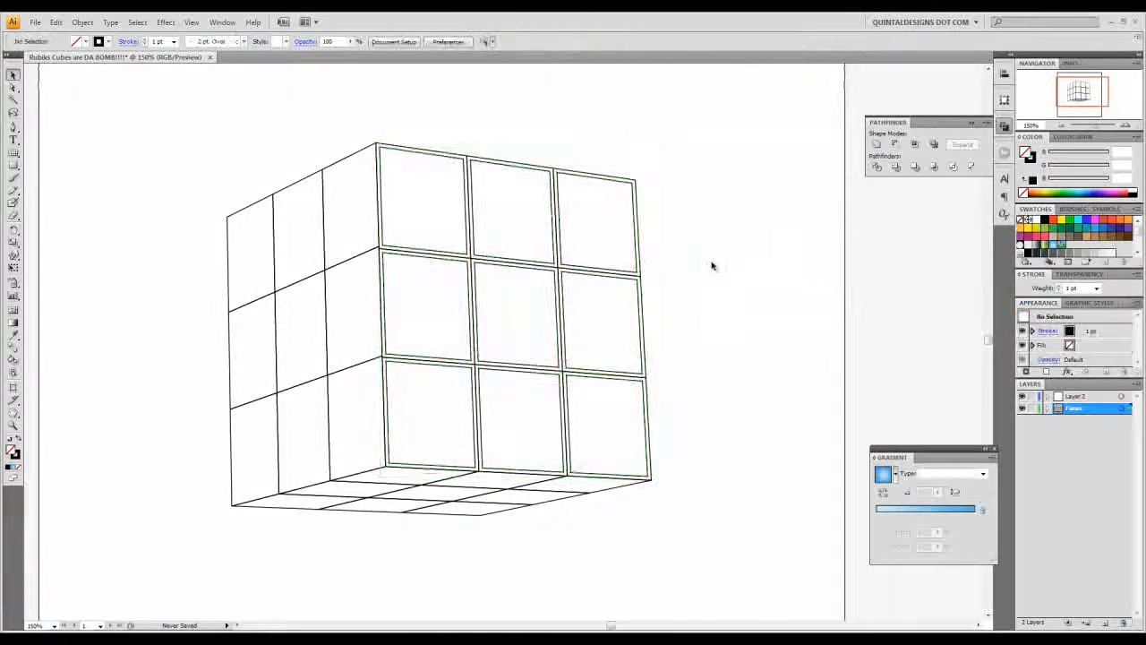
drag(688, 146, 669, 291)
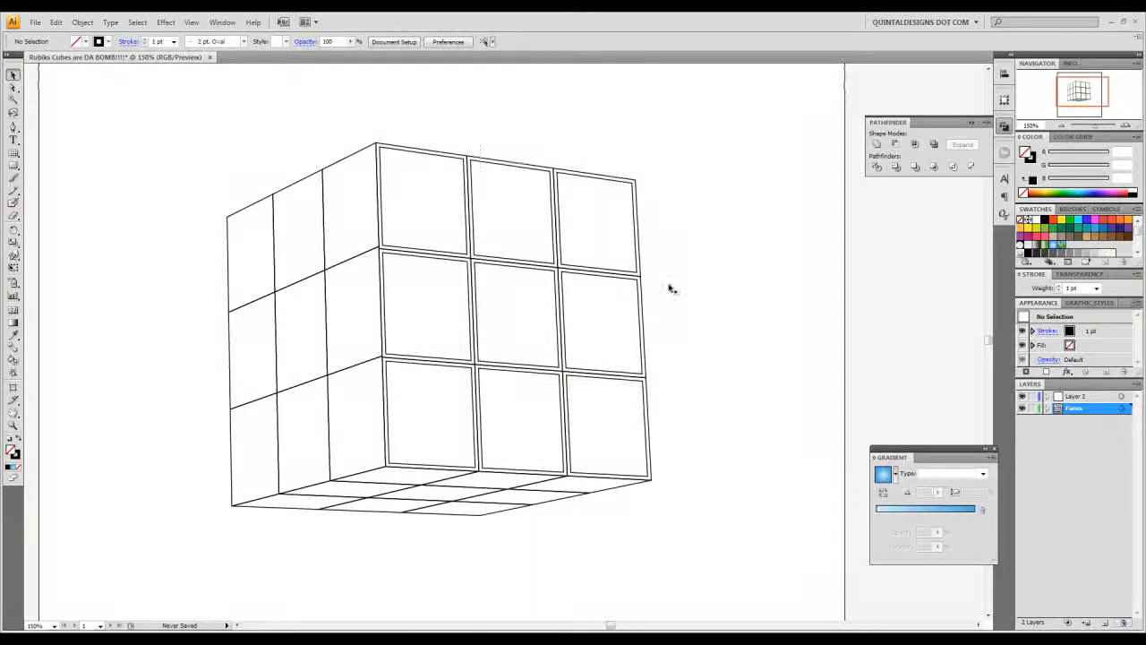
- Round the corners of the right front face's squares with a 6 px radius, preview enabled, and expand their appearance
drag(642, 172, 445, 384)
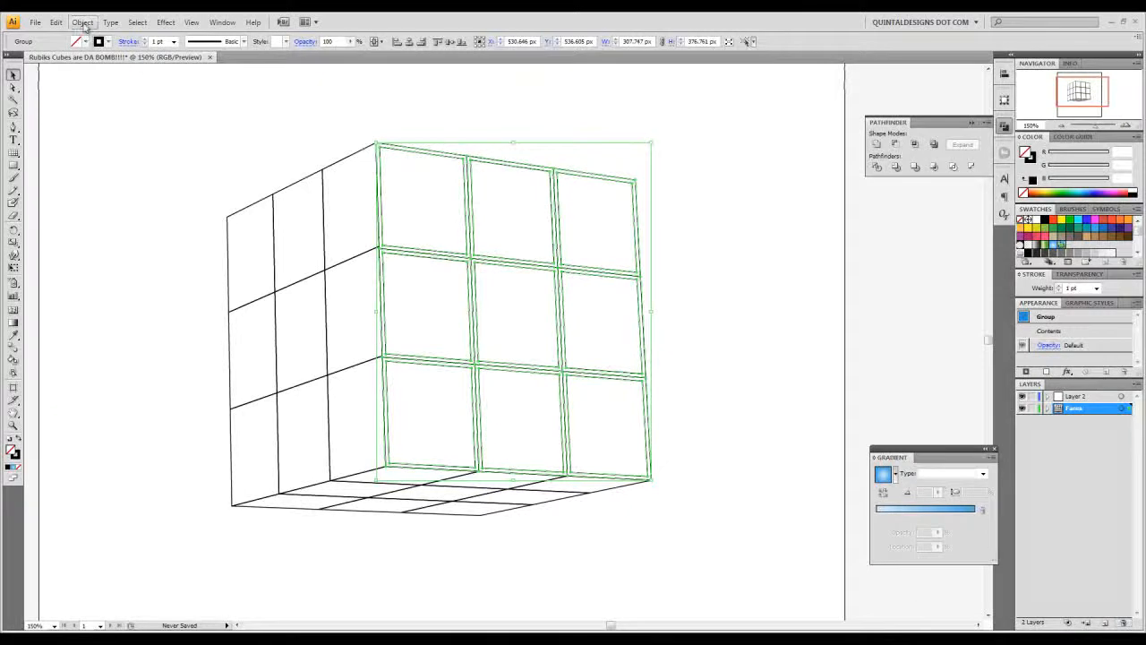
click(173, 22)
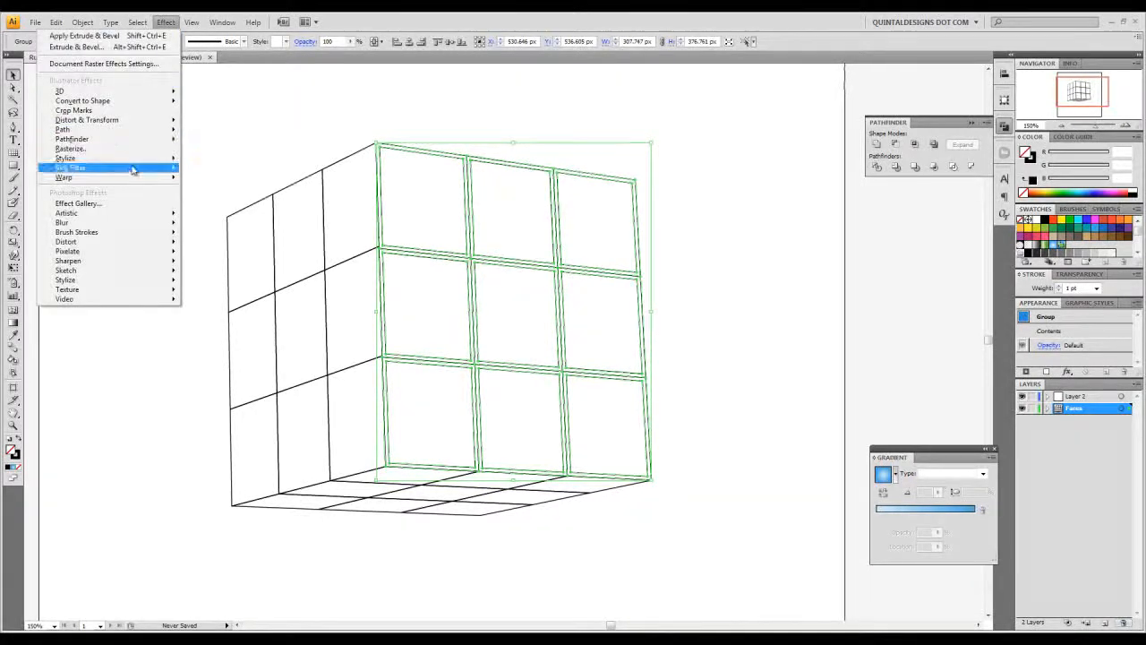
mouse_move(143, 158)
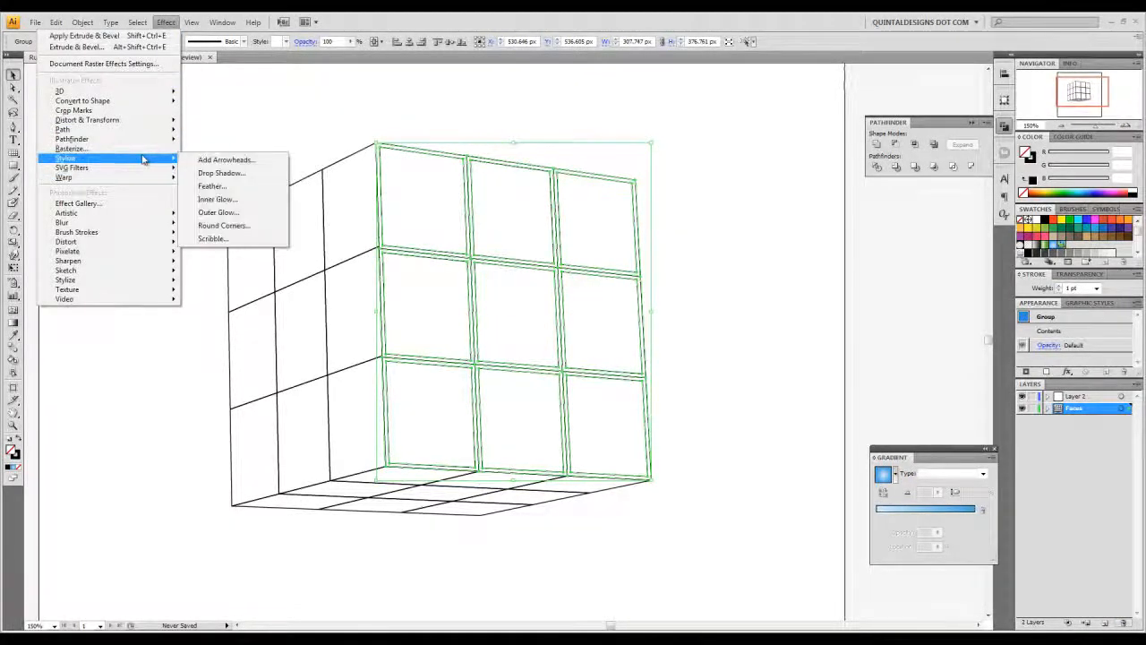
click(224, 224)
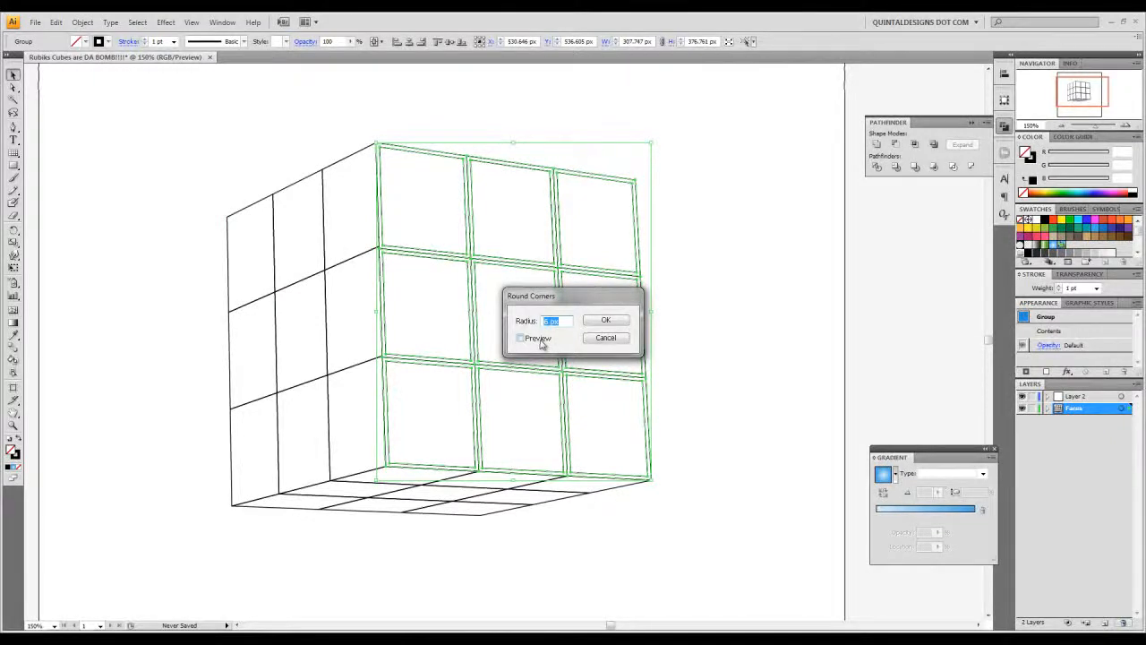
click(540, 339)
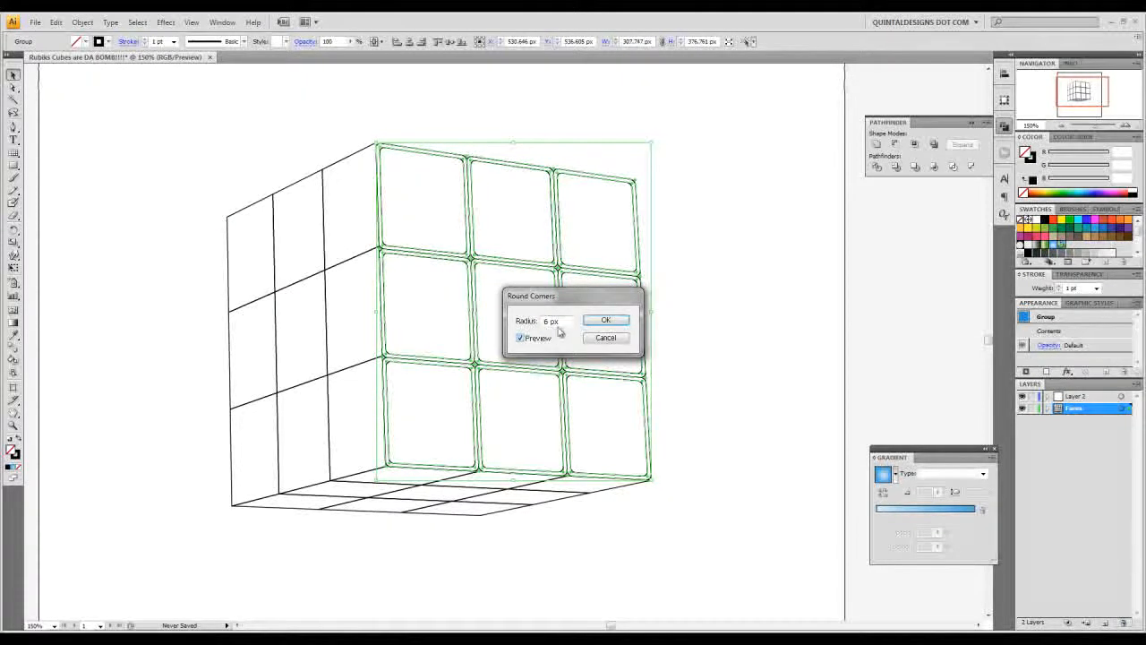
click(616, 324)
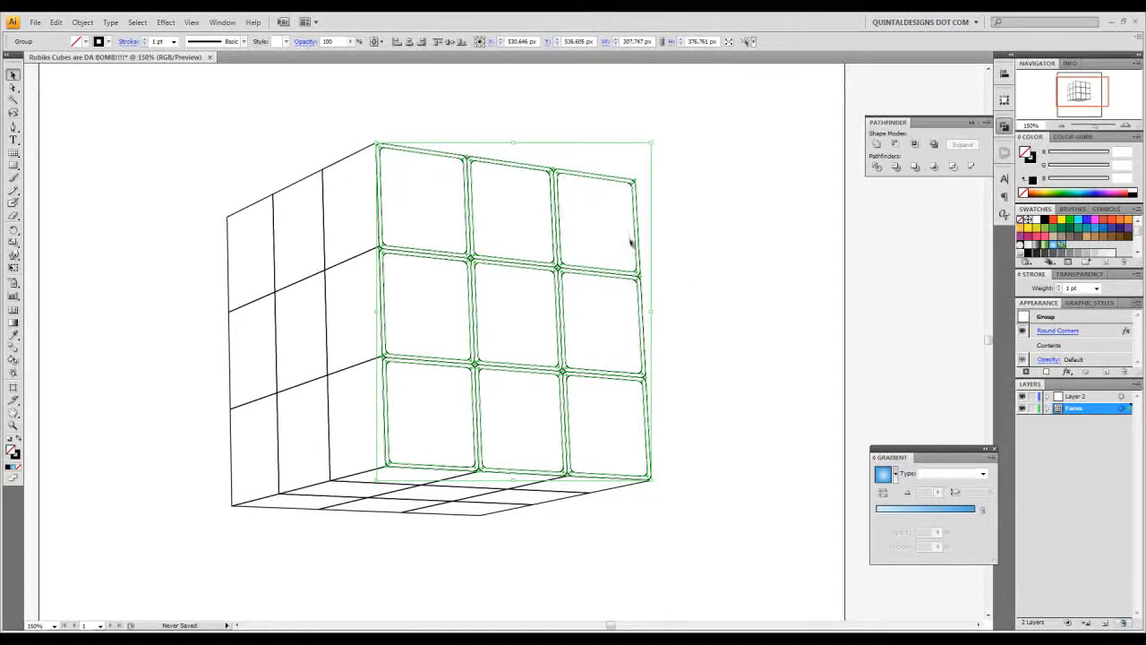
click(82, 21)
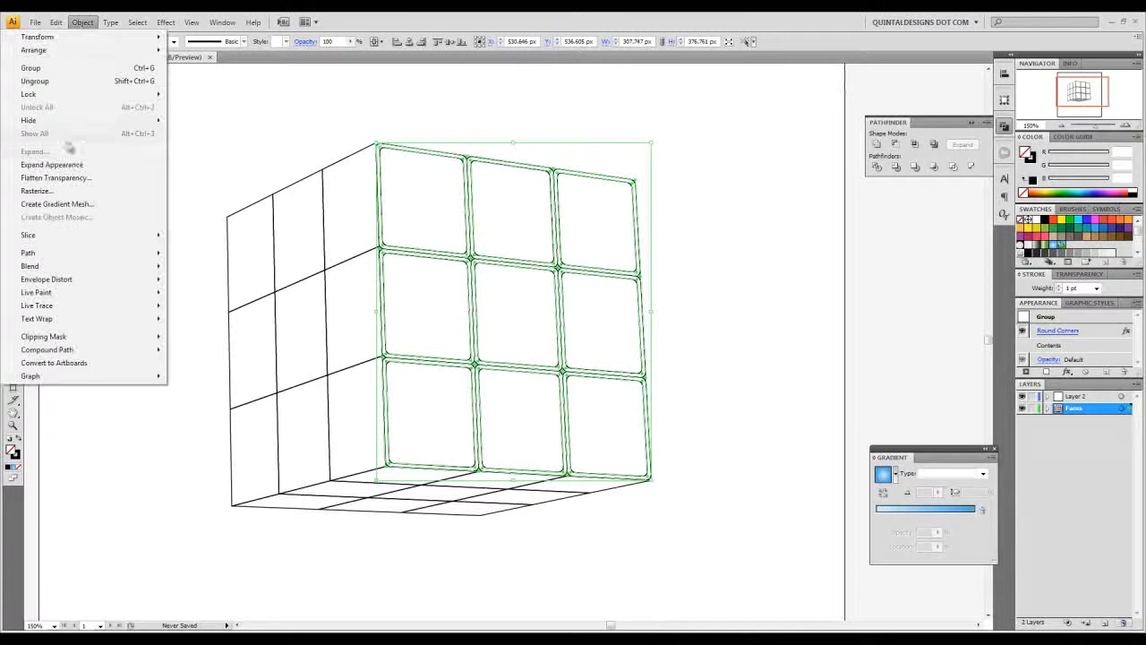
click(69, 165)
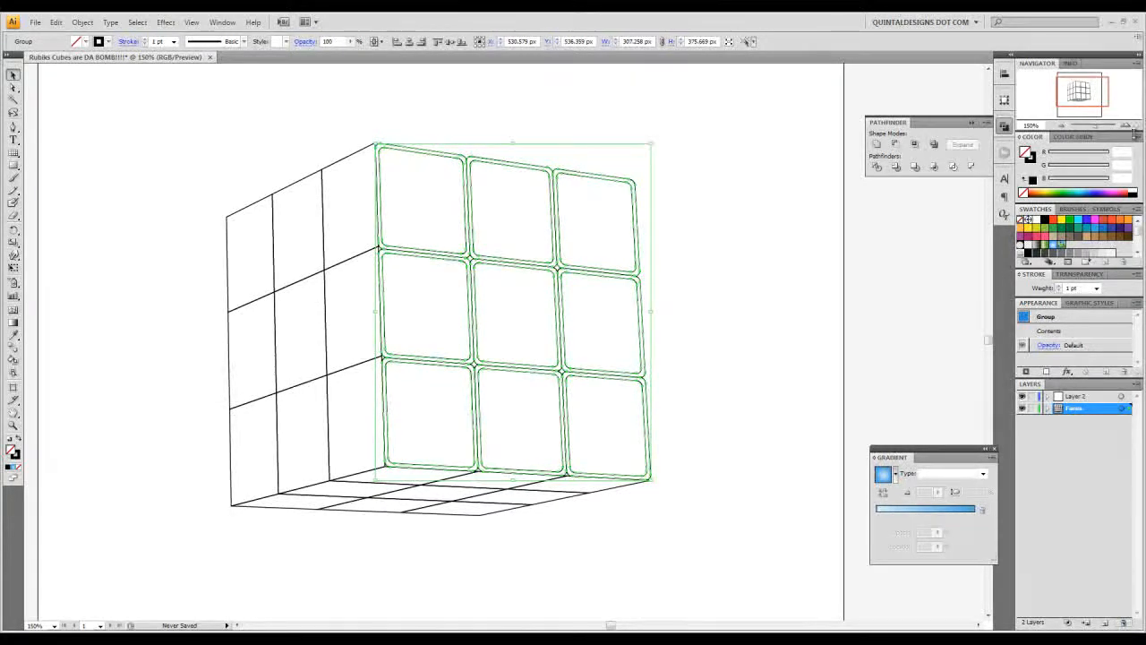
- Ungroup the right front face's expanded artwork and deselect it
click(1127, 127)
click(1127, 126)
drag(638, 266, 598, 391)
right_click(600, 319)
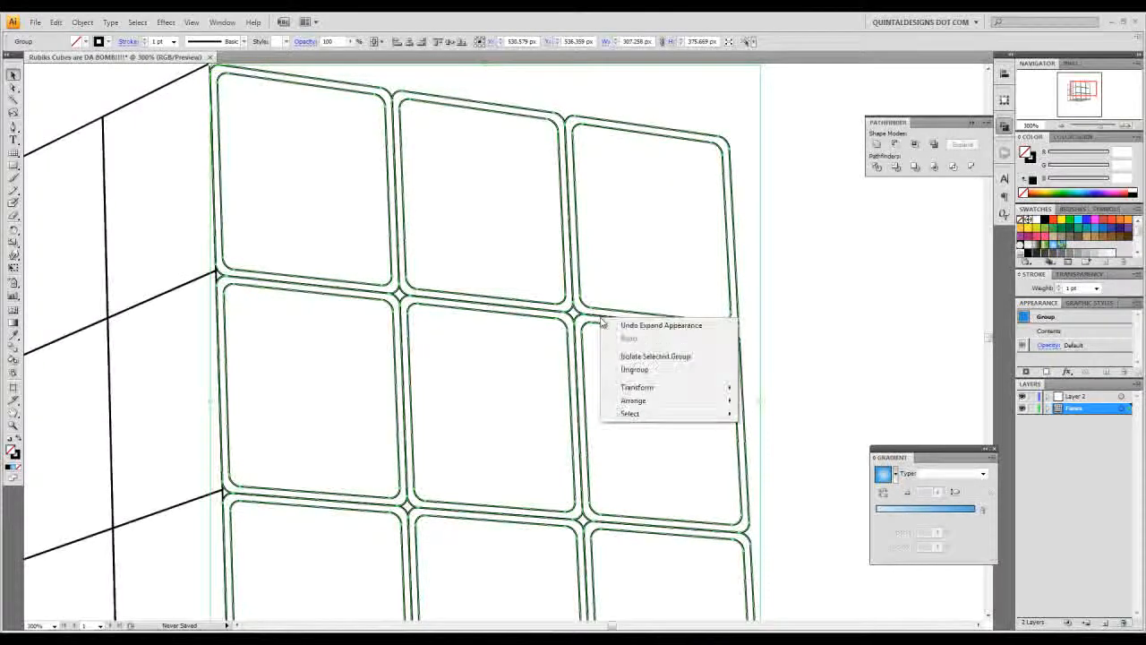
click(624, 370)
click(785, 337)
- Fill all the rounded squares of the right front face with white and deselect them
drag(786, 338, 723, 342)
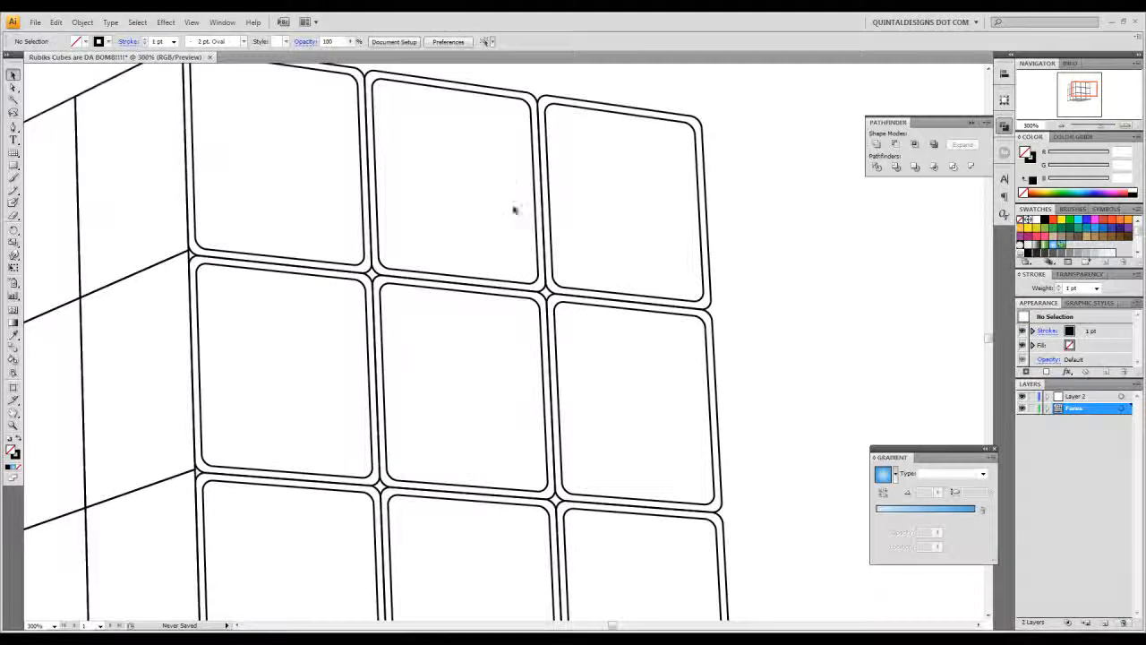
drag(588, 326, 591, 307)
key(ctrl+minus)
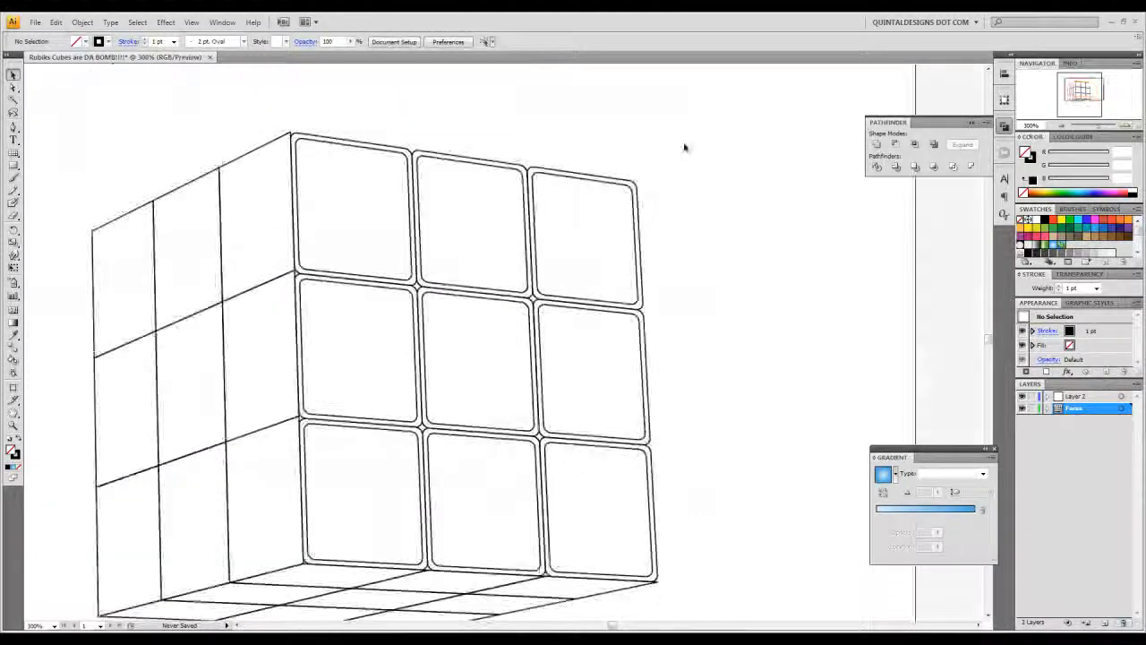
click(402, 469)
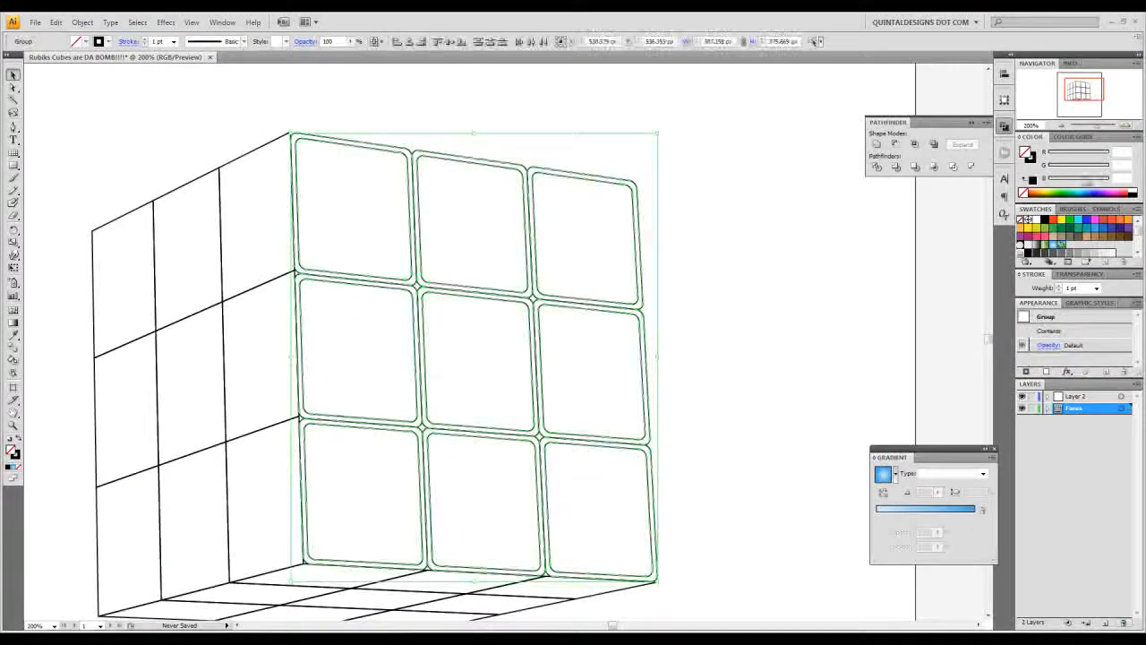
click(1134, 190)
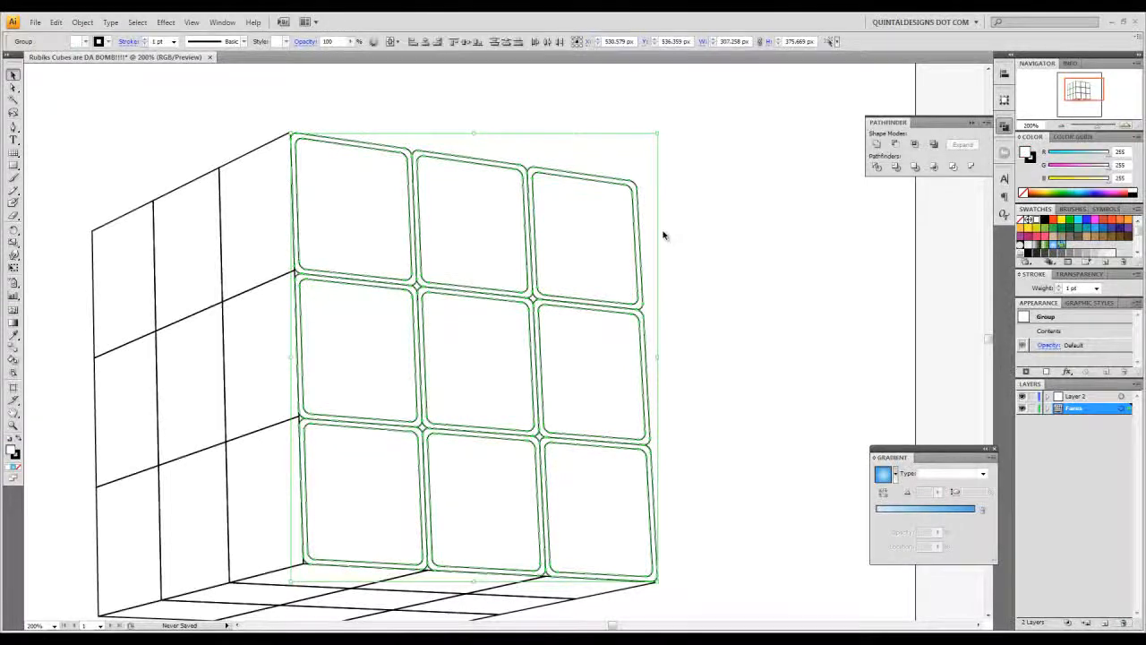
click(680, 236)
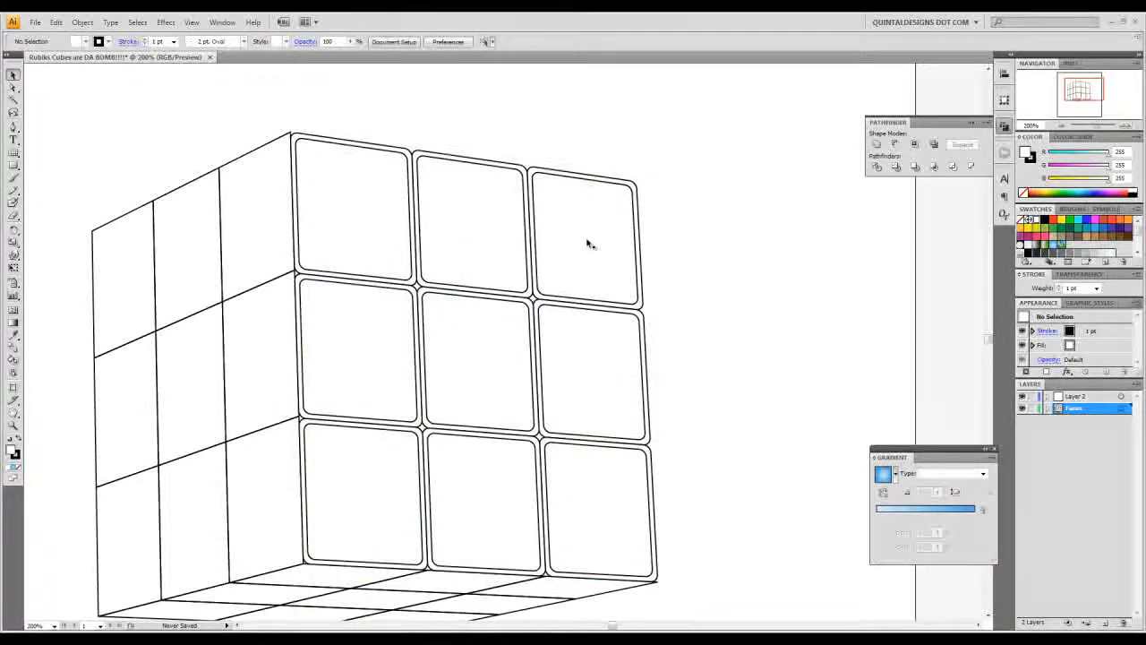
- Select the nine inner rounded squares of the right front face, combine them with Pathfinder Unite, and deselect them
click(557, 242)
shift+click(488, 242)
shift+click(389, 265)
shift+click(397, 305)
shift+click(452, 367)
shift+click(589, 370)
shift+click(589, 463)
shift+click(472, 466)
shift+click(374, 466)
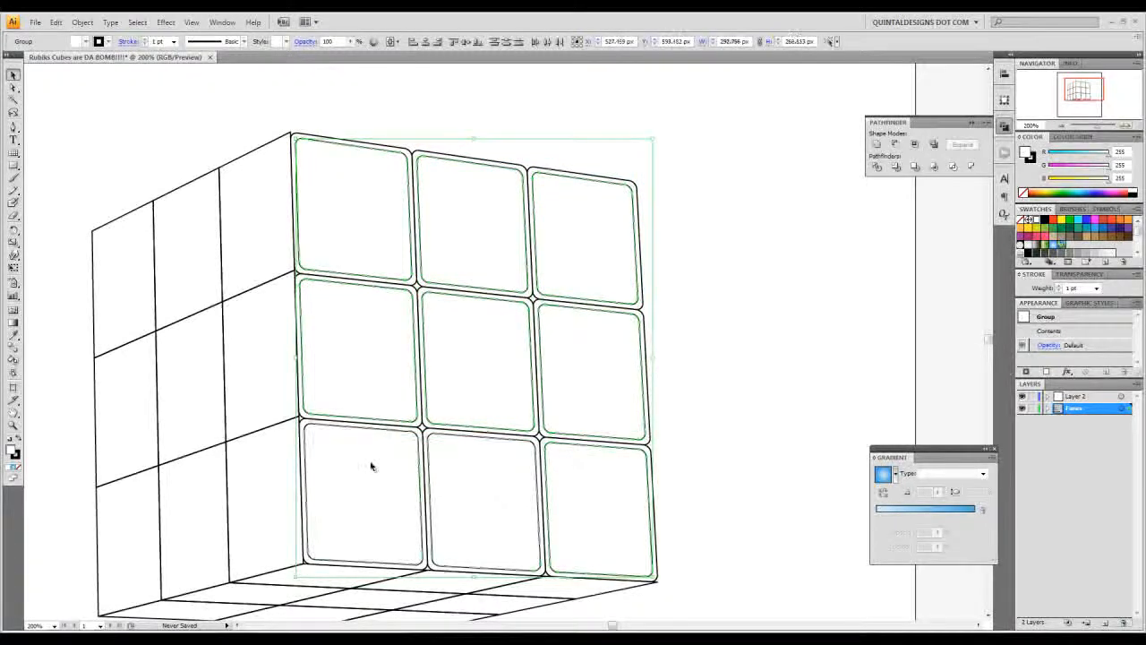
click(877, 144)
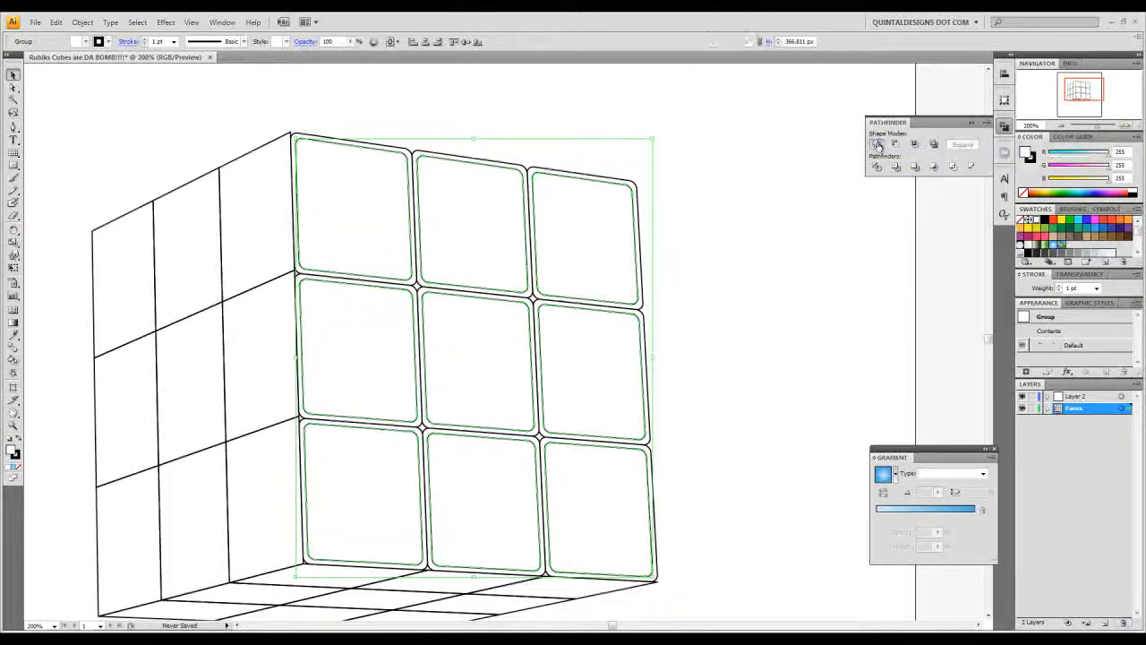
click(762, 210)
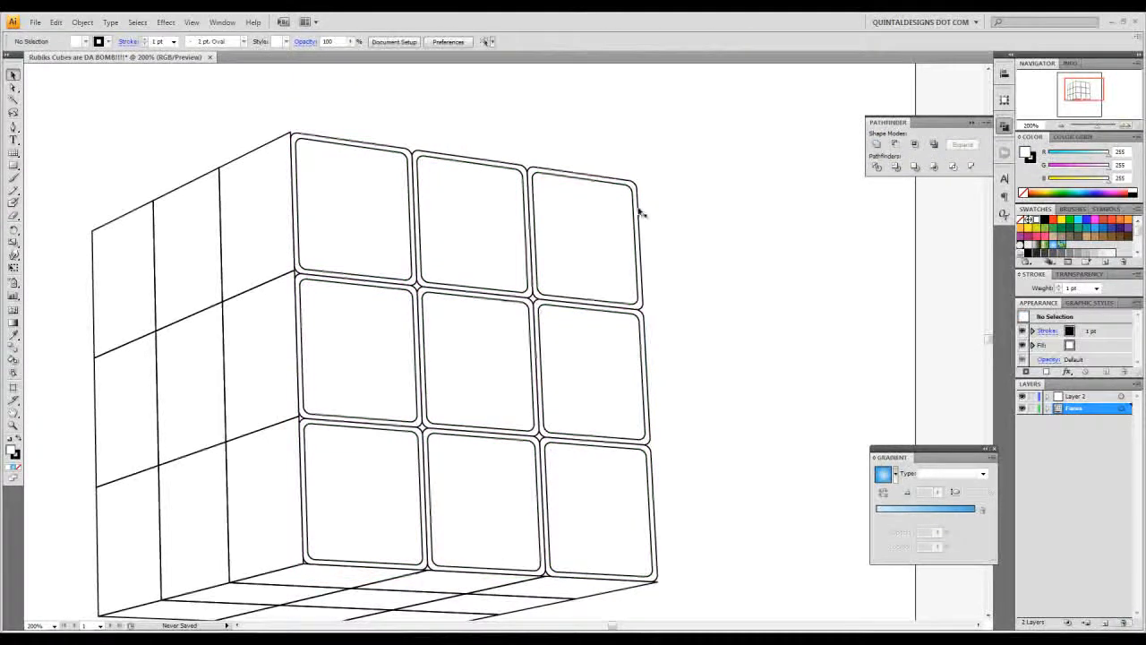
- Merge the outer rounded squares of the right front face into one backing shape with Pathfinder Unite
drag(663, 126, 361, 521)
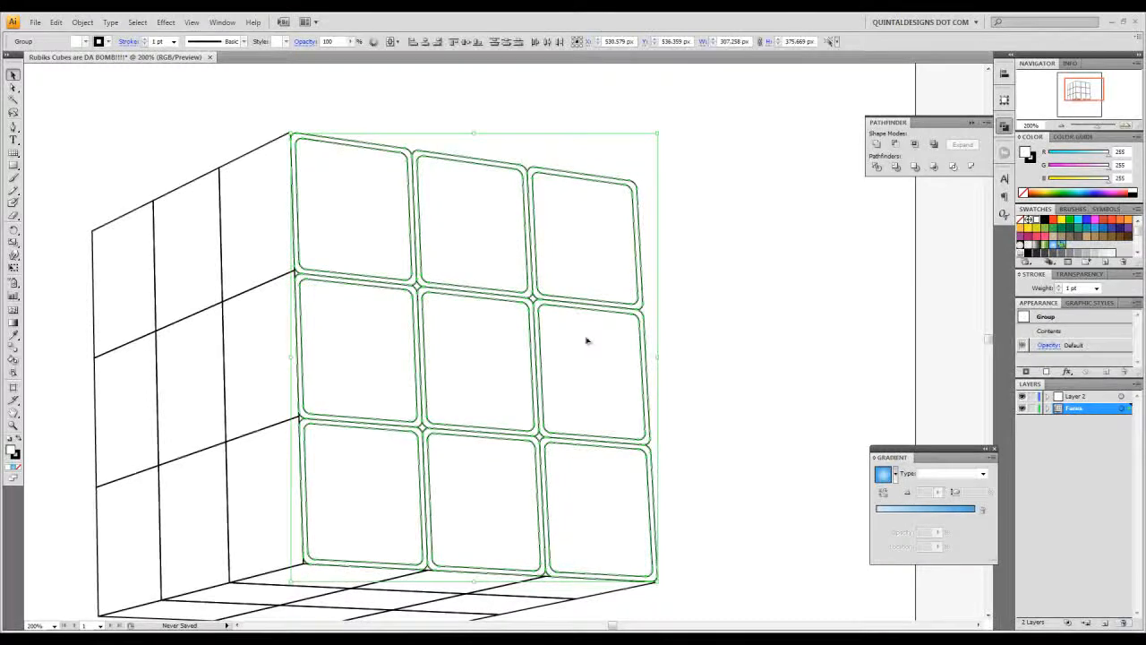
click(879, 146)
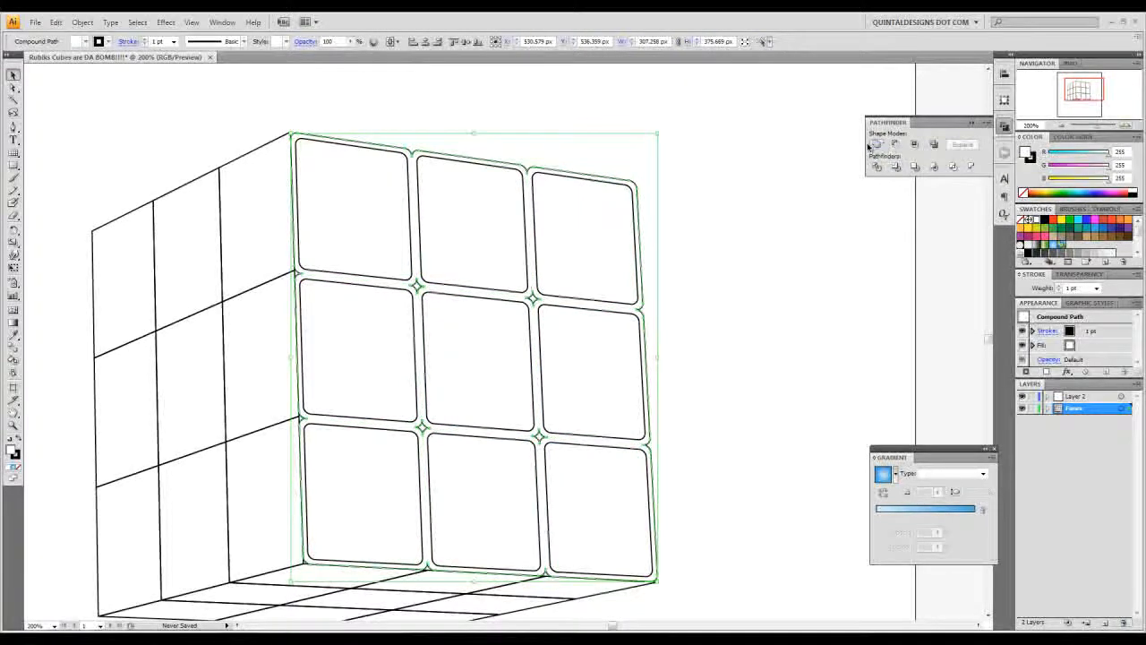
key(ctrl+z)
click(1127, 128)
click(1127, 128)
click(1128, 128)
click(1127, 128)
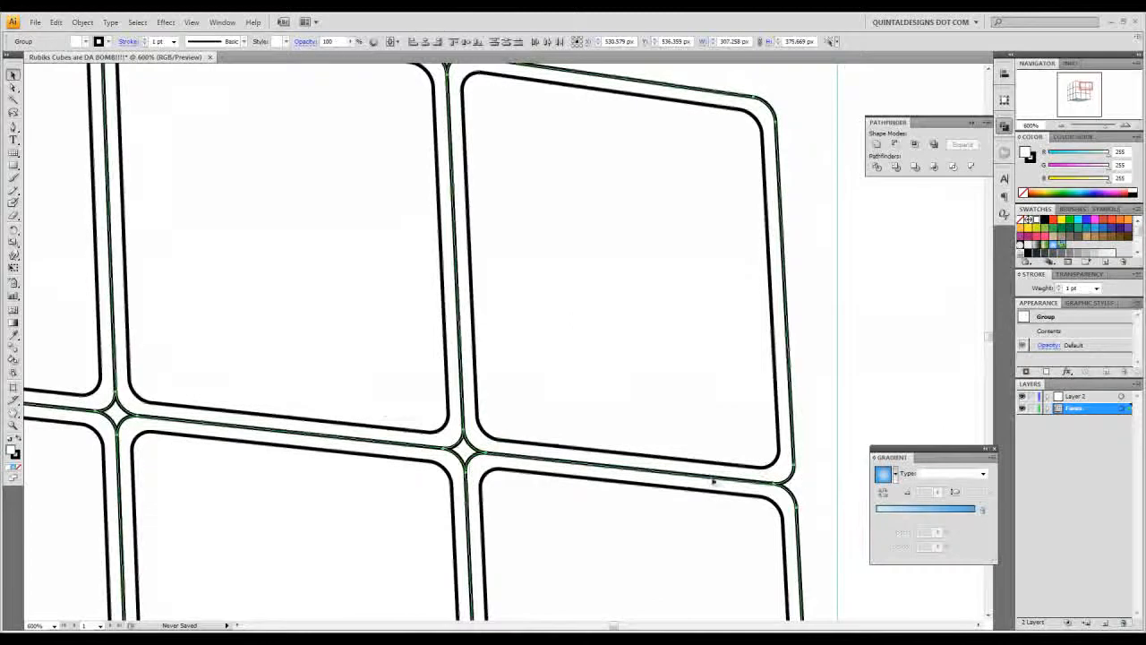
drag(452, 122, 490, 159)
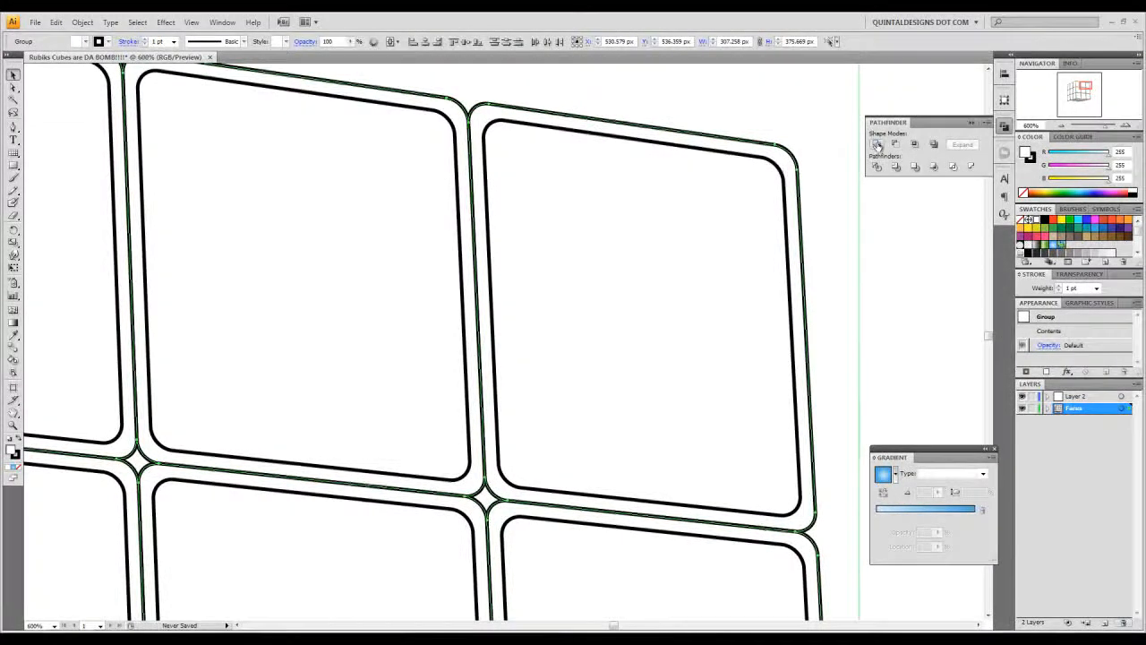
click(877, 145)
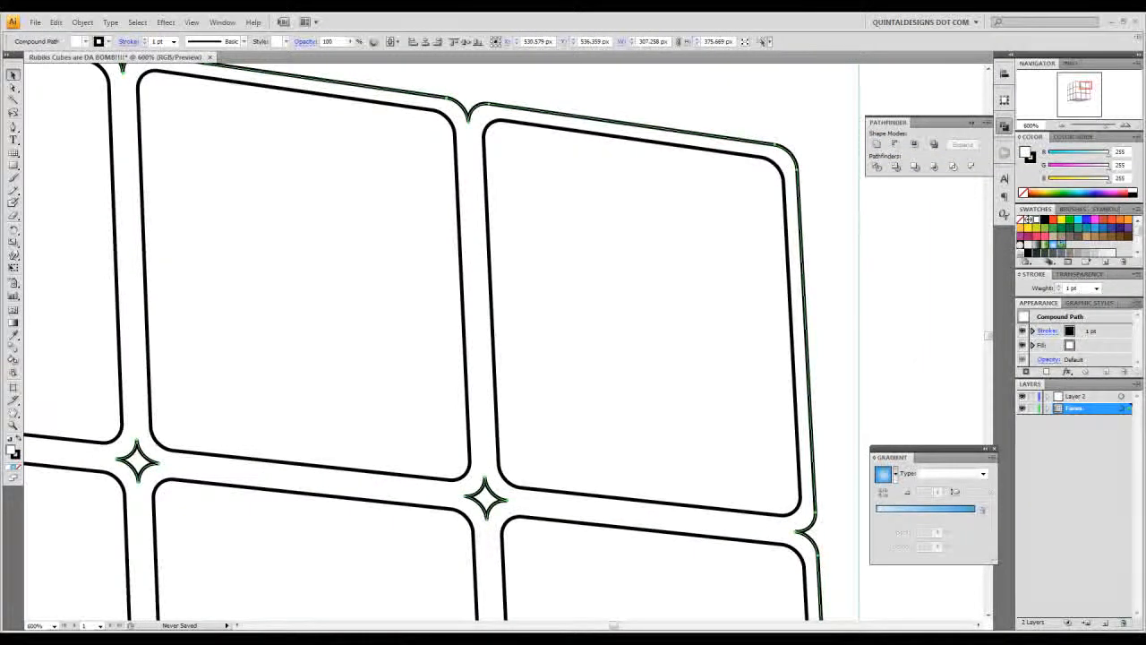
- Delete the four small star-shaped holes between the tiles of the right front face with the Direct Selection tool
click(1062, 126)
click(1062, 126)
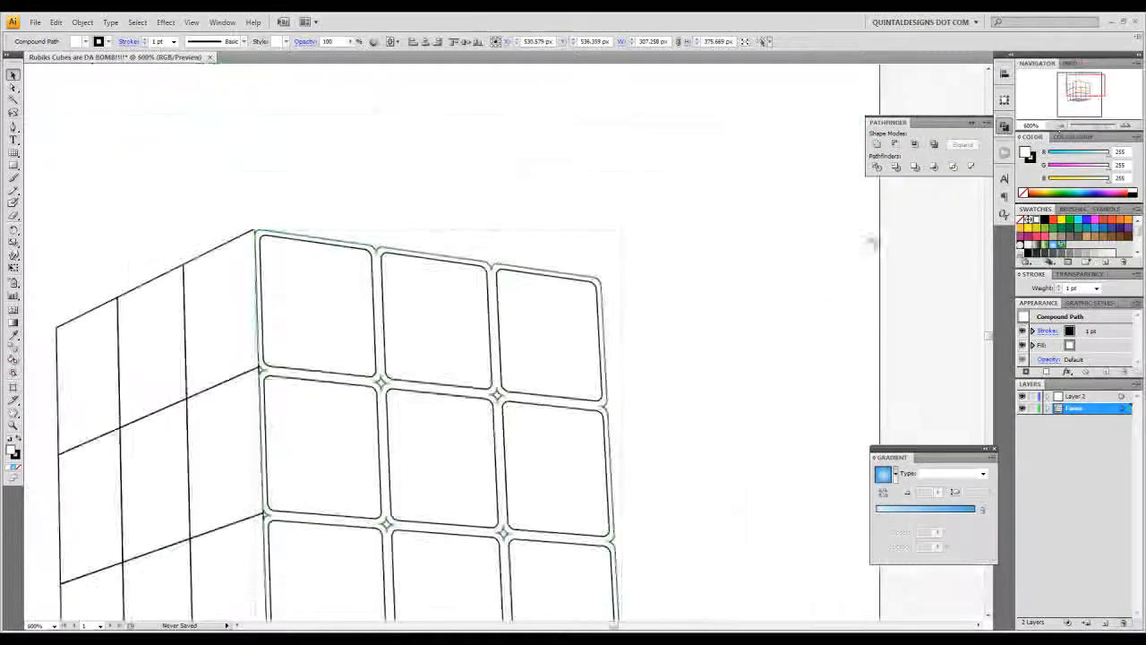
click(13, 88)
click(164, 91)
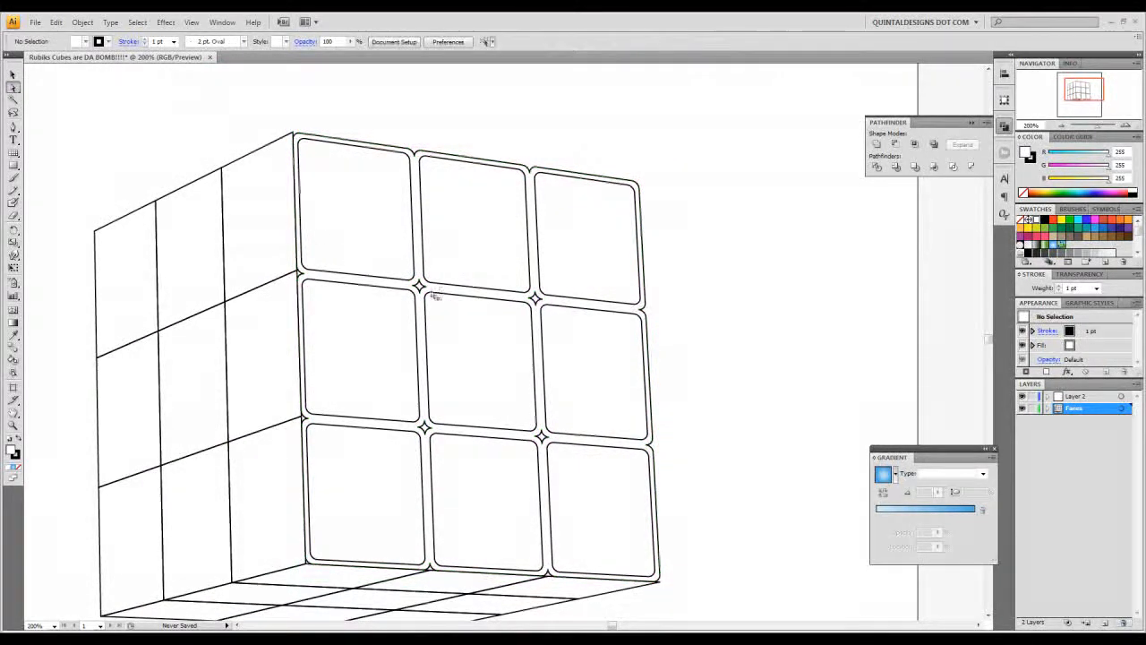
click(421, 287)
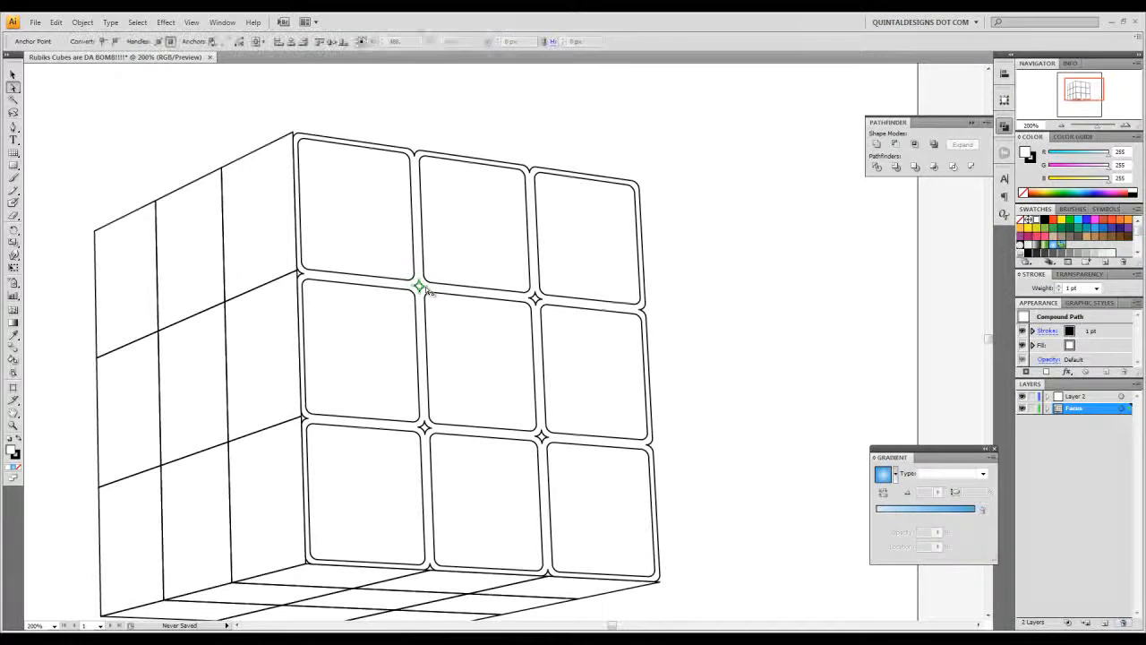
click(479, 293)
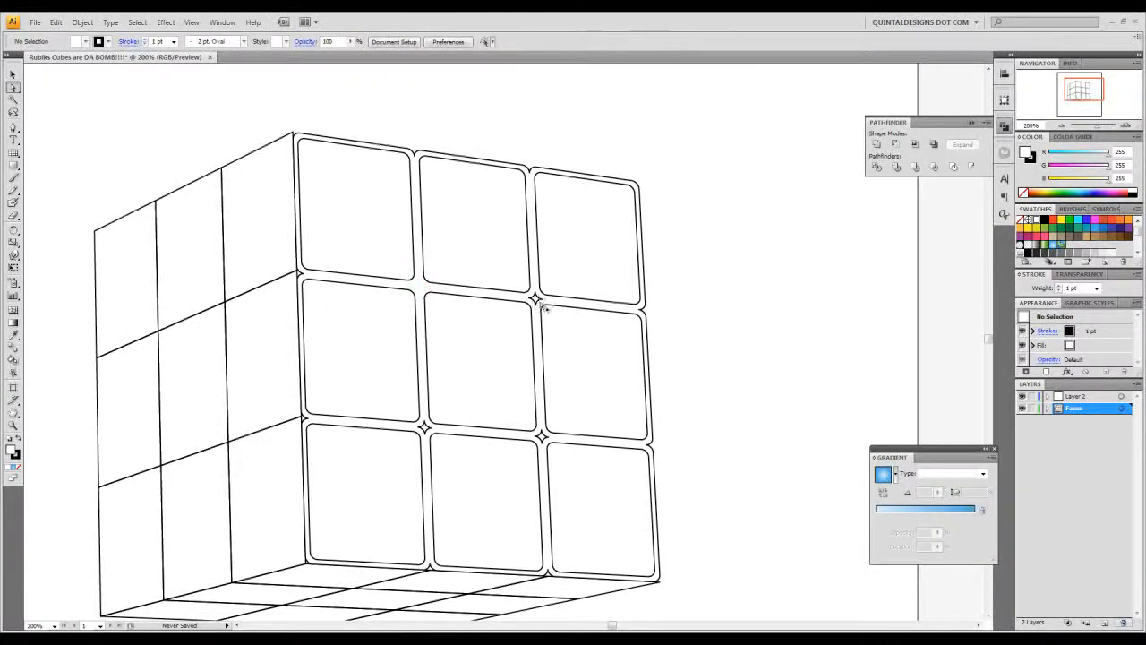
click(541, 299)
key(Delete)
key(Delete)
click(543, 438)
key(Delete)
click(429, 431)
key(Delete)
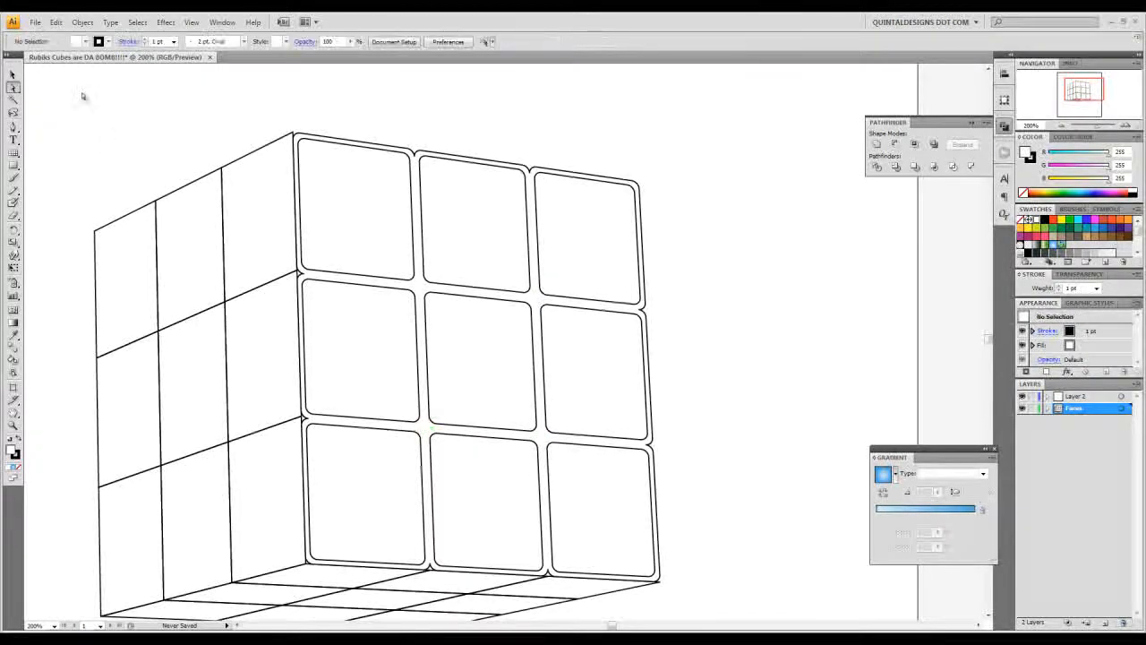
- Give the right front face's tiles and backing shape a black fill with no stroke, and deselect them
click(13, 73)
drag(486, 440, 454, 402)
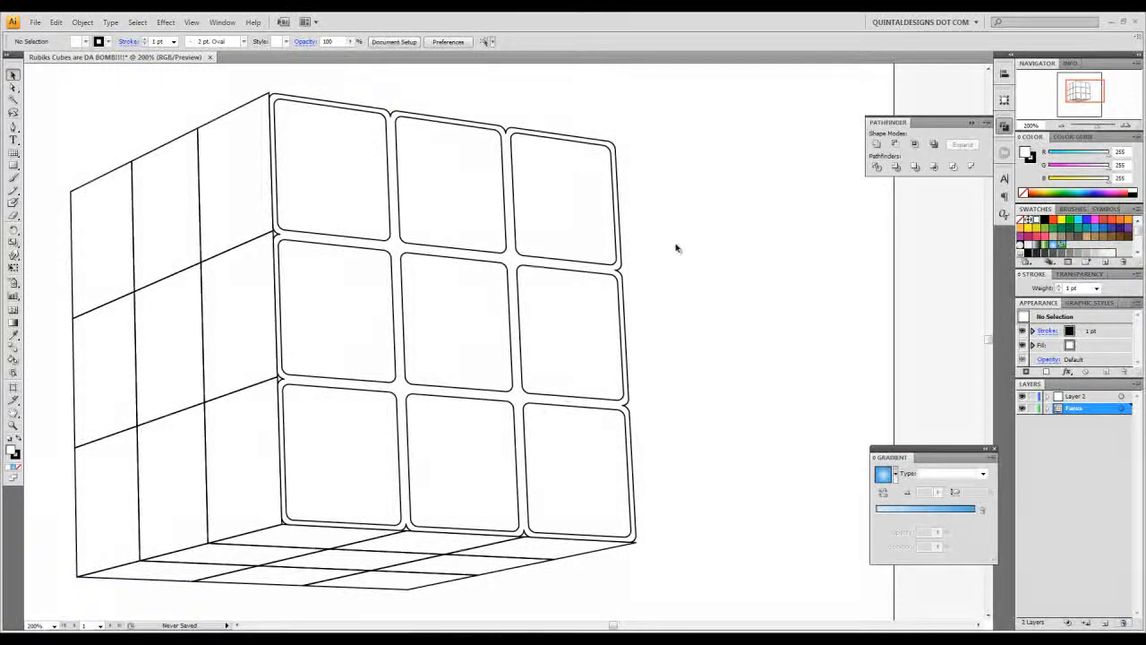
drag(676, 195, 336, 461)
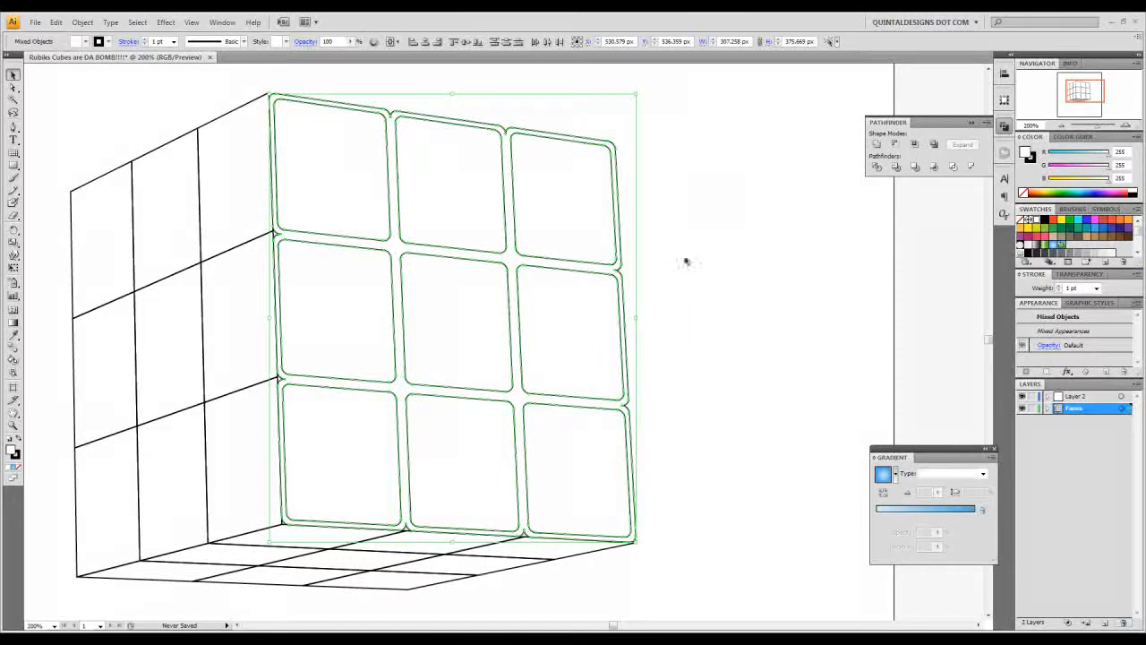
drag(669, 178, 325, 460)
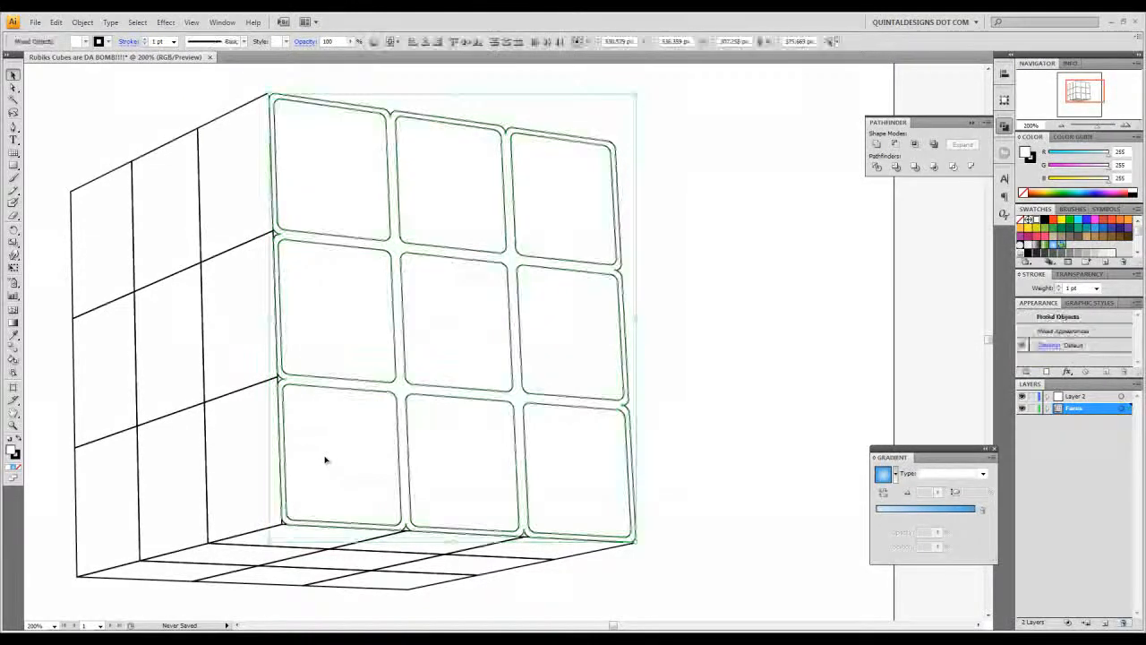
key(shift+x)
click(714, 325)
drag(670, 217, 388, 452)
click(1032, 160)
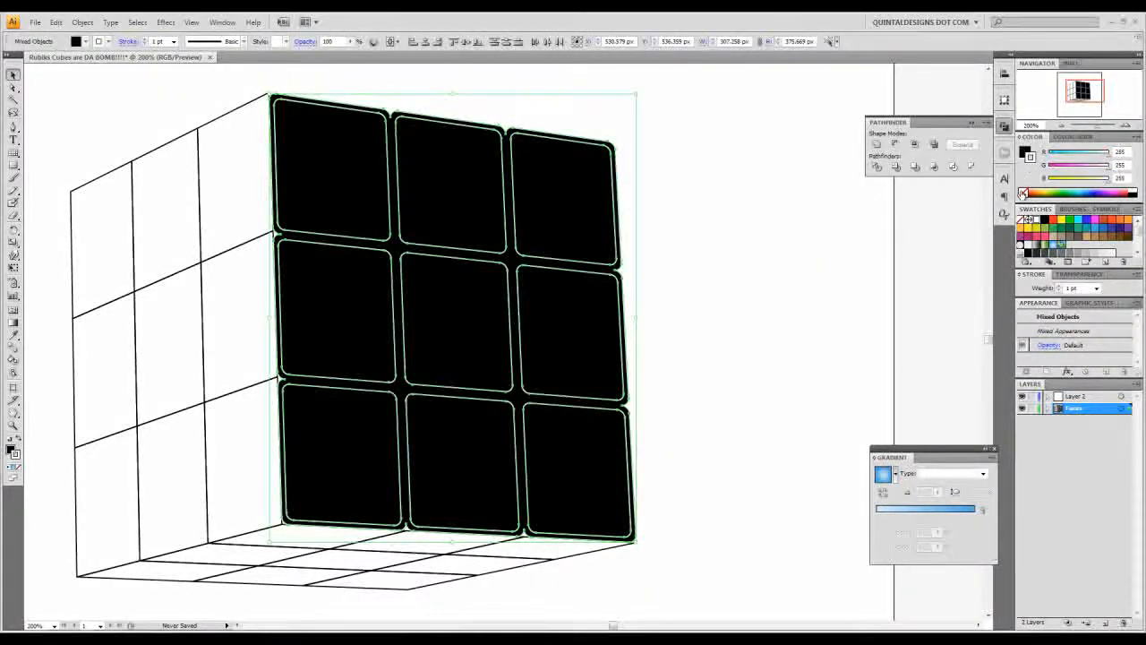
click(1024, 193)
click(698, 215)
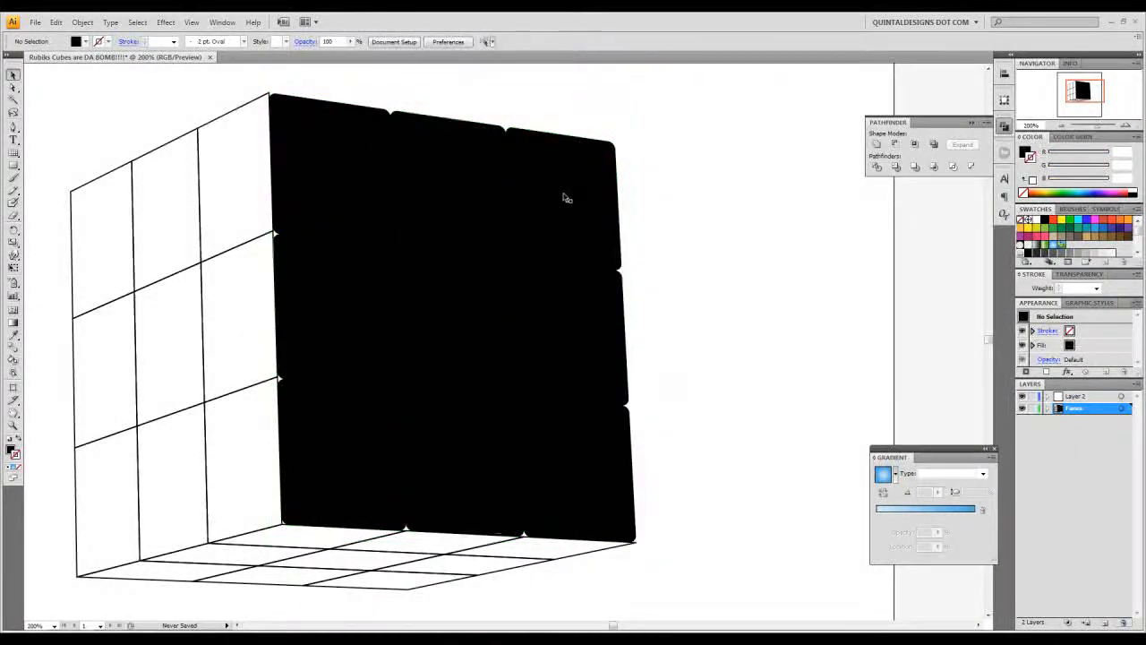
- Fill the nine tiles of the right front face with blue 0aaeef, and deselect them
click(526, 215)
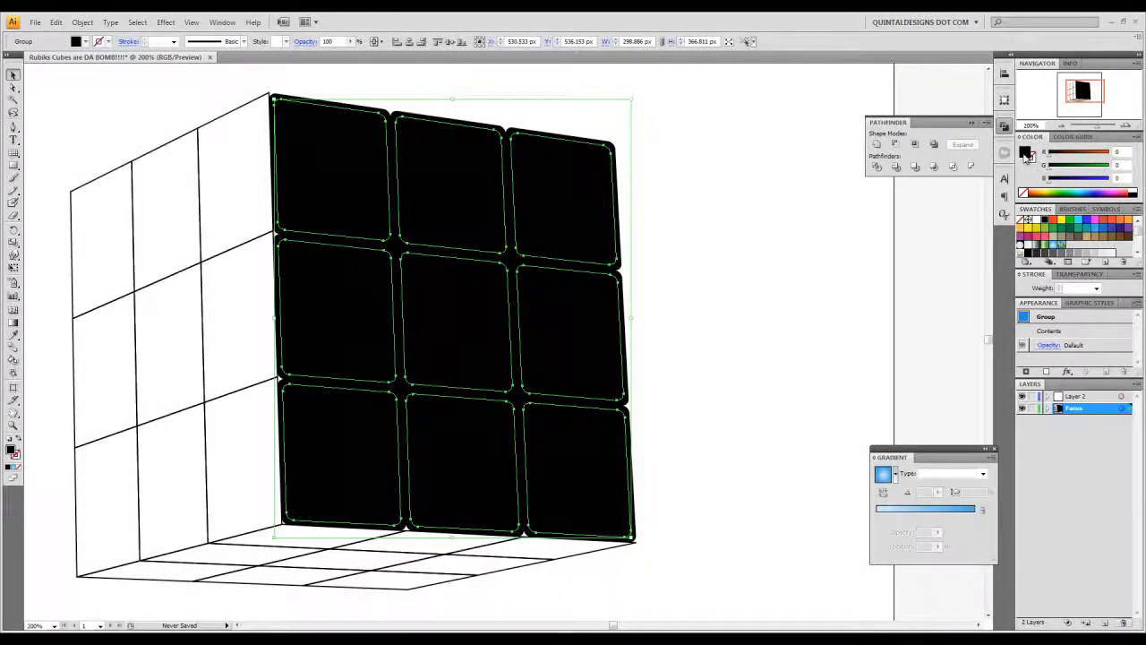
double_click(1026, 154)
click(654, 395)
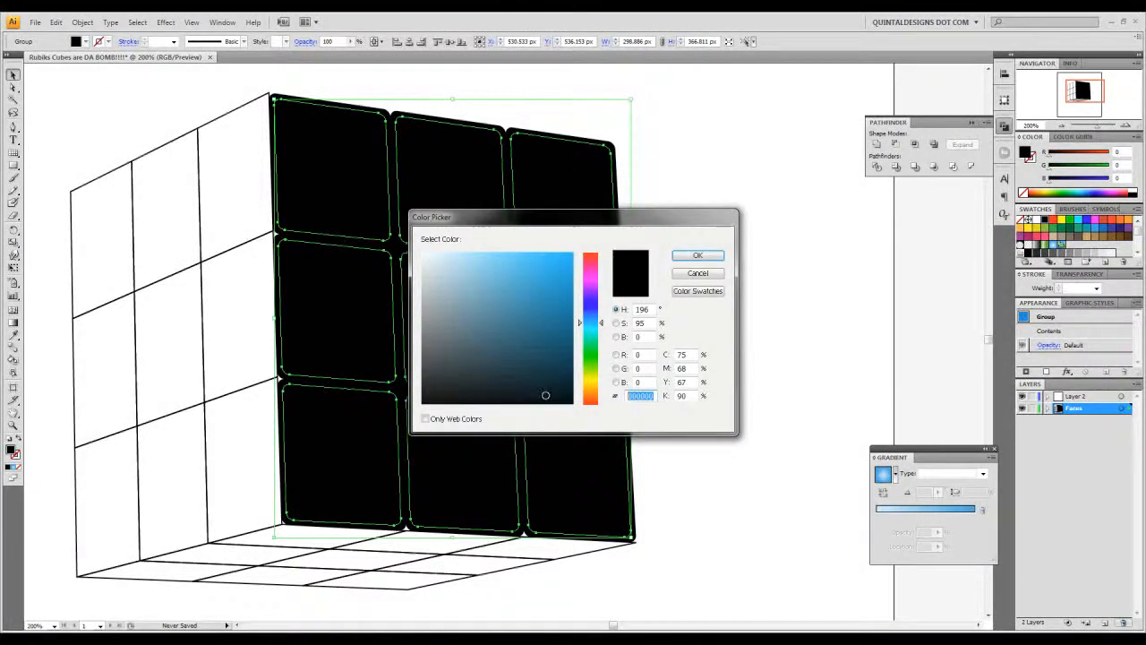
text(0ab)
text(eef)
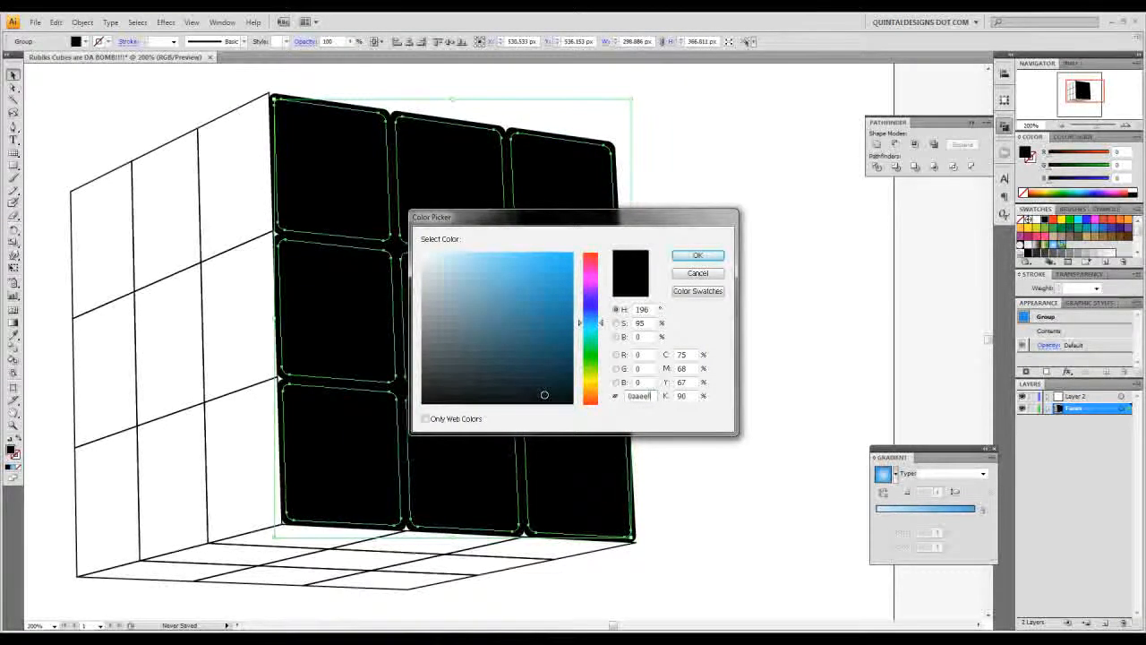
key(Return)
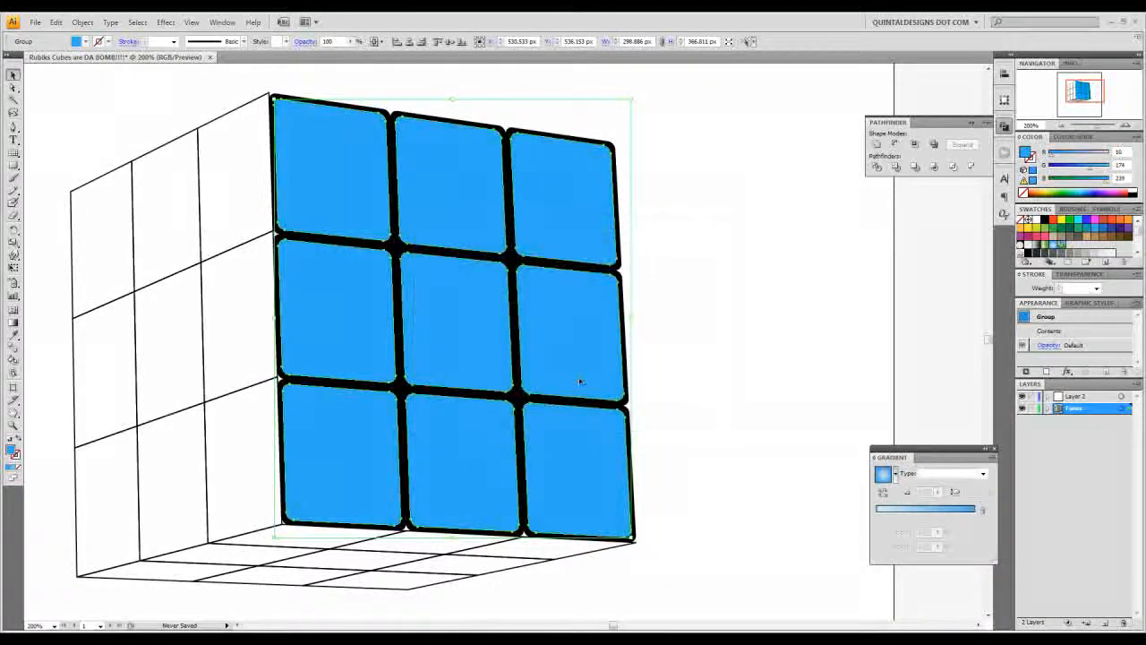
click(727, 267)
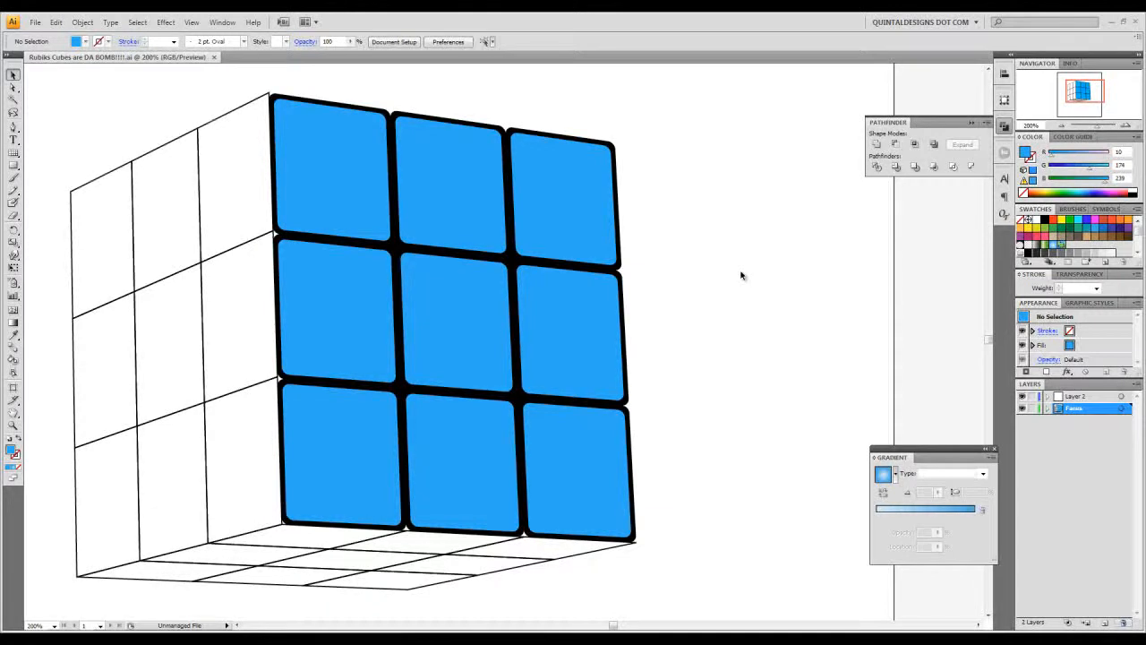
- Duplicate the right front face's blue tile group in place, and deselect the copies
click(569, 180)
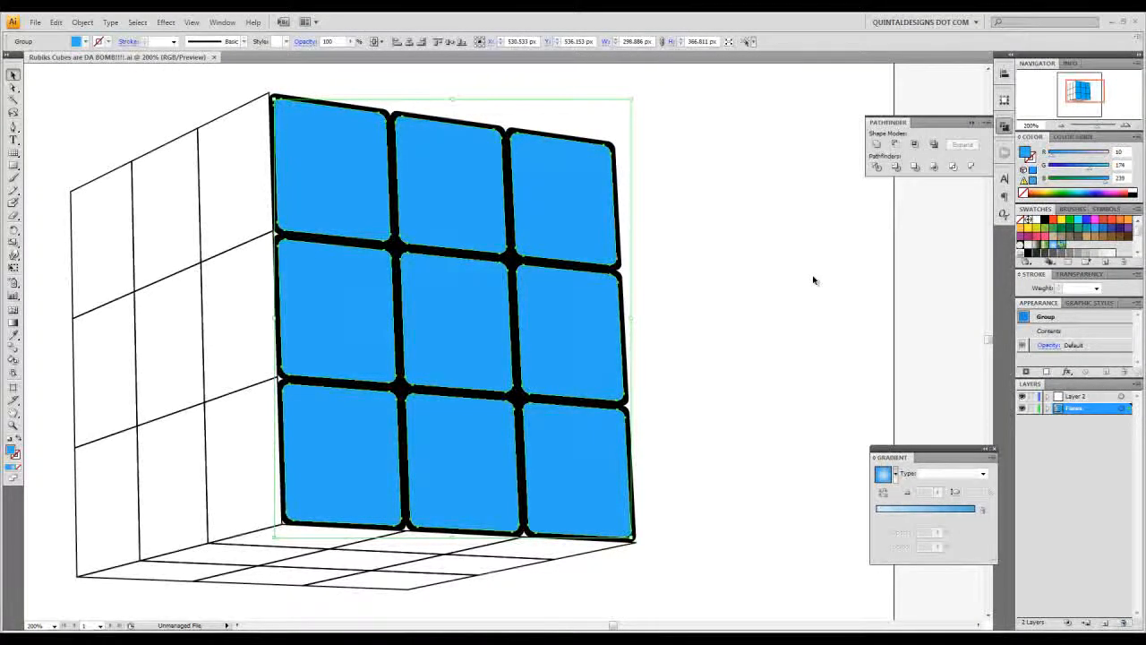
key(ctrl+shift+b)
key(ctrl+shift+b)
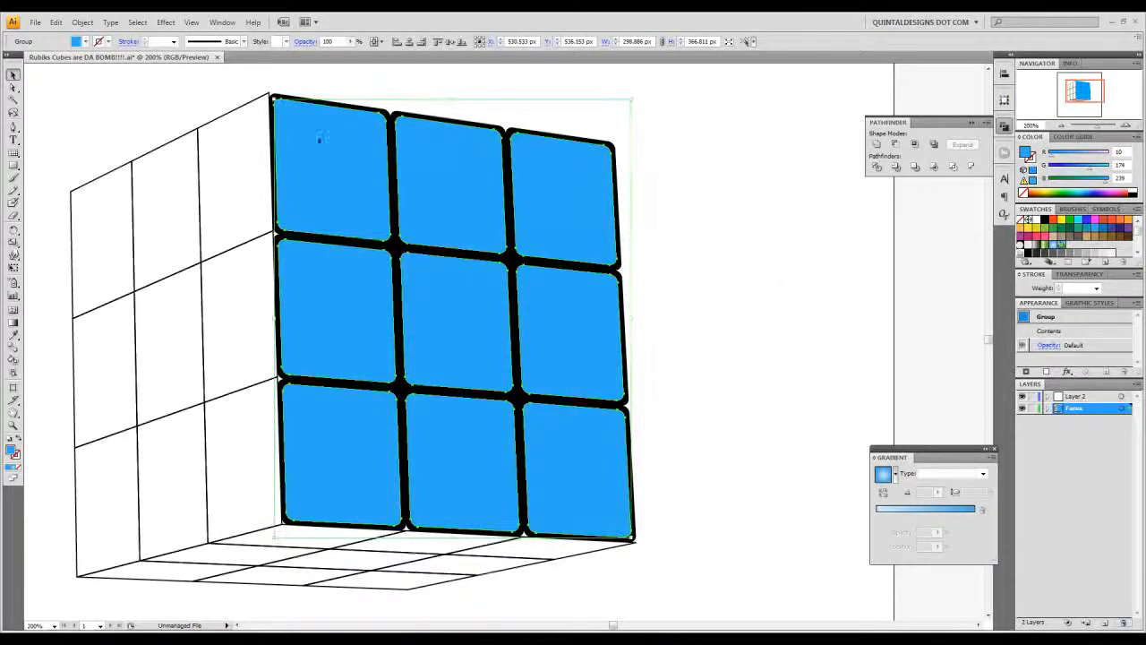
click(279, 266)
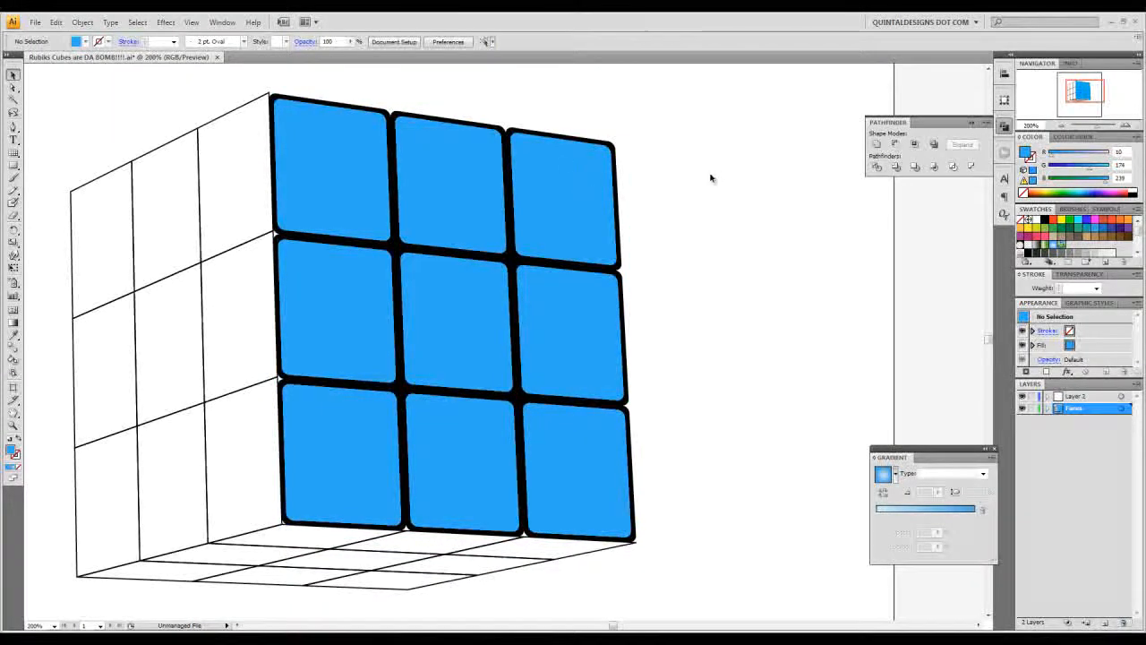
- Move the top copy of the blue tiles 3 px right and 3 px up
click(563, 167)
click(563, 168)
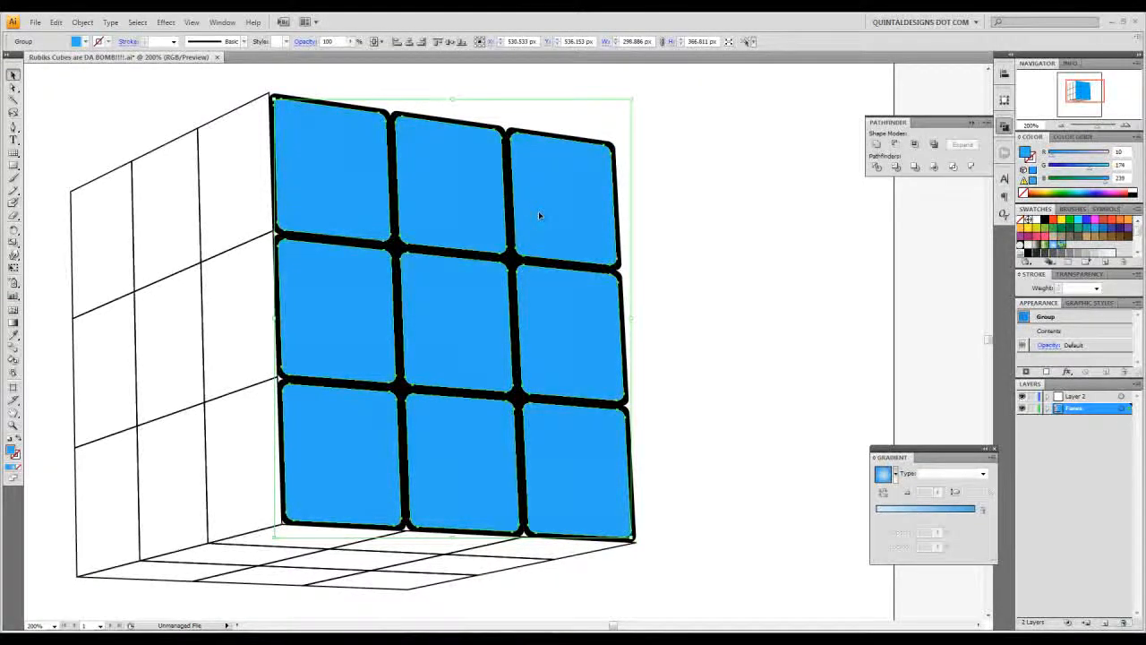
key(Right)
key(Right)
key(Right)
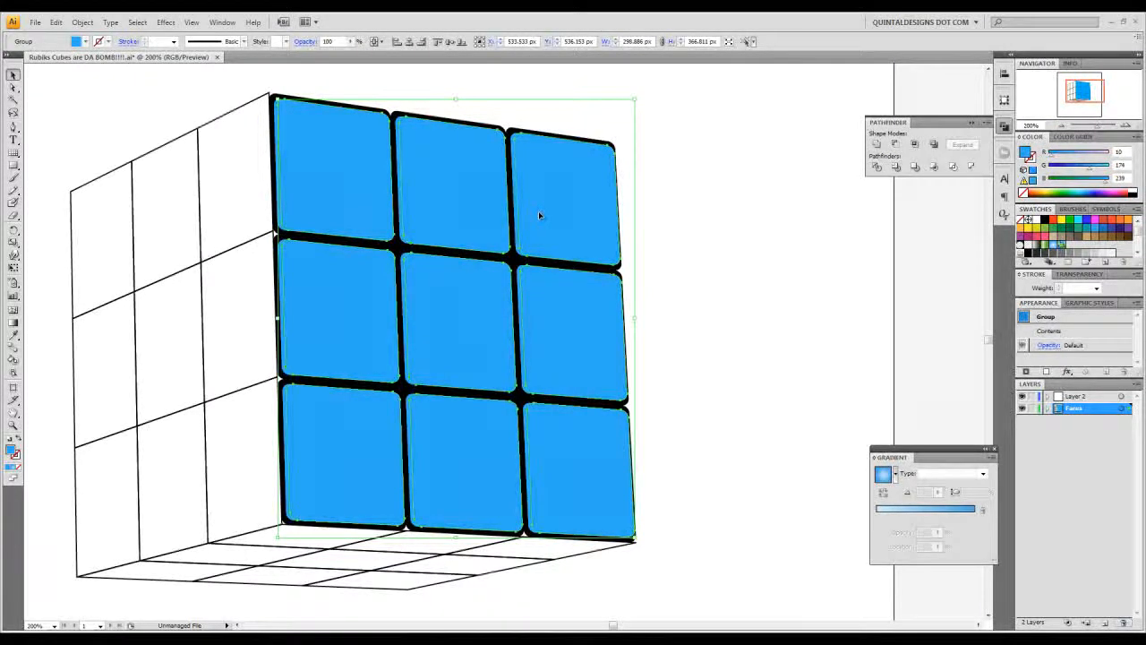
key(Up)
key(Up)
key(Up)
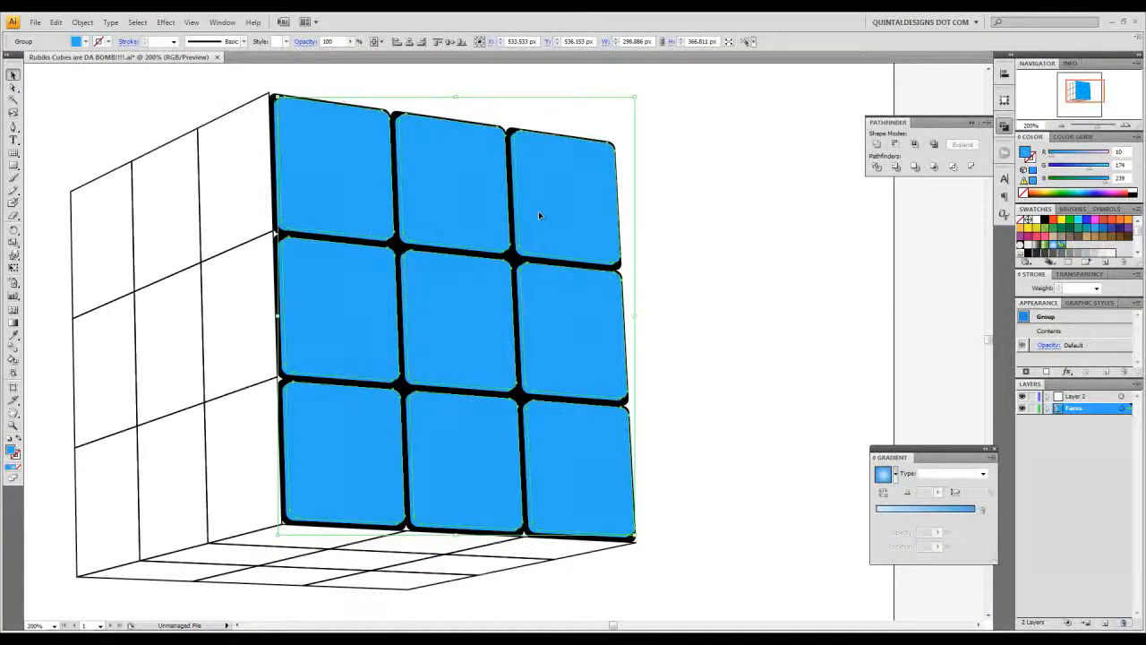
key(Up)
key(Up)
key(Up)
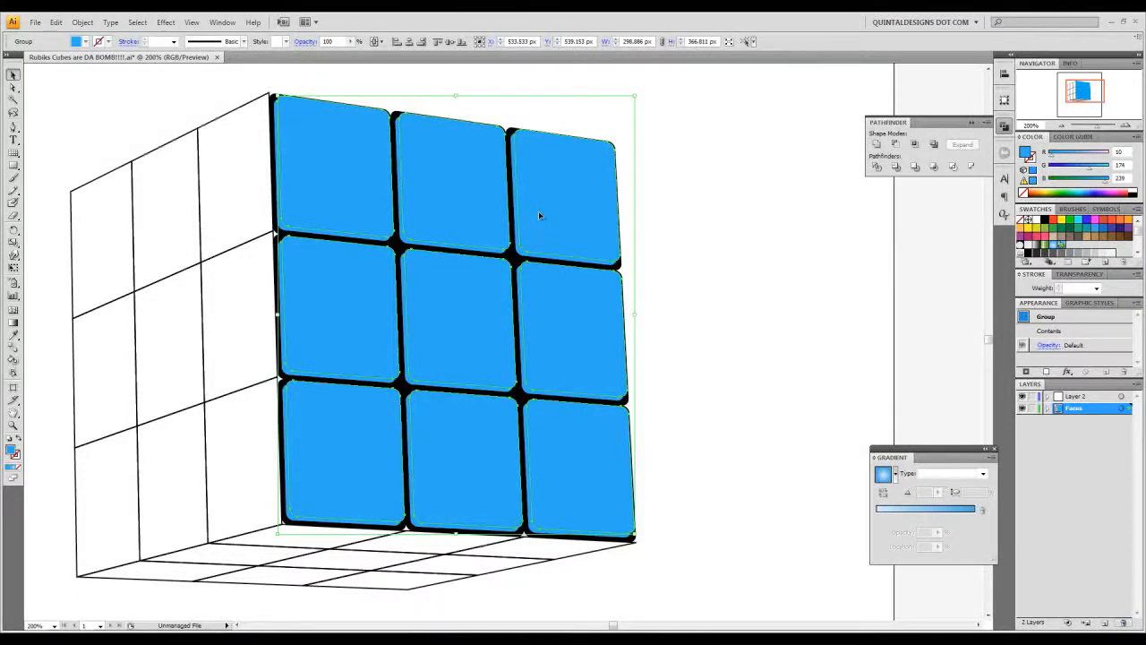
- Subtract the shifted tile copy from an underlying copy as a compound shape with Pathfinder Minus Front
click(1129, 127)
click(1129, 127)
drag(597, 156, 662, 328)
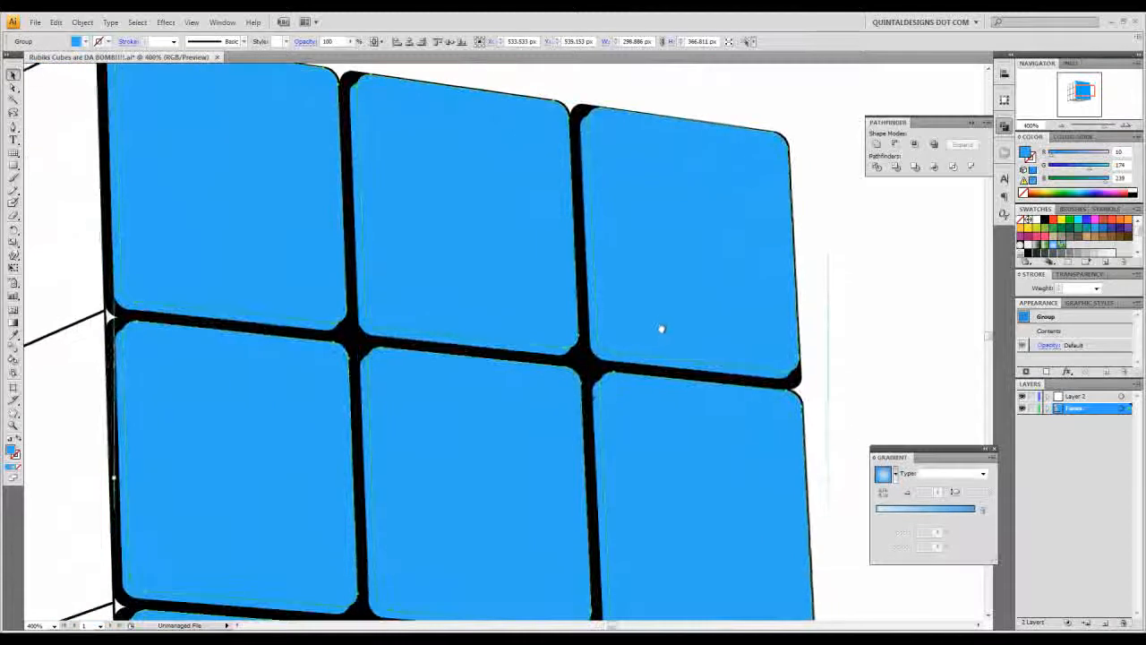
shift+click(598, 352)
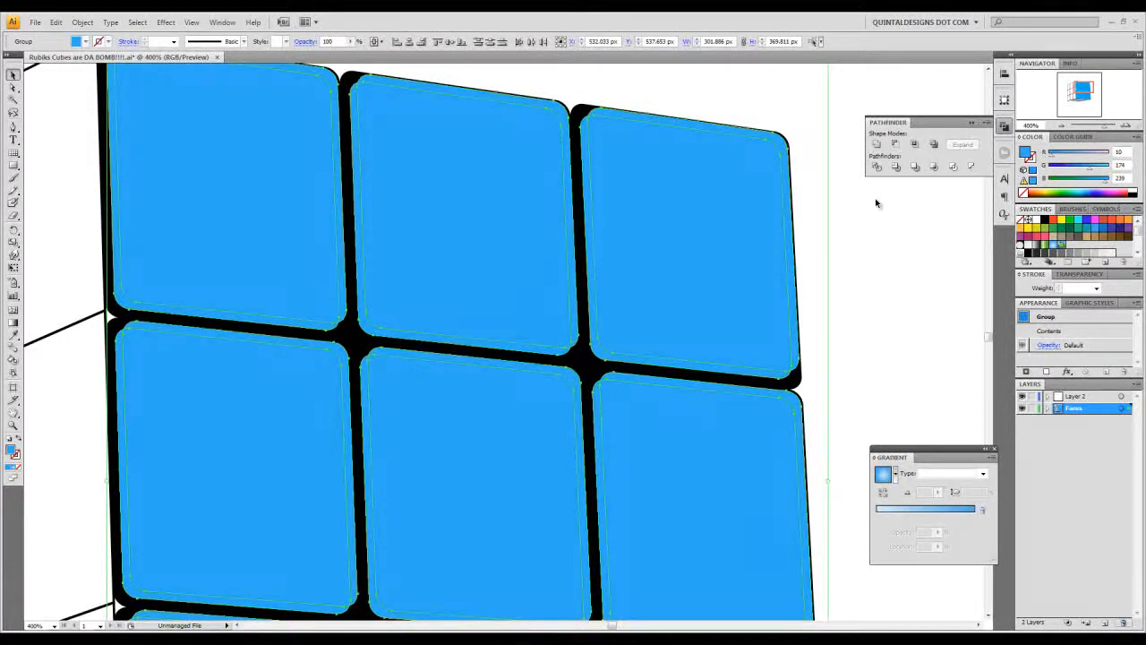
click(897, 146)
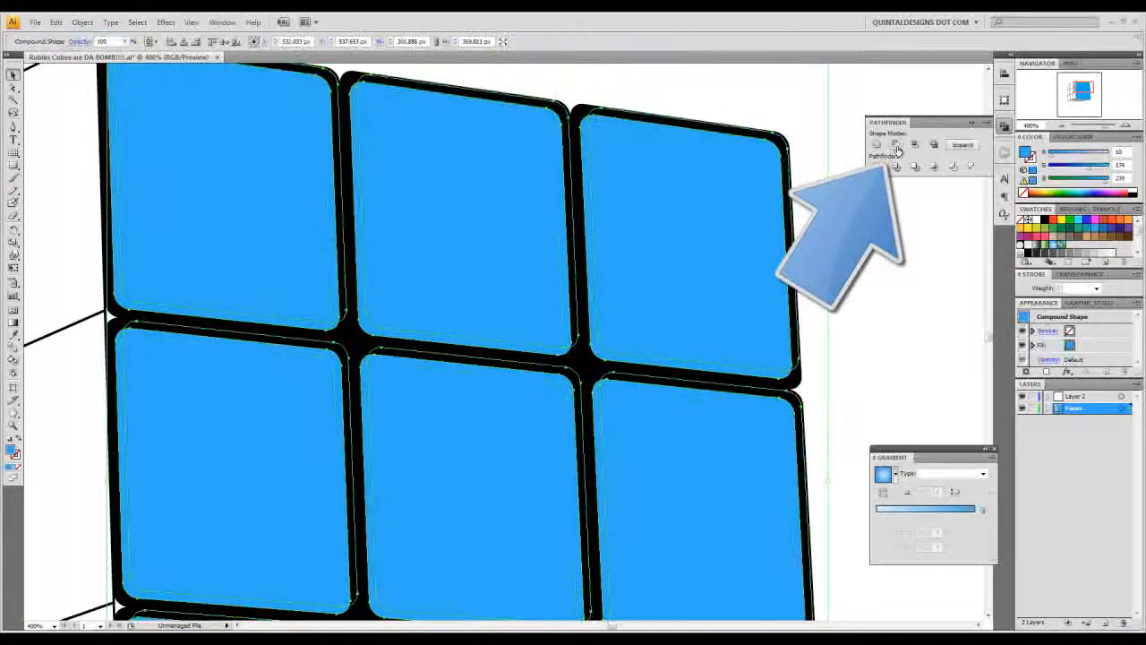
- Fill the compound shading shape on the right front face with a darker blue of R 9, G 154, B 212
click(1063, 127)
click(1063, 127)
drag(1096, 94, 1084, 88)
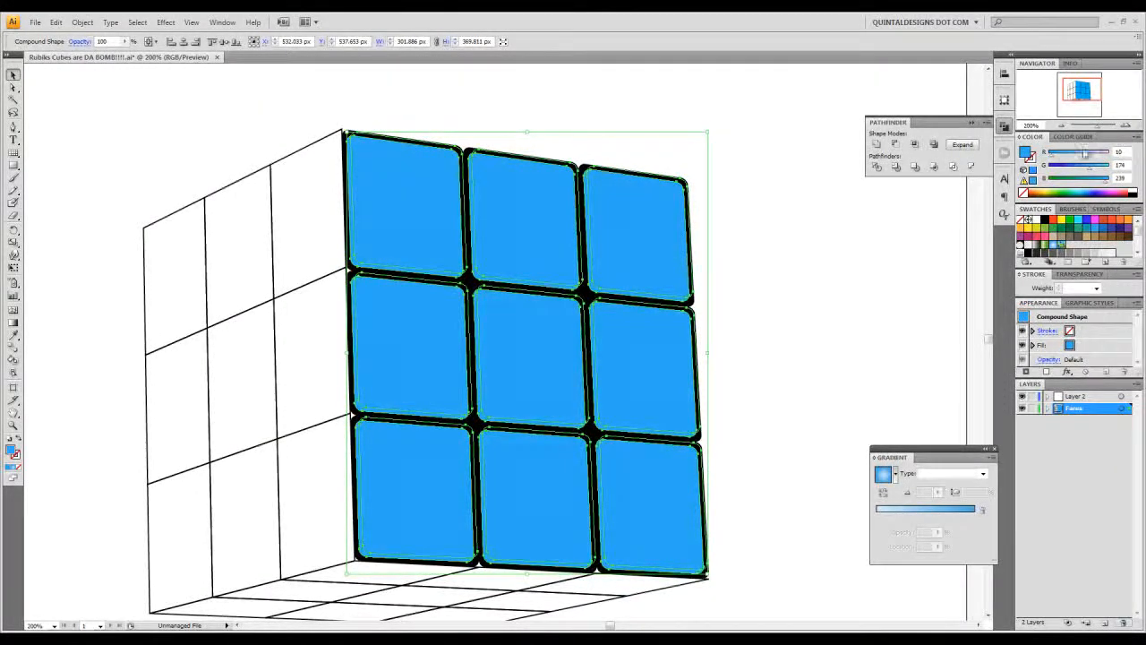
double_click(1027, 153)
drag(655, 395, 585, 401)
text(0f8)
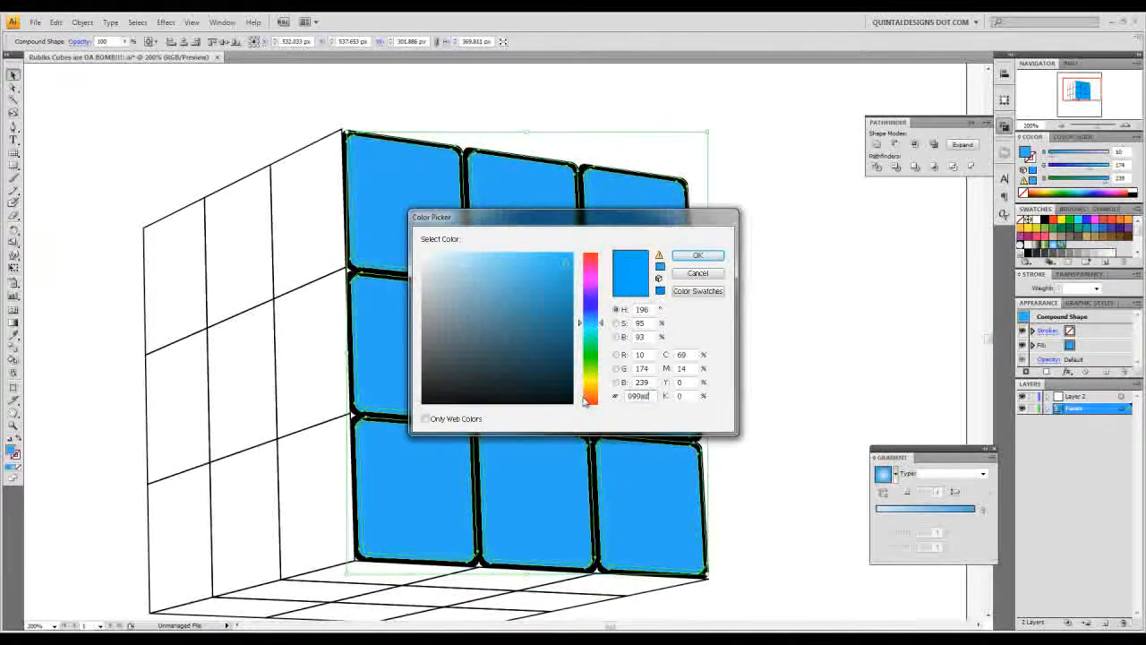
key(Return)
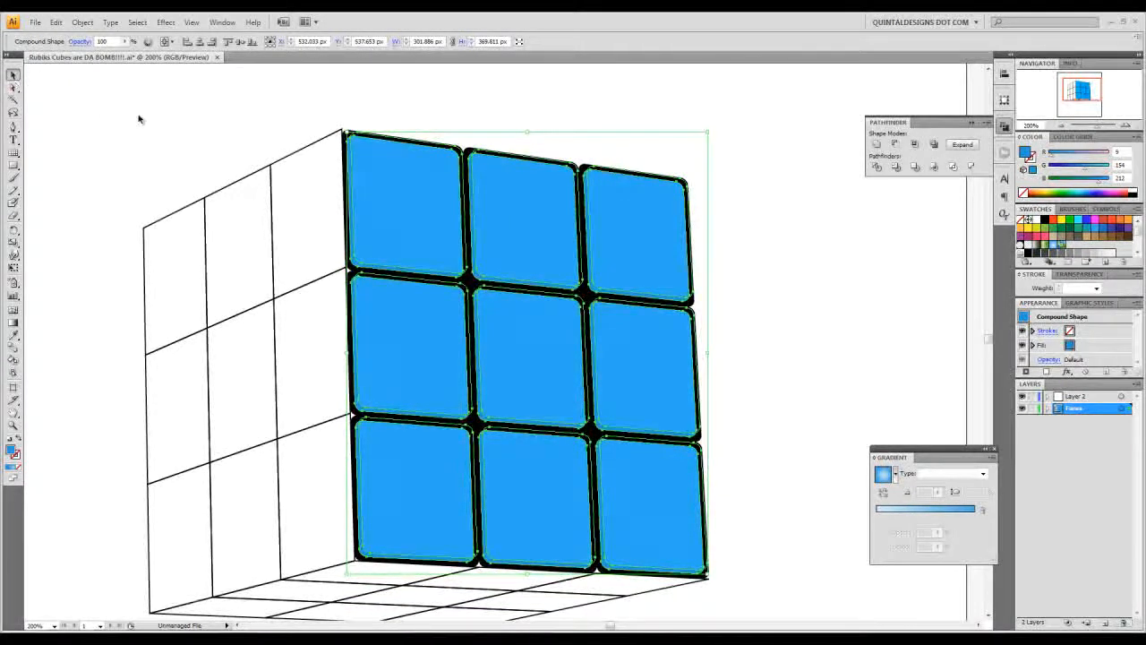
- Darken the tile-edge shading further by setting its green value to 99, and deselect it
click(108, 115)
click(1126, 126)
click(1127, 126)
click(678, 231)
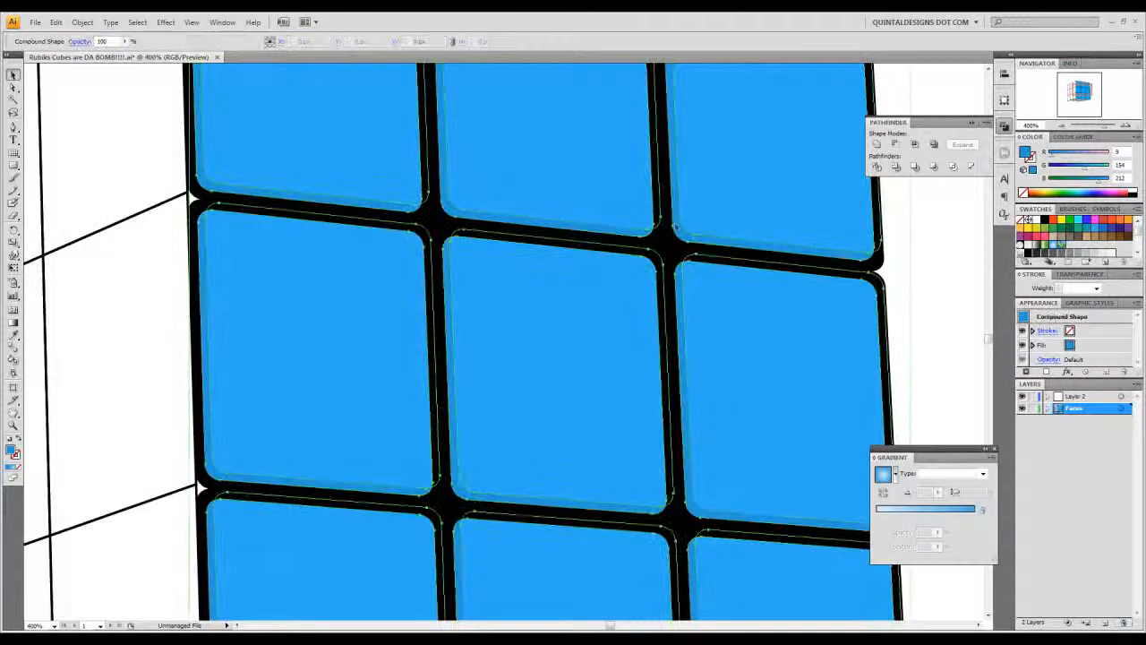
drag(1079, 169, 1071, 171)
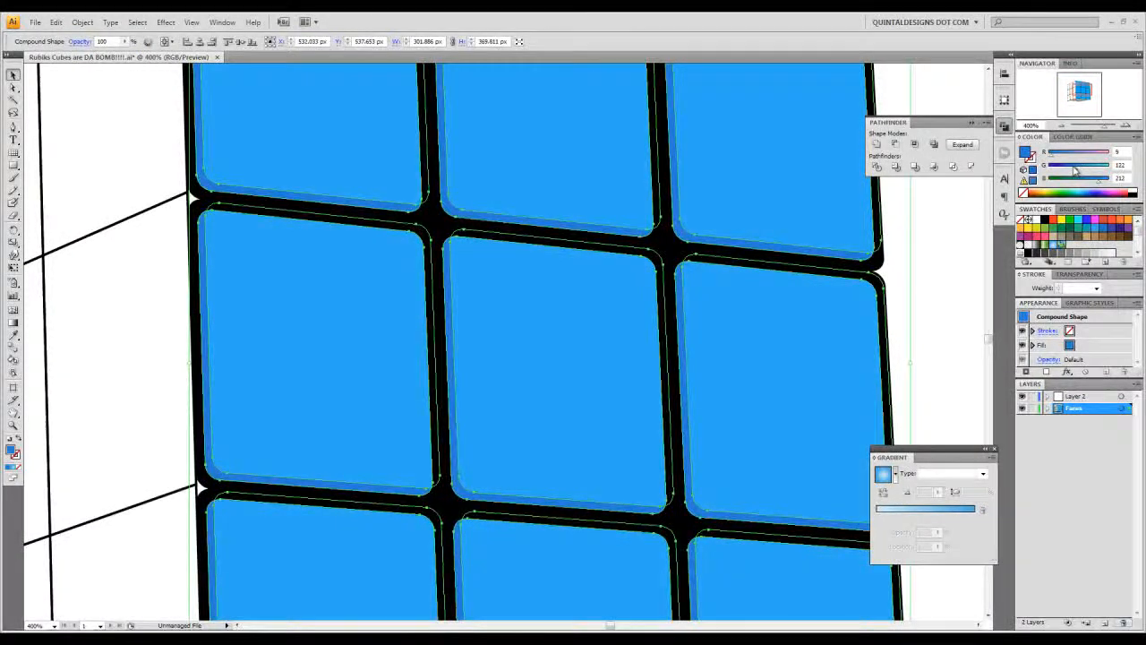
click(932, 247)
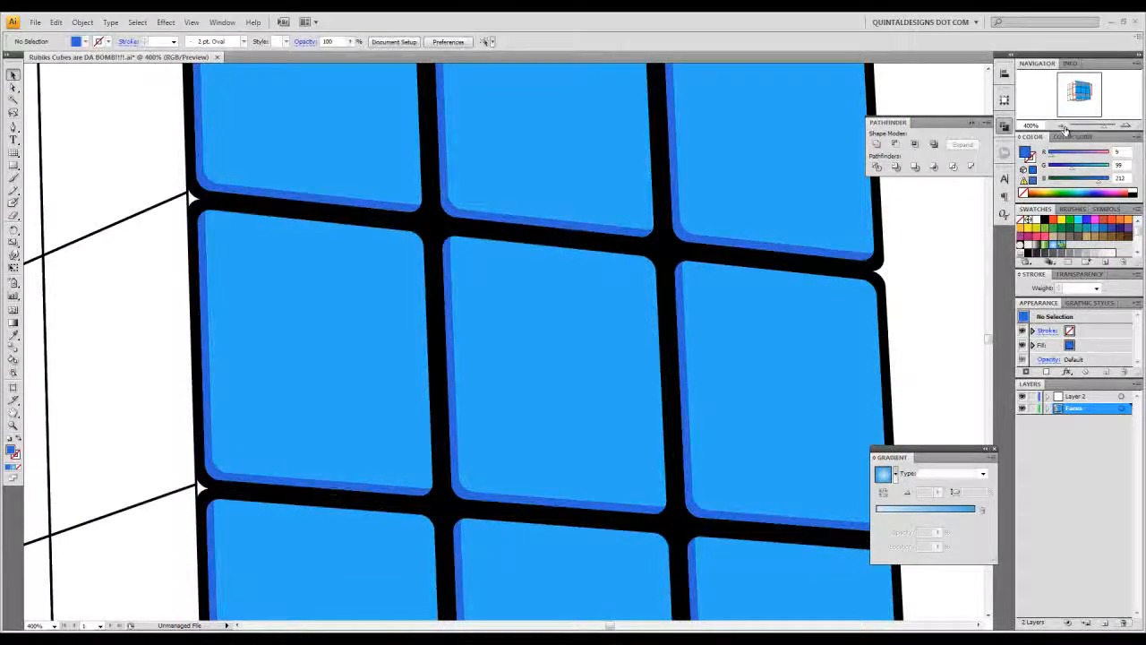
- Select the nine squares of the left face and create inset copies with Offset Path using miter joins
click(1060, 125)
click(1061, 125)
drag(716, 306, 725, 285)
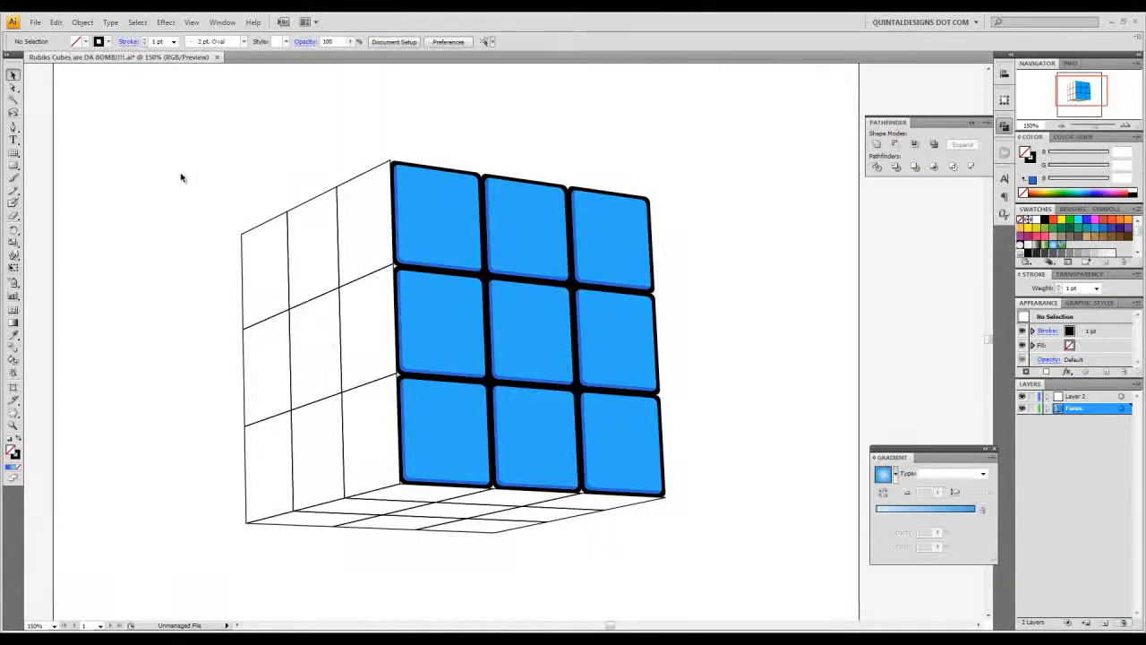
drag(181, 174, 367, 451)
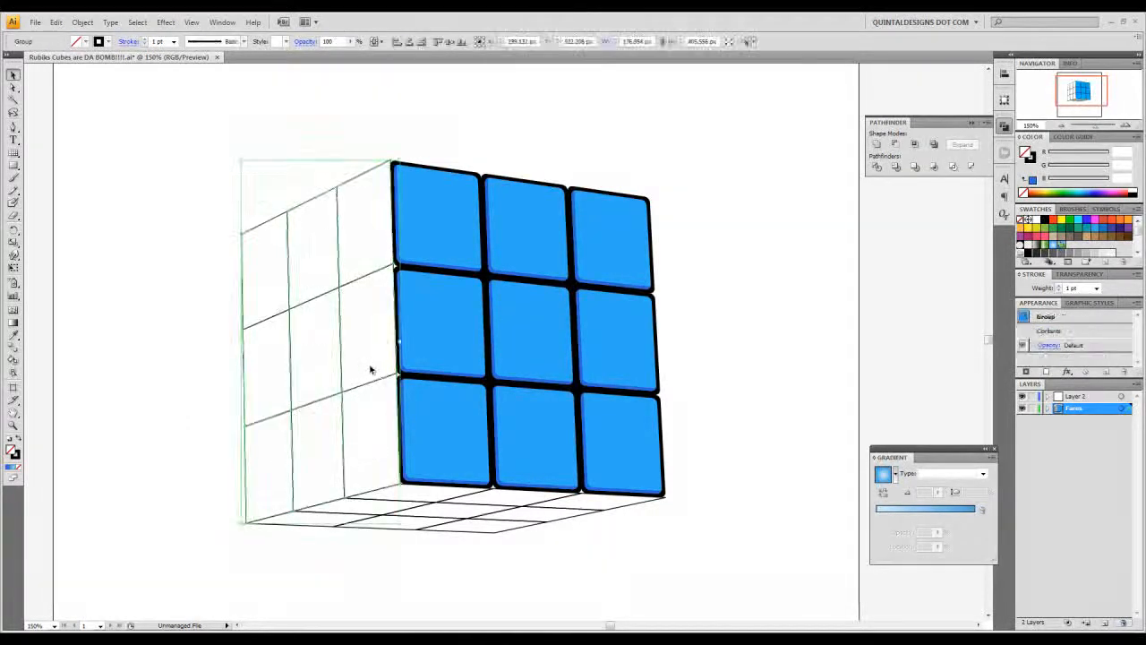
click(82, 23)
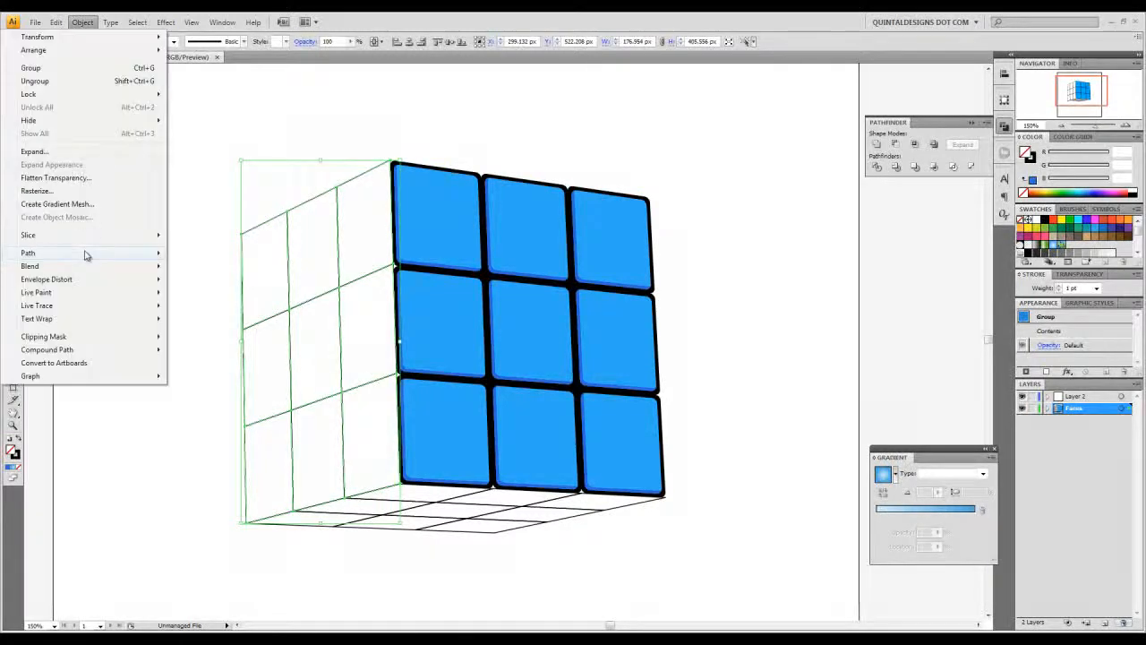
mouse_move(84, 253)
click(250, 298)
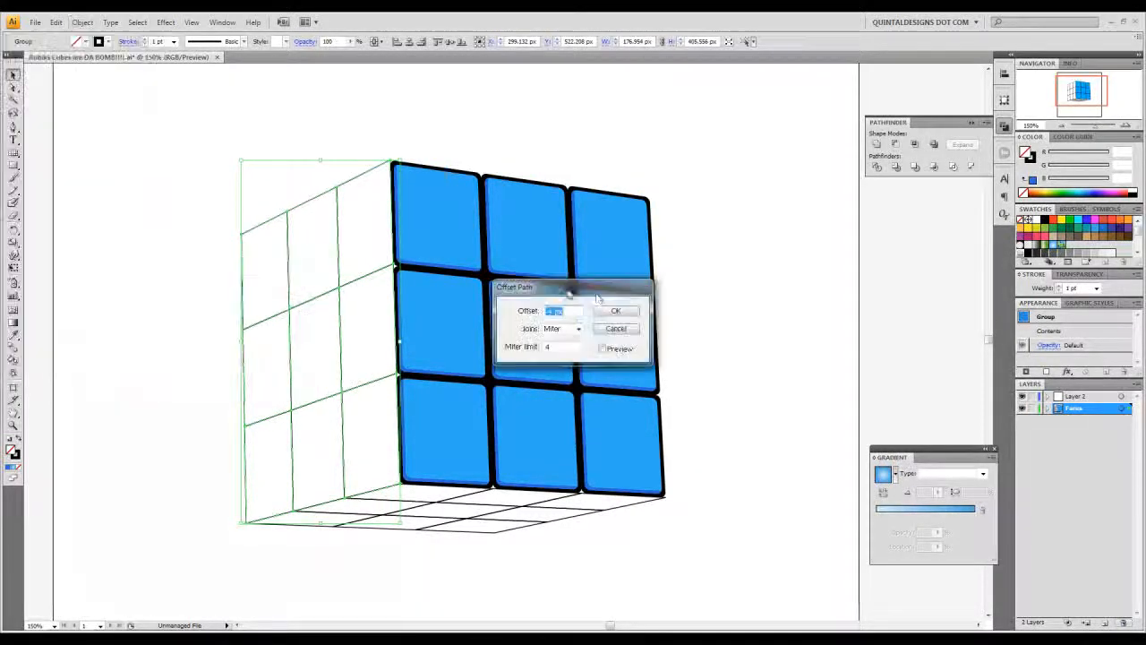
click(615, 311)
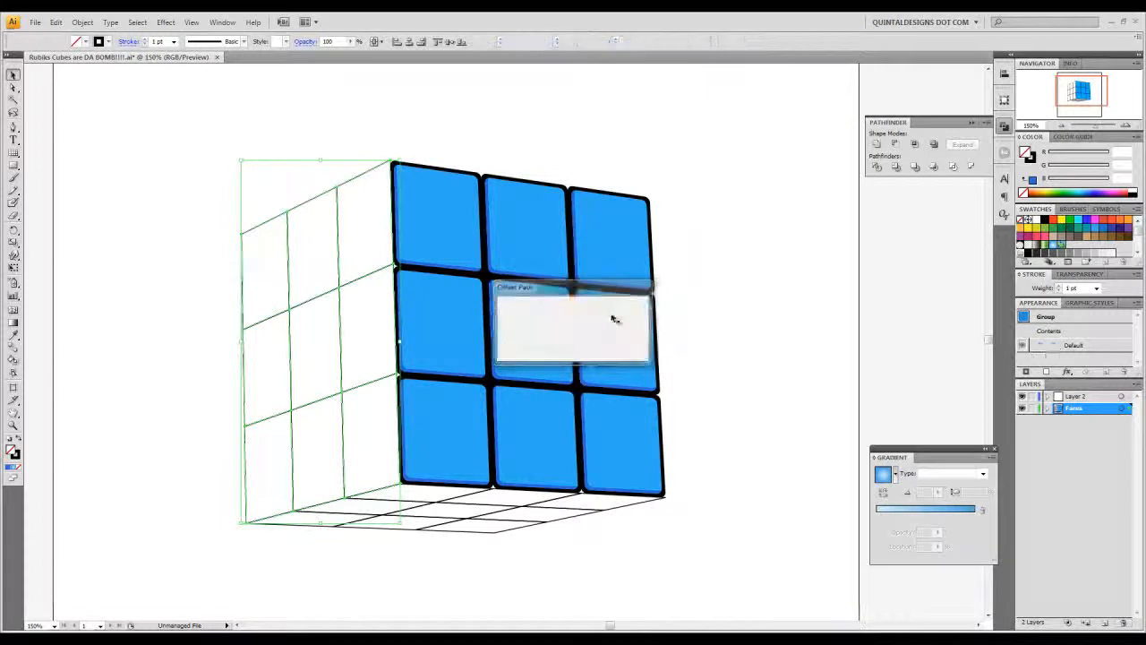
- Apply the Round Corners effect to all squares of the left face, expand their appearance, and deselect them
drag(199, 148, 358, 437)
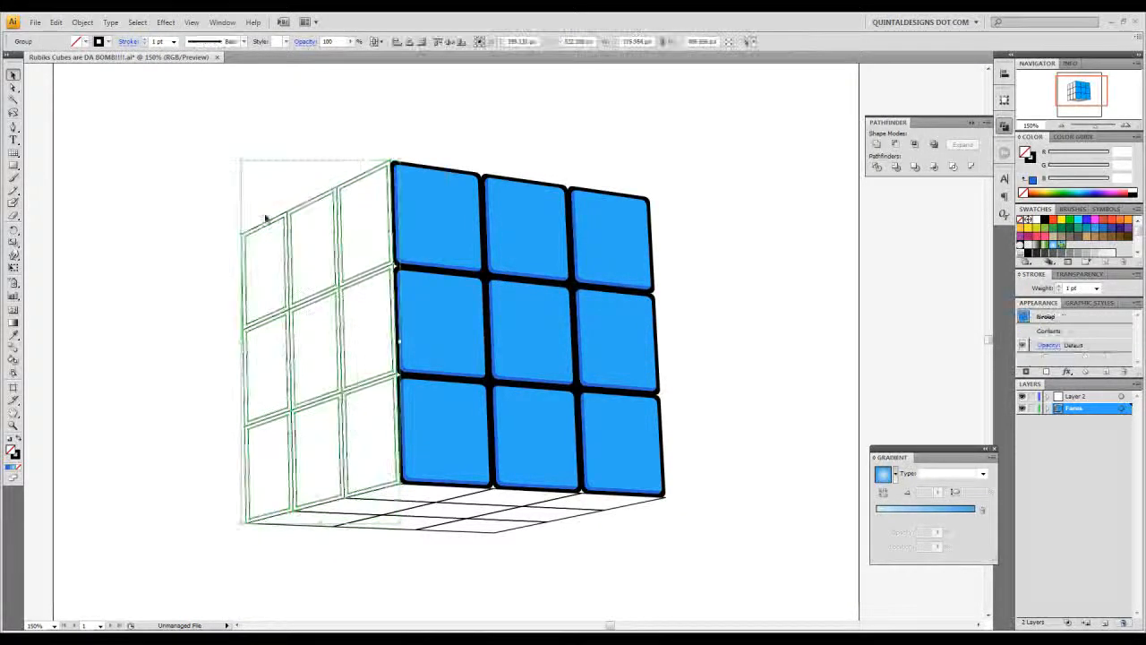
click(165, 21)
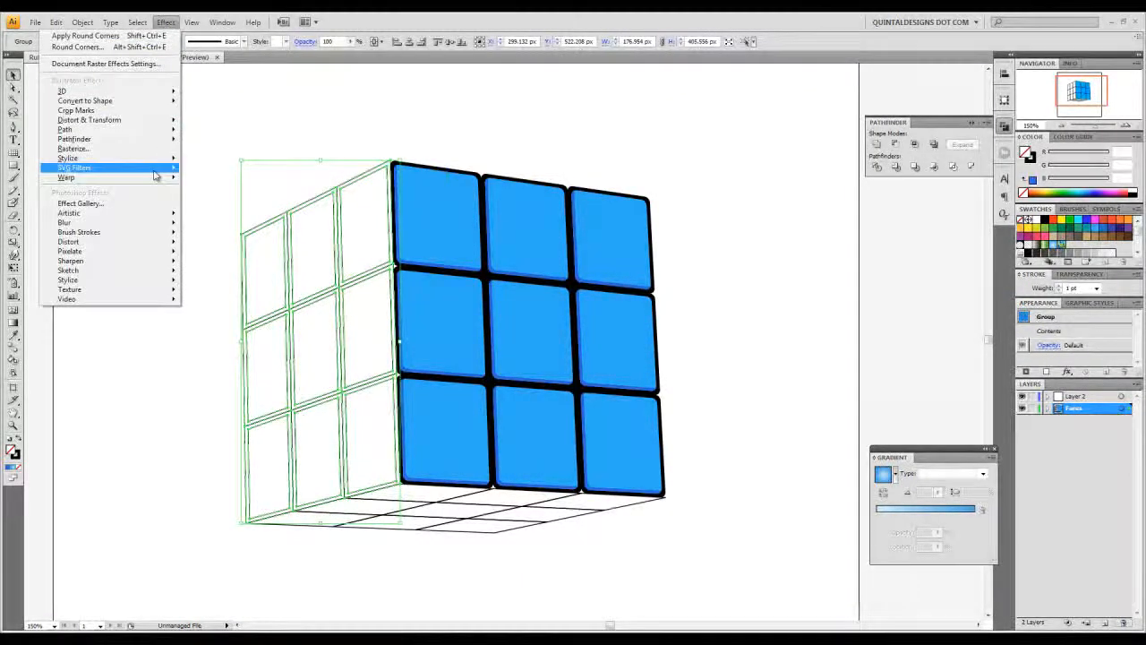
mouse_move(170, 158)
click(224, 225)
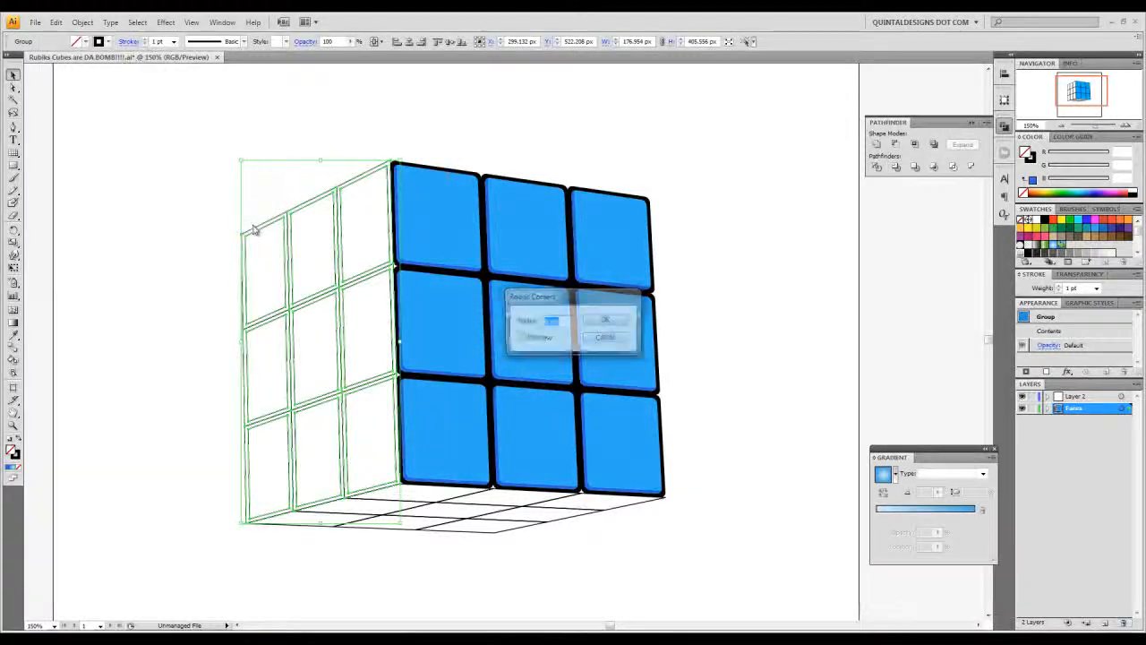
key(Return)
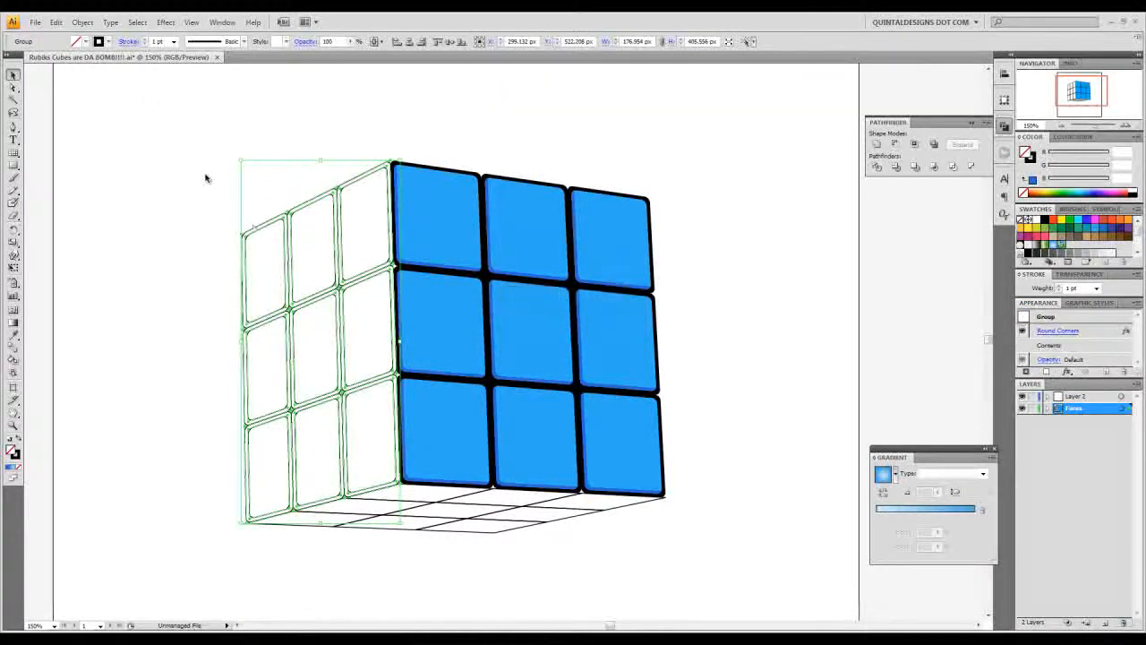
click(82, 22)
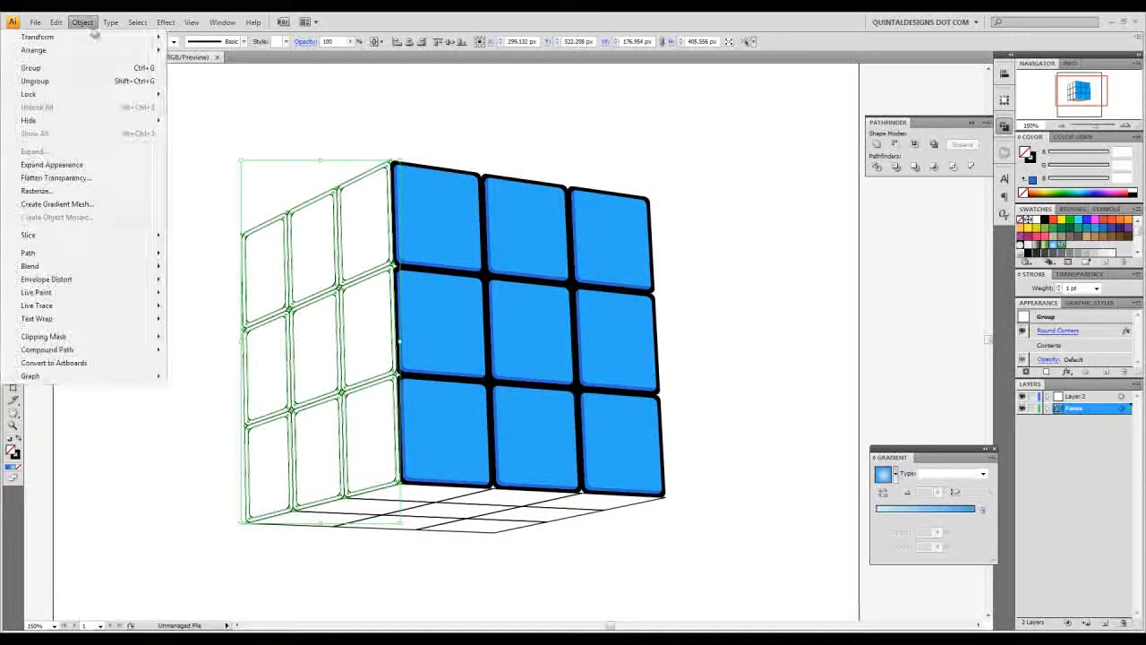
click(89, 164)
click(246, 179)
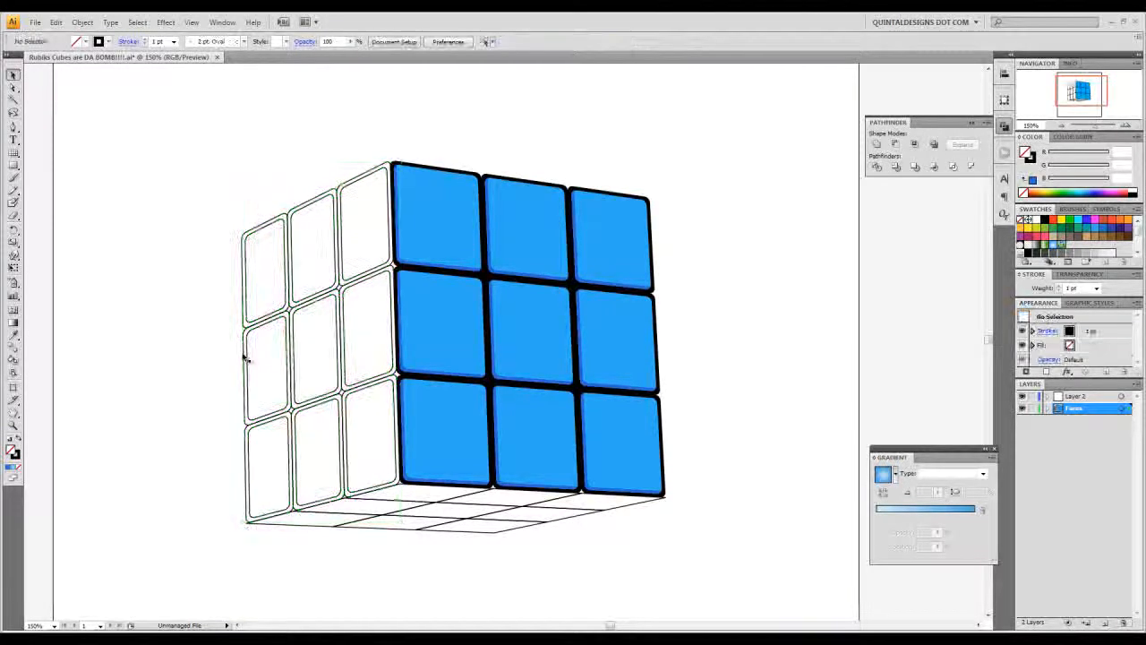
- Give all rounded squares of the left face a white fill, and deselect them
drag(221, 180, 376, 462)
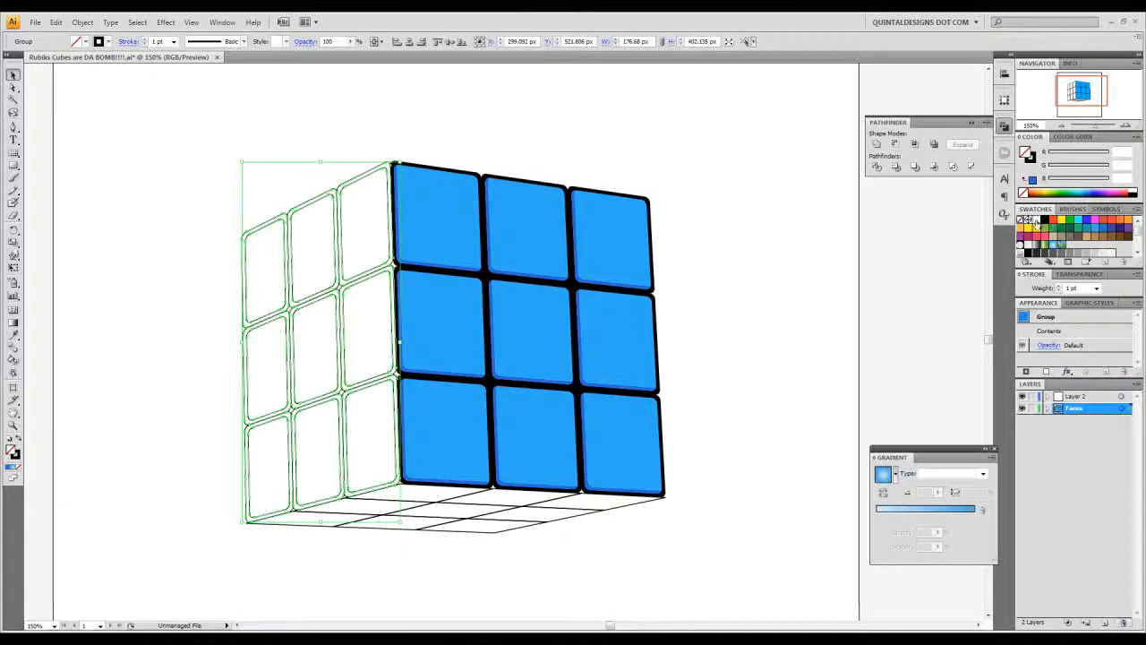
click(1032, 220)
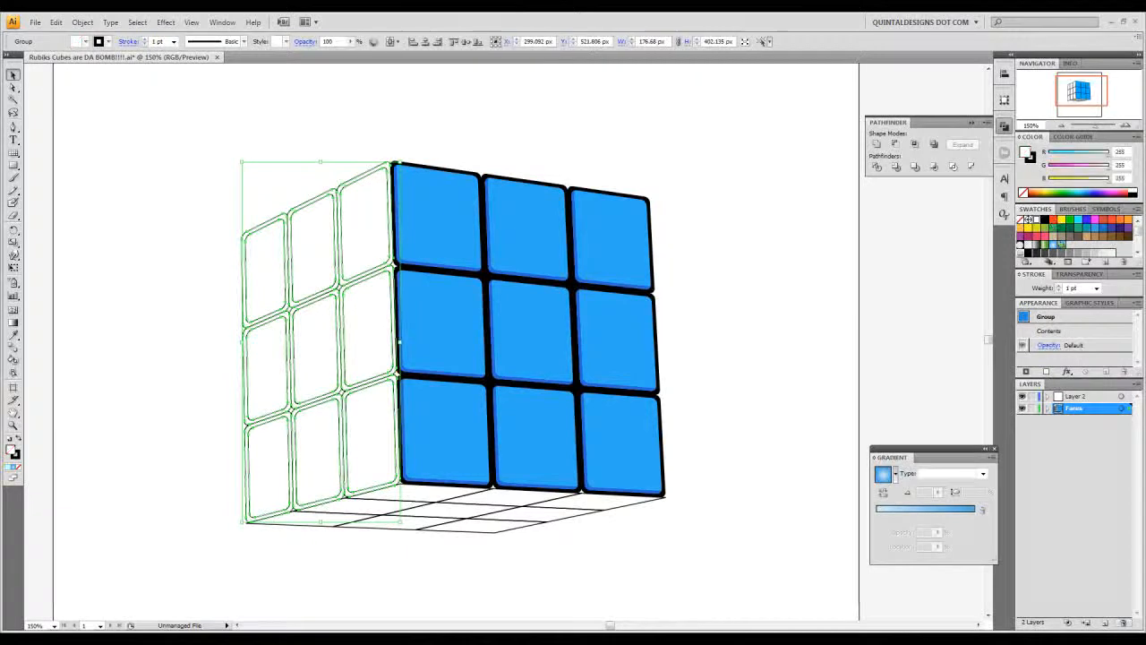
click(199, 228)
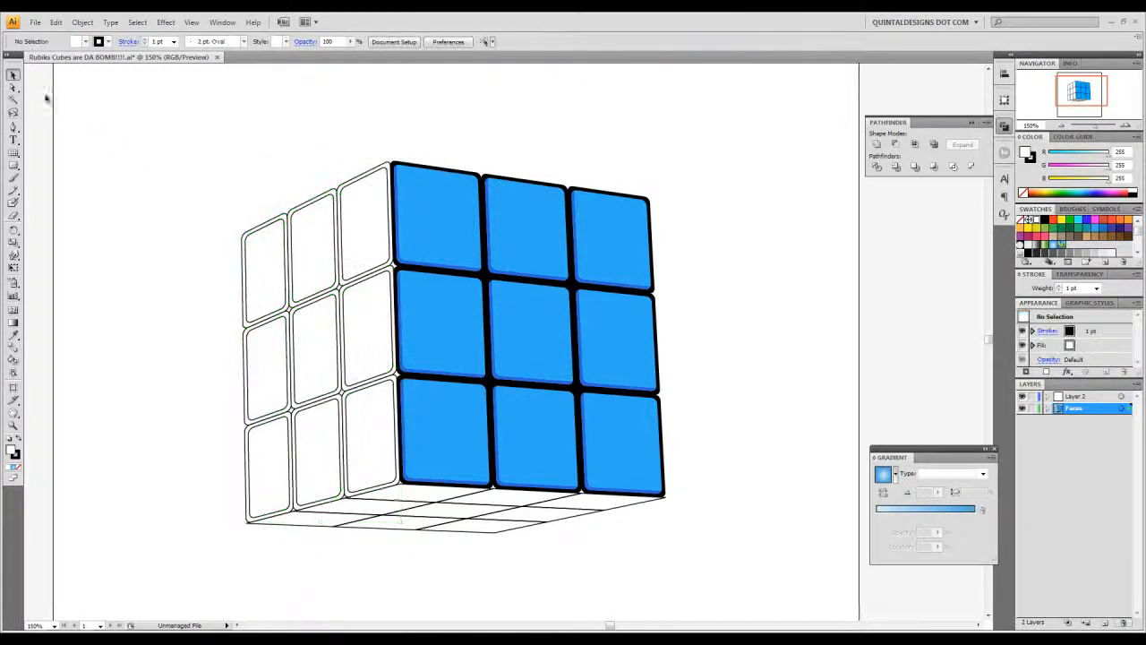
- Select the nine inset squares of the left face, unite them with the Pathfinder, and deselect them
click(256, 256)
shift+click(324, 243)
shift+click(370, 226)
shift+click(366, 323)
shift+click(319, 343)
shift+click(276, 356)
shift+click(260, 450)
shift+click(304, 438)
shift+click(367, 420)
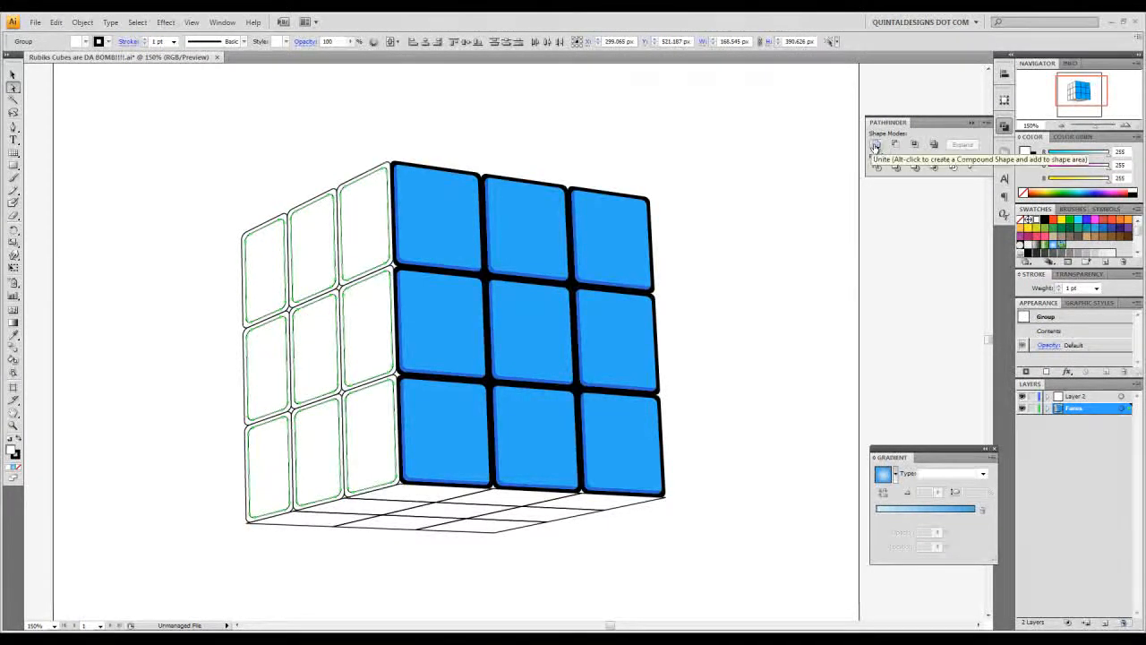
click(877, 147)
click(13, 74)
key(Delete)
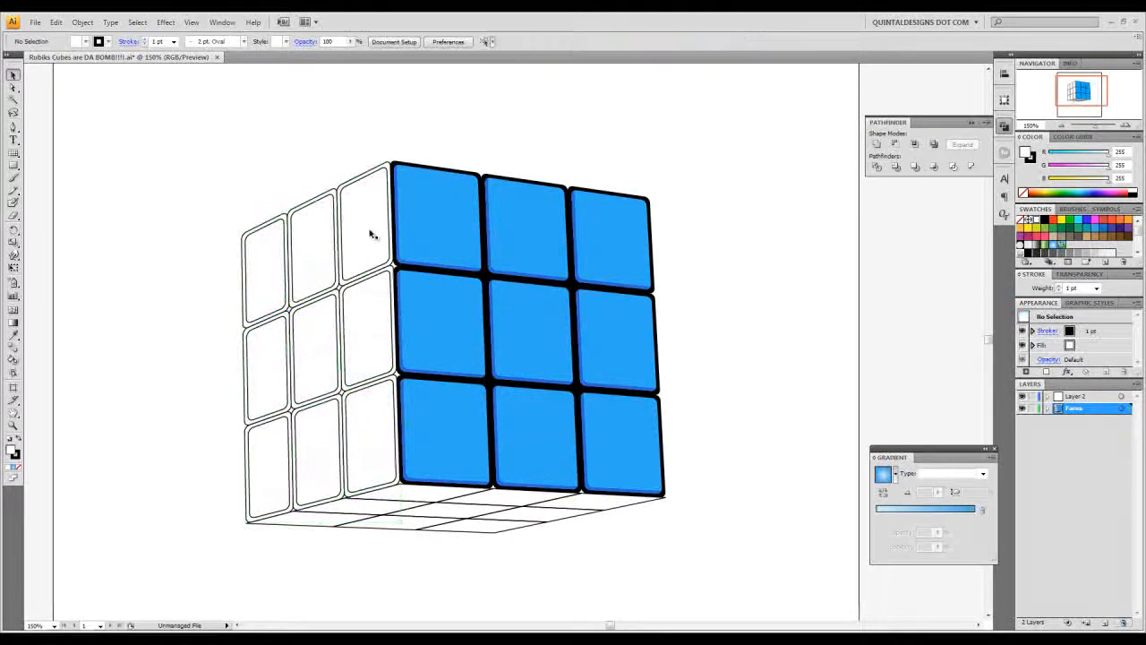
- Select the nine outer squares of the left face and unite them into one backing shape
click(372, 234)
drag(209, 158, 371, 452)
right_click(364, 404)
click(394, 459)
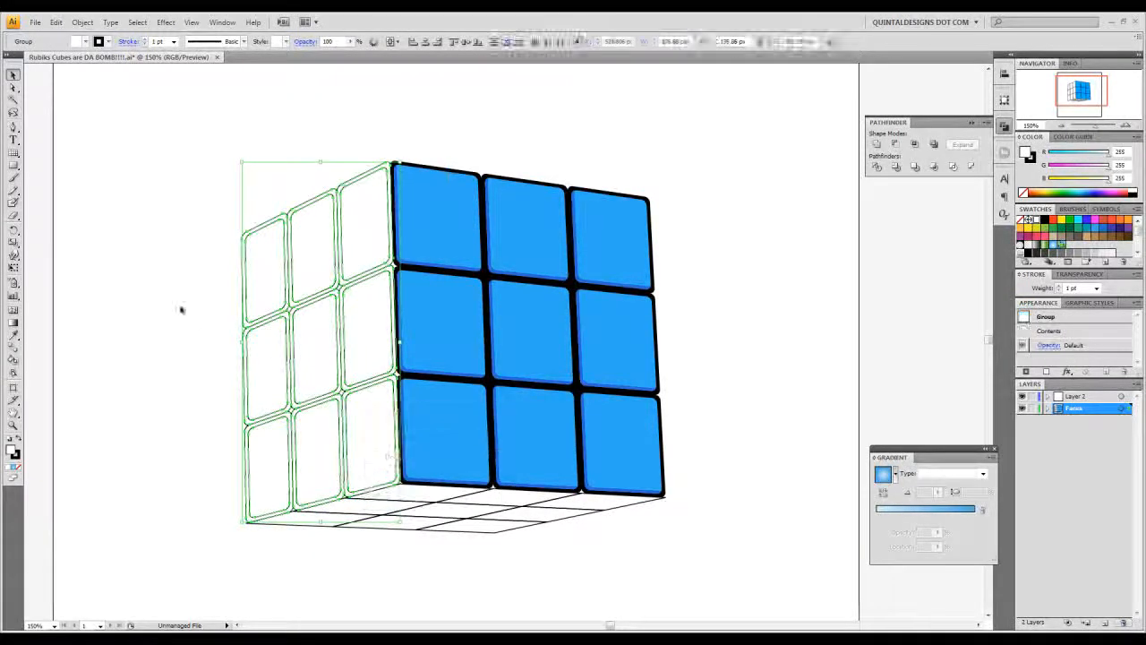
click(191, 317)
drag(186, 164, 366, 440)
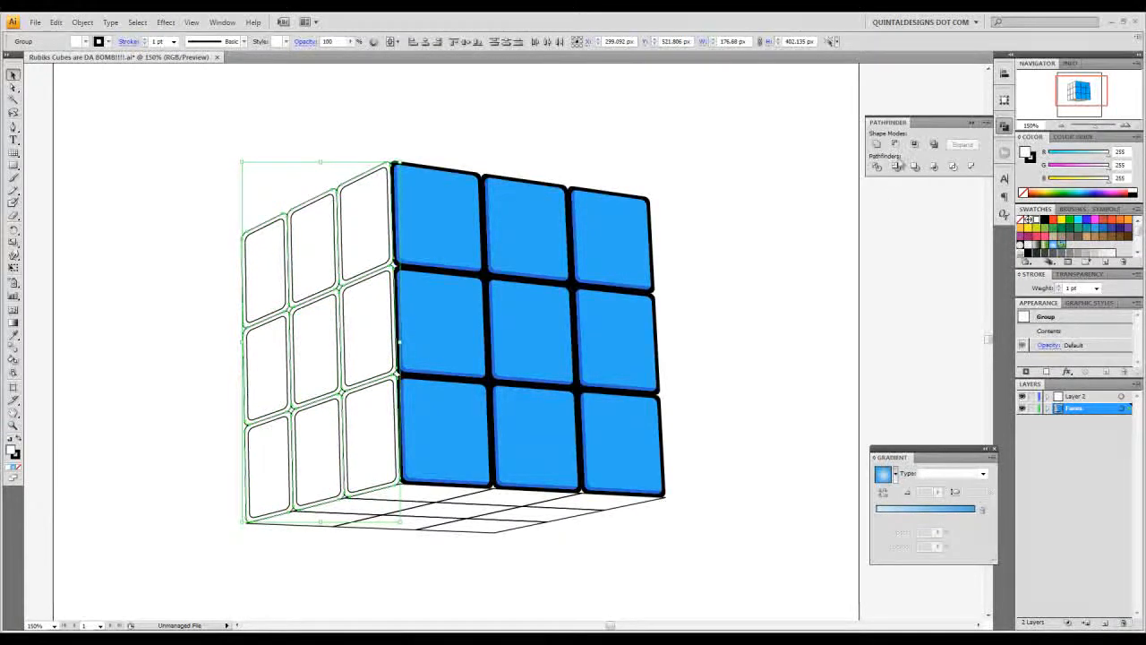
click(878, 144)
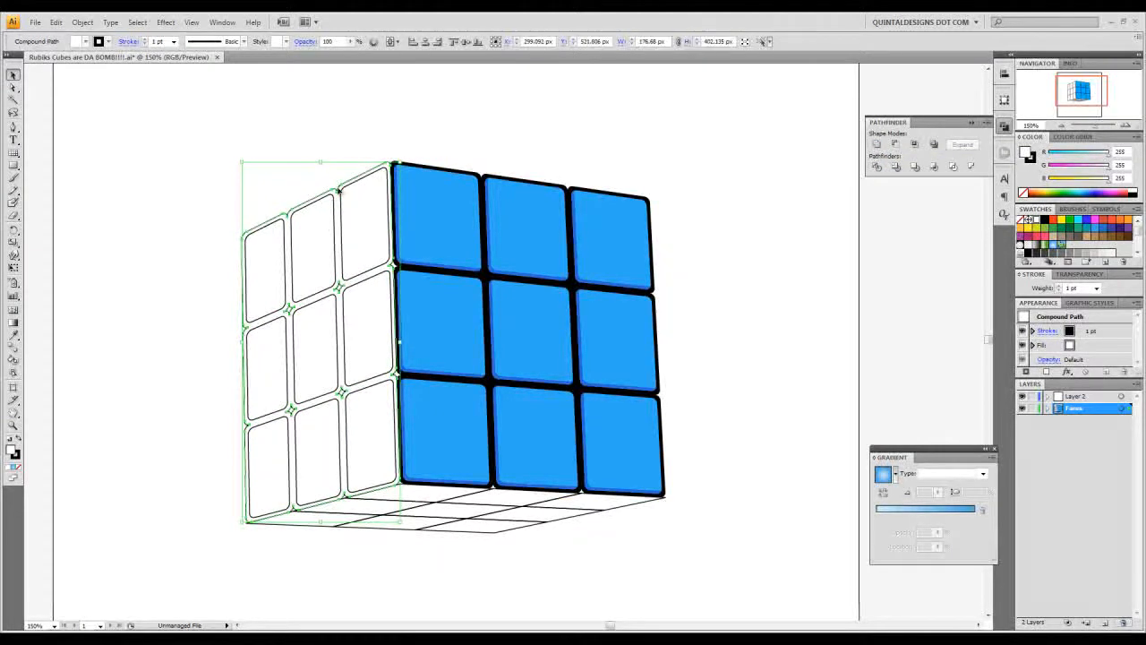
- Give the left face's backing shape a black fill and no stroke, and deselect it
key(shift+x)
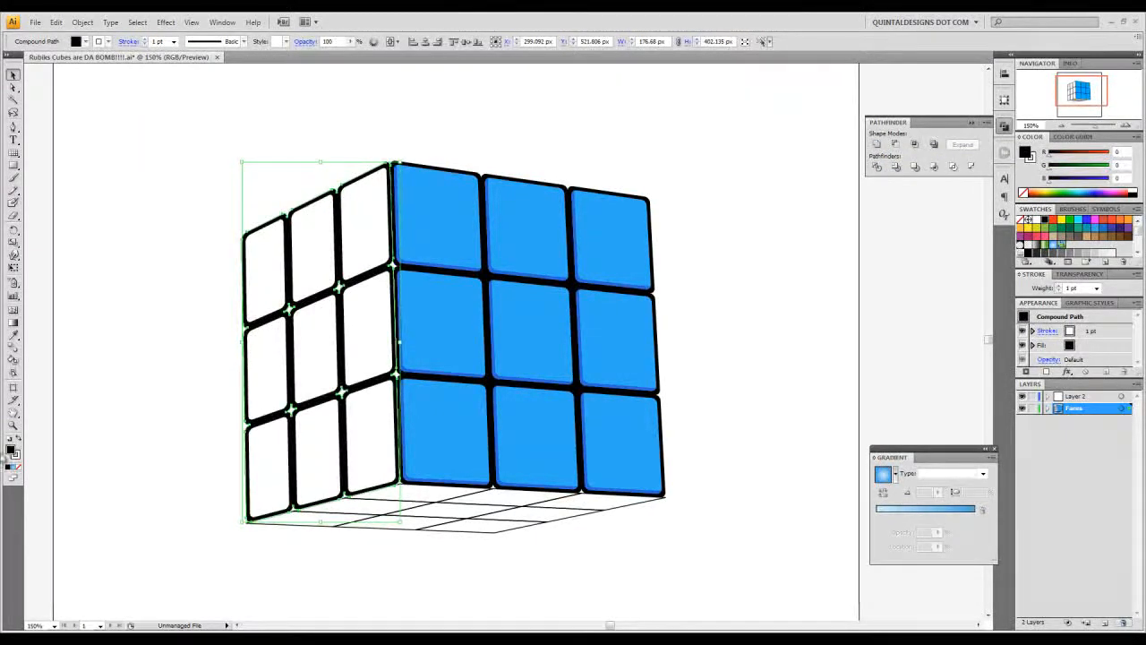
click(16, 457)
click(18, 466)
key(a)
click(250, 225)
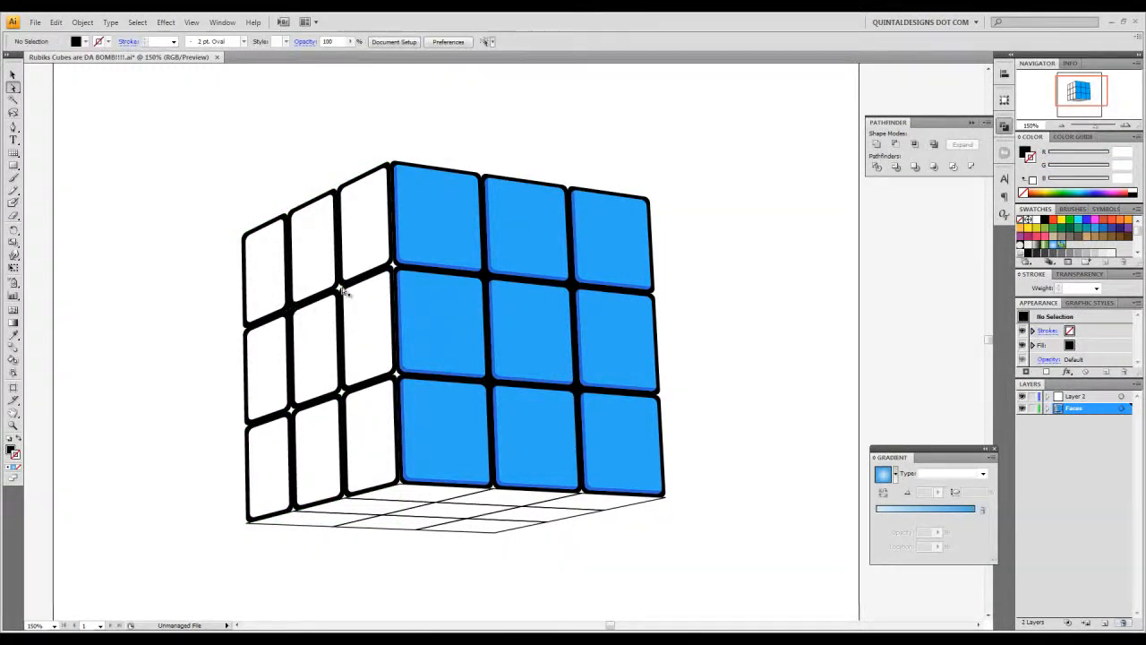
- Fill the left face's rounded tiles with colour F70D0D and remove their stroke
key(v)
click(348, 397)
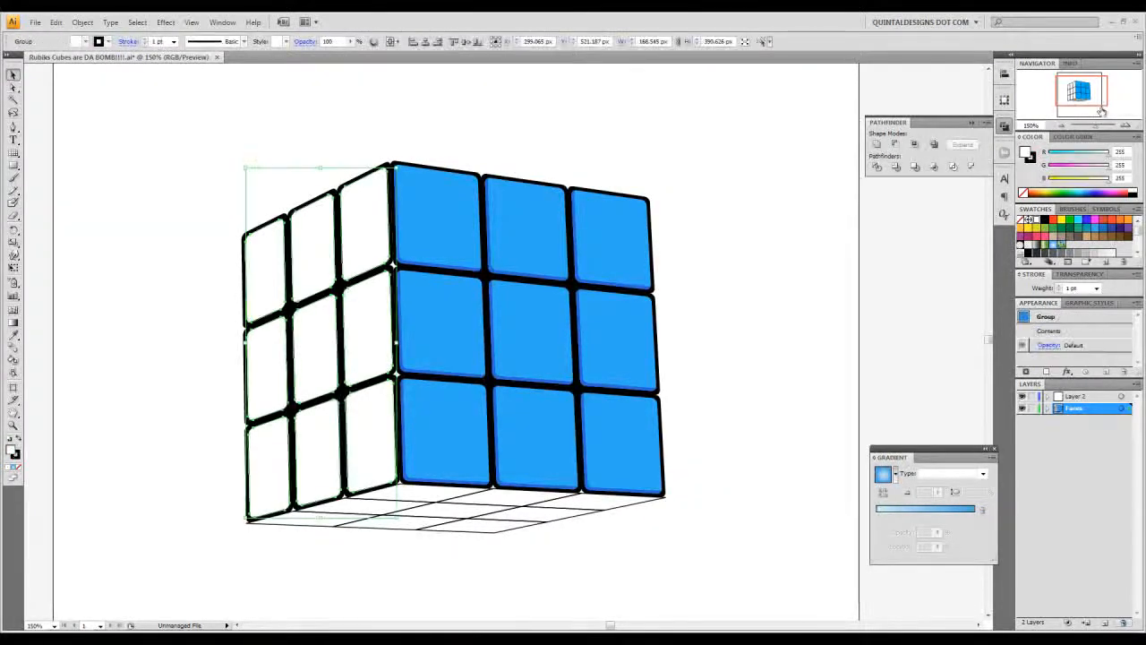
double_click(1027, 154)
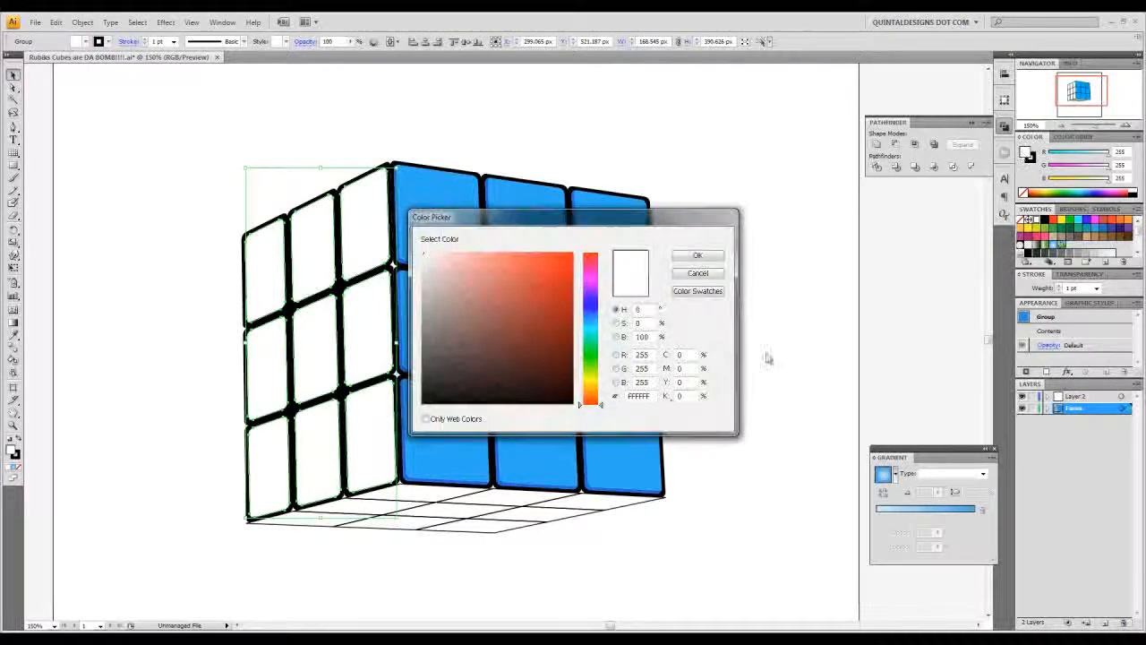
drag(652, 396, 615, 396)
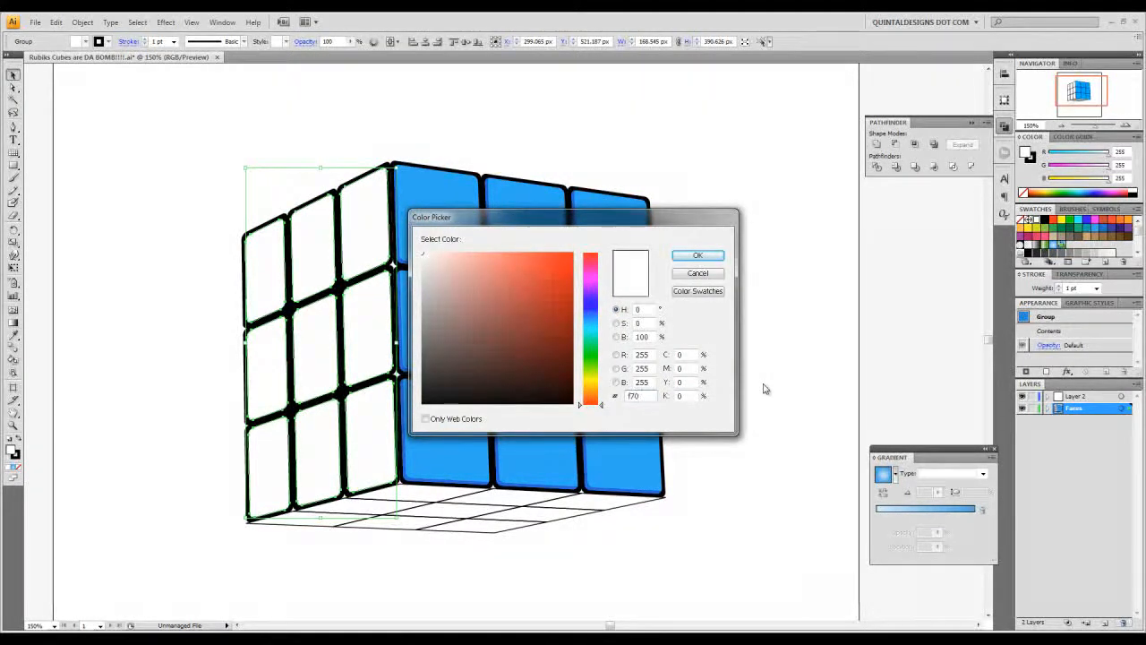
text(f70d0d)
key(Return)
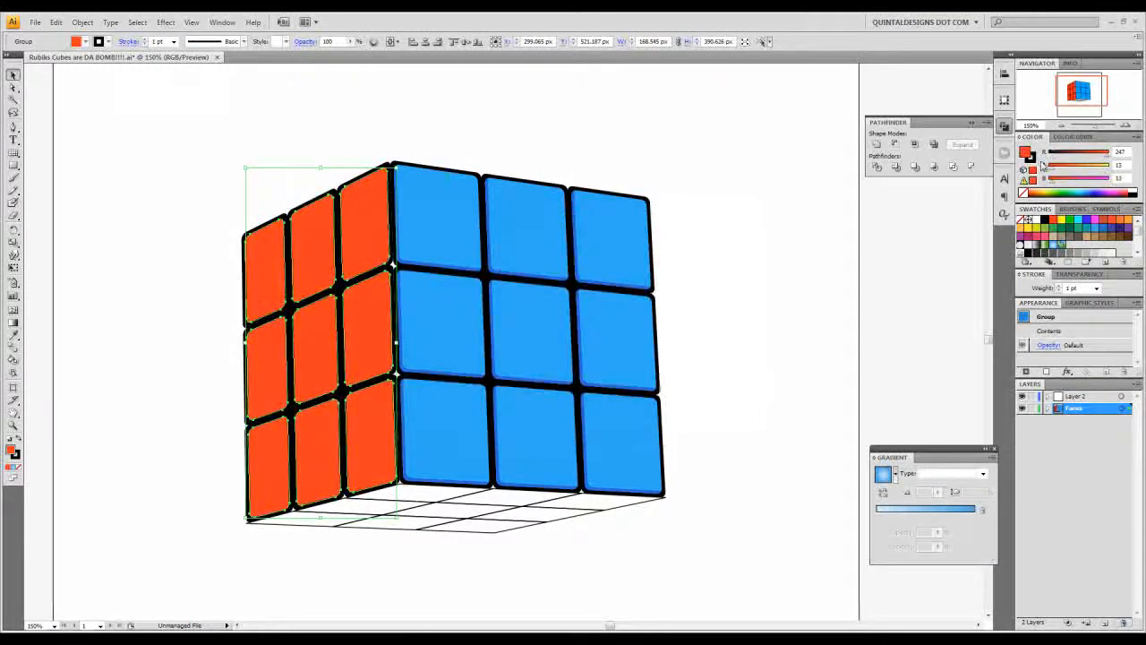
click(1032, 164)
click(1023, 192)
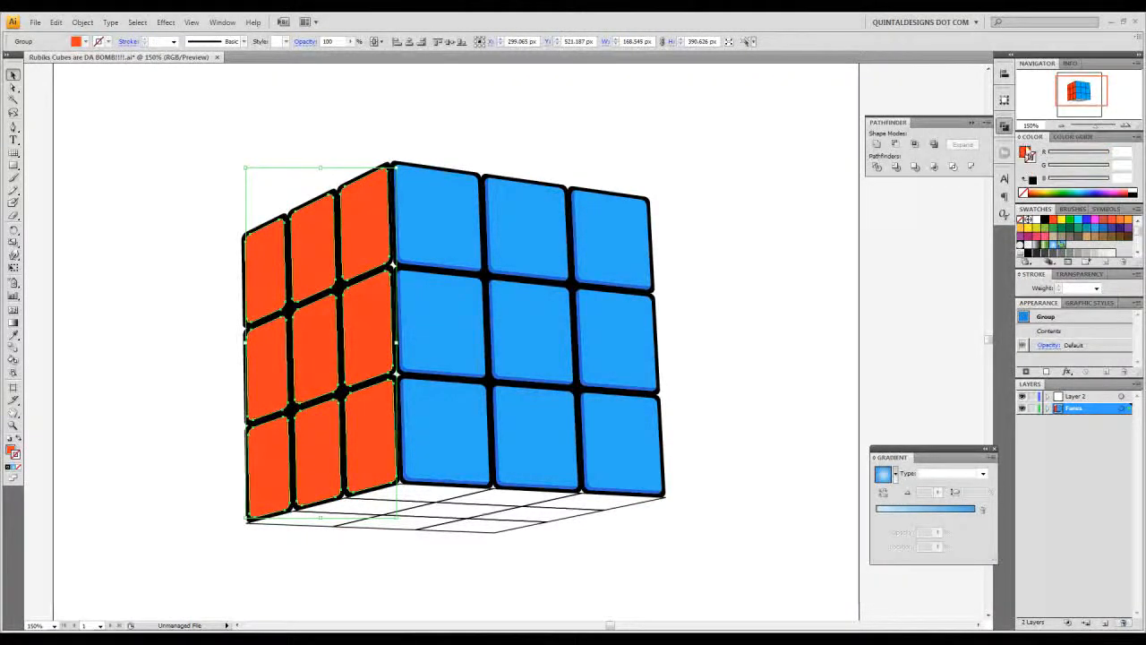
click(1027, 152)
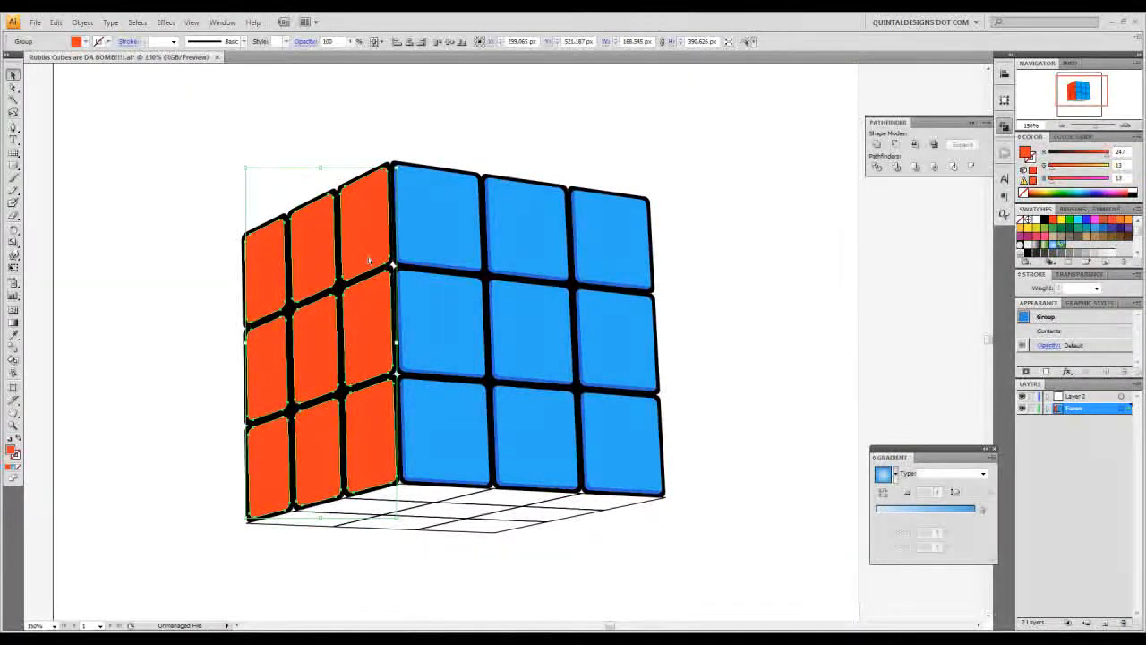
key(ctrl+shift+b)
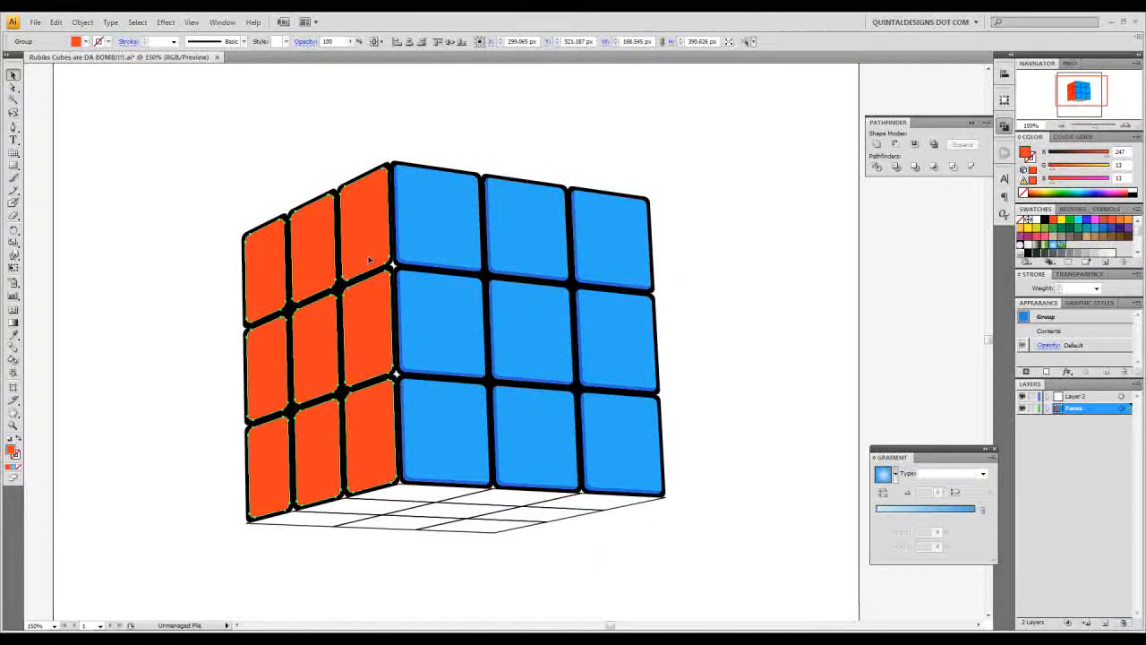
key(ctrl+shift+b)
key(ctrl+shift+b)
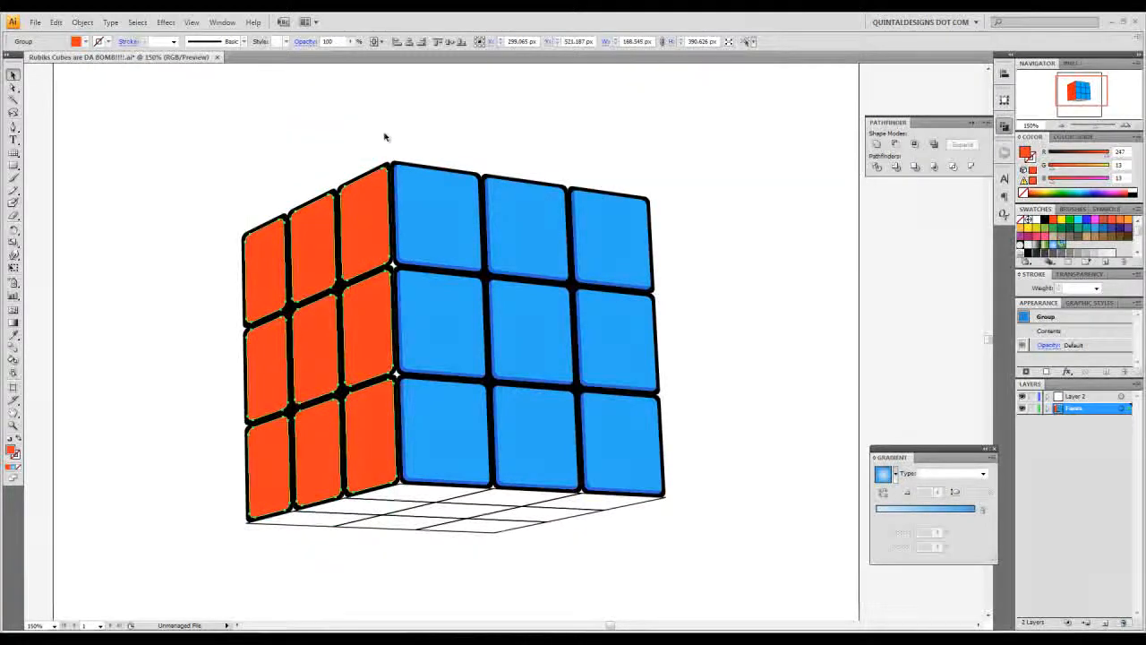
key(ctrl+shift+b)
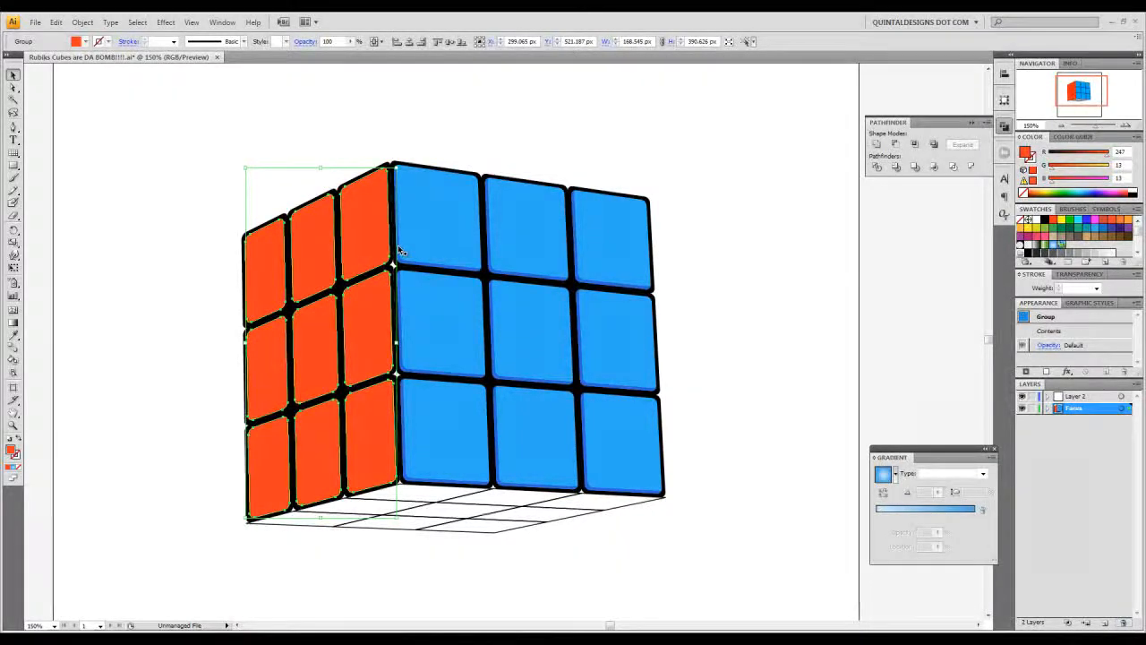
- Create edge-shading shapes on the red tiles by subtracting a copy nudged 3 px left and 2 px up with Minus Front
key(Left)
key(Left)
key(Left)
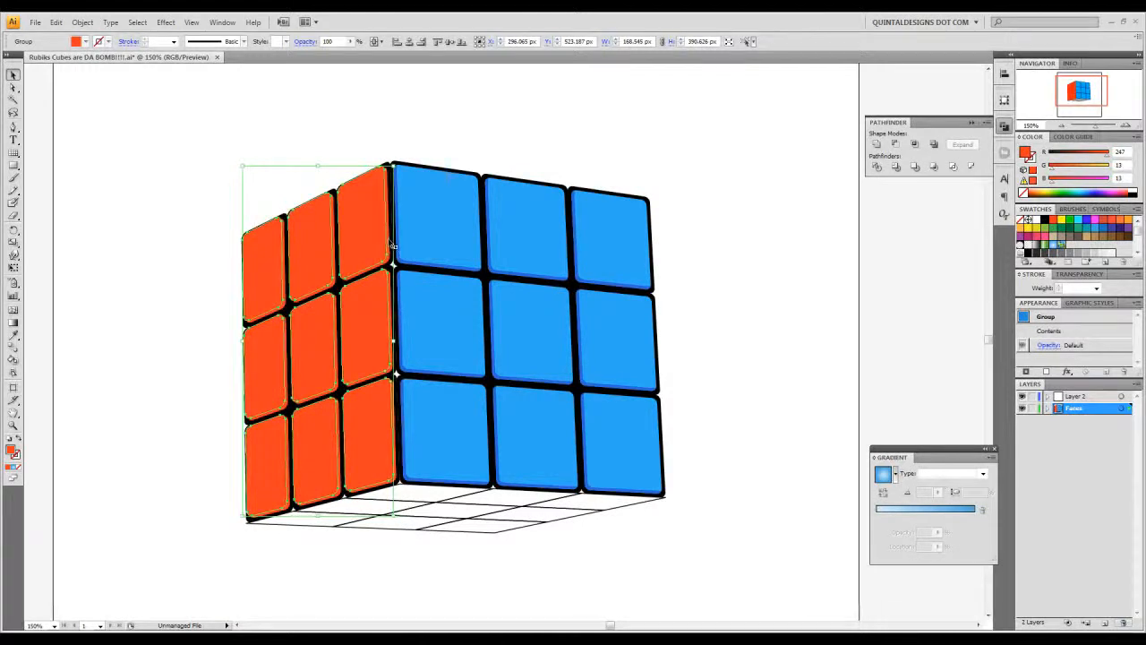
shift+click(397, 245)
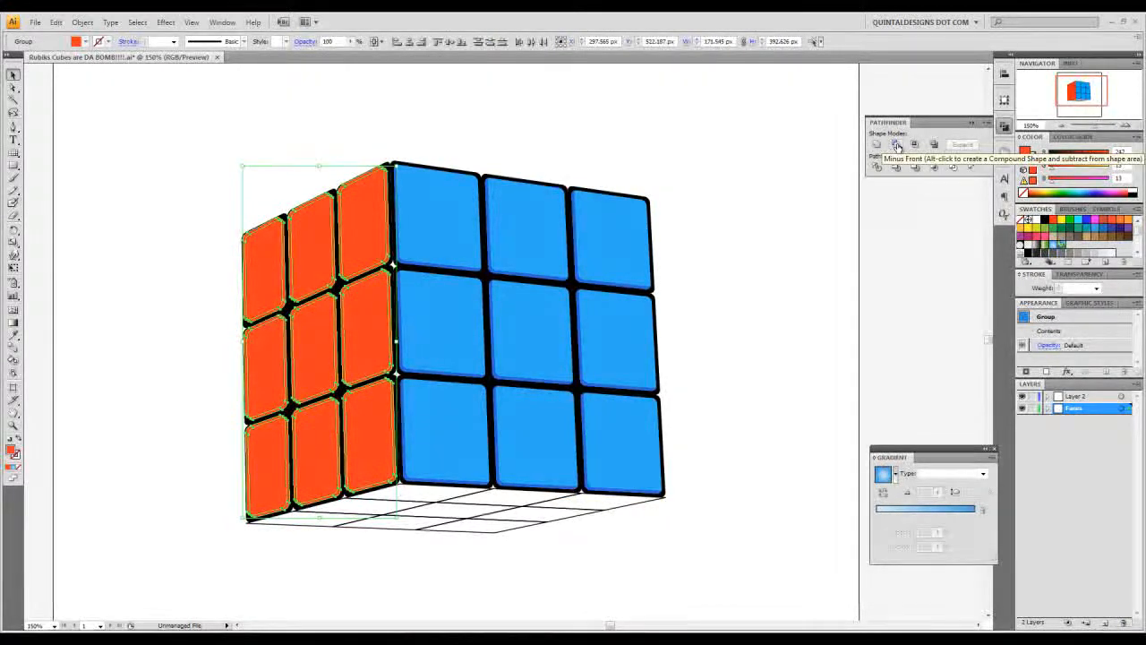
alt+click(898, 146)
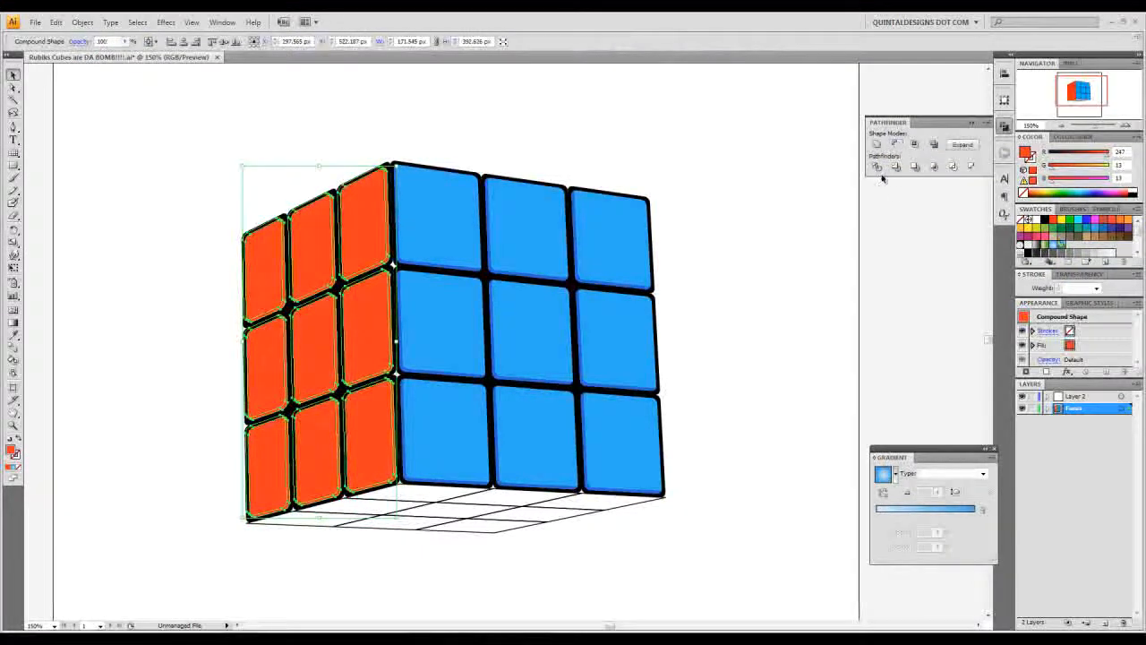
- Darken the red tiles' edge shading to colour C10E0E and deselect it
double_click(1027, 153)
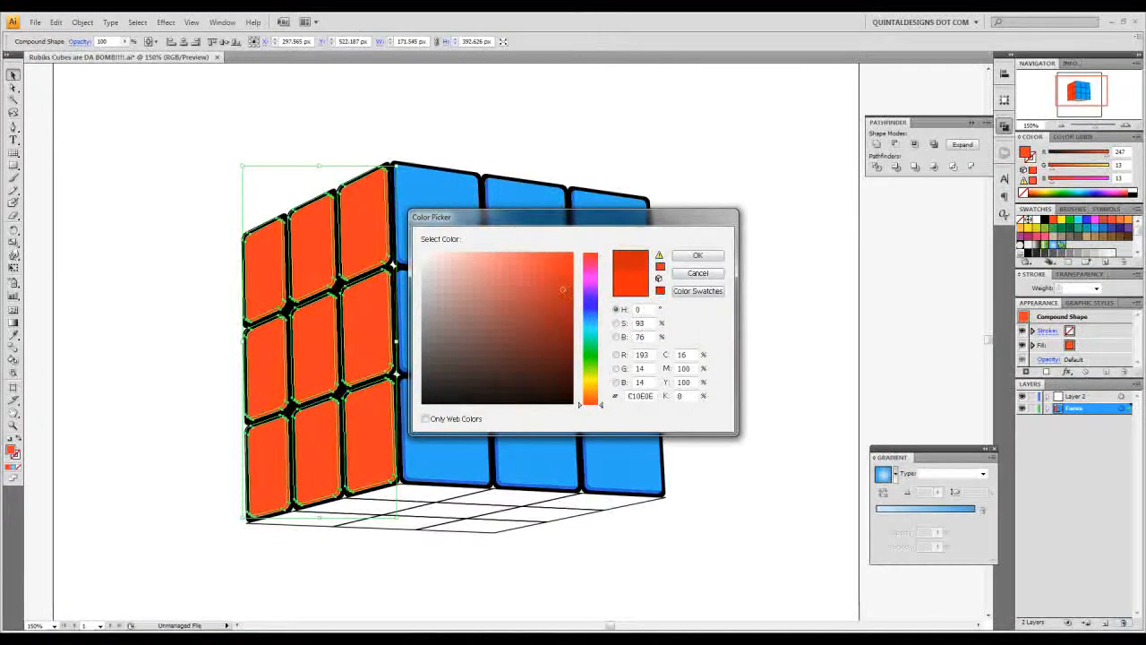
click(698, 256)
click(707, 276)
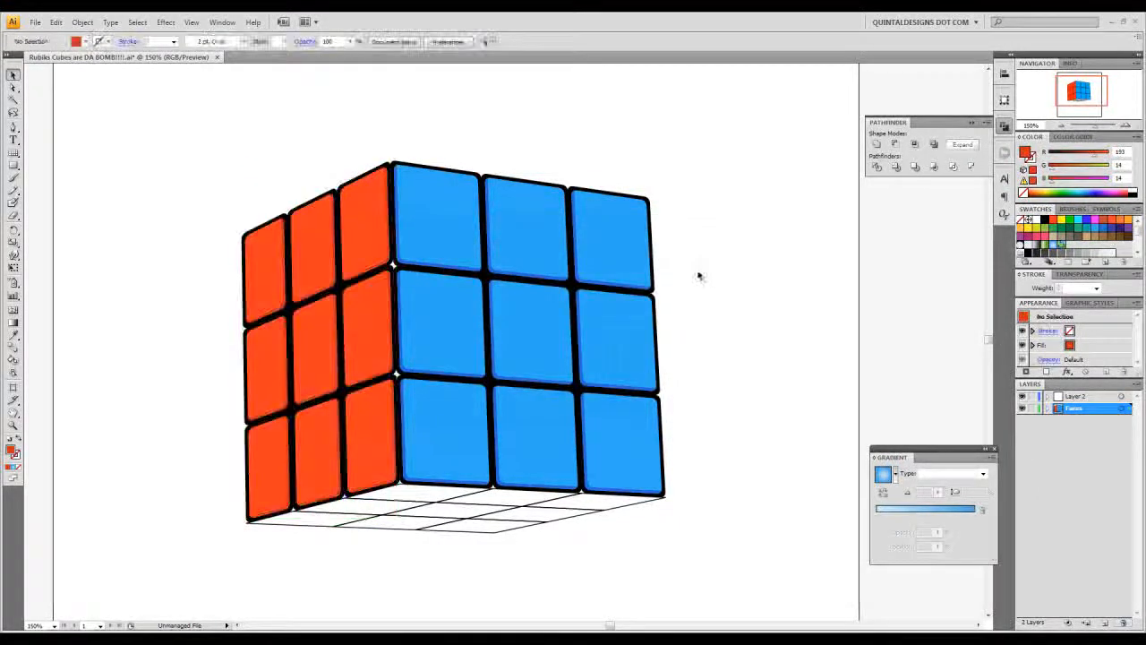
- Lock the finished red and blue faces and select the bottom face's grid
drag(461, 537, 474, 450)
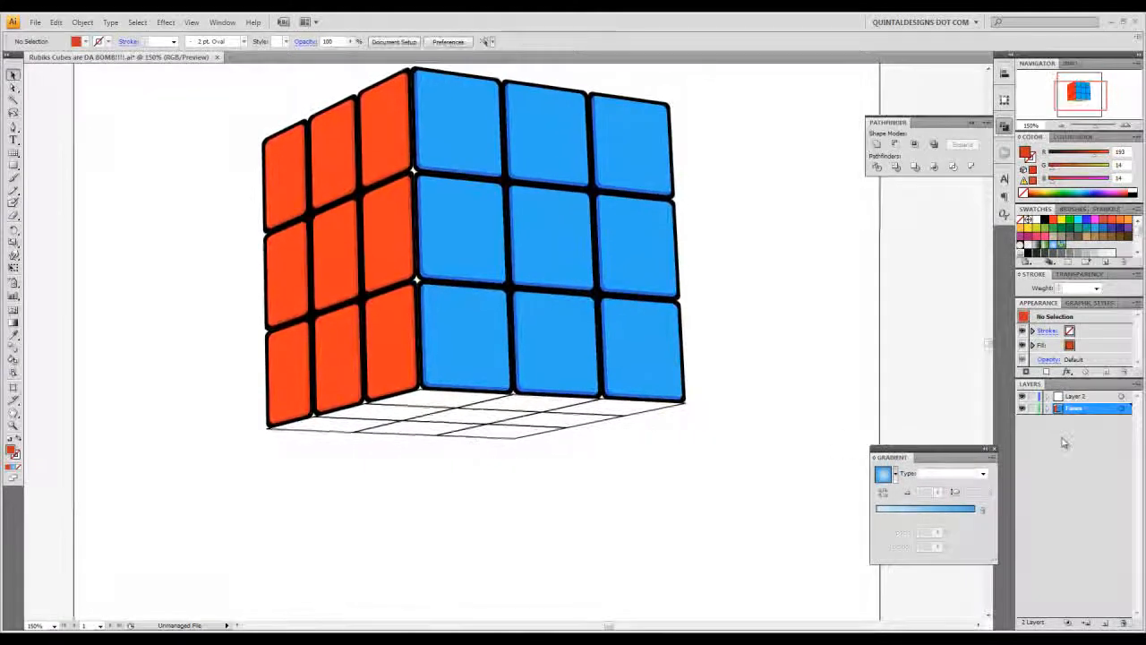
click(539, 434)
click(541, 459)
drag(341, 457, 414, 407)
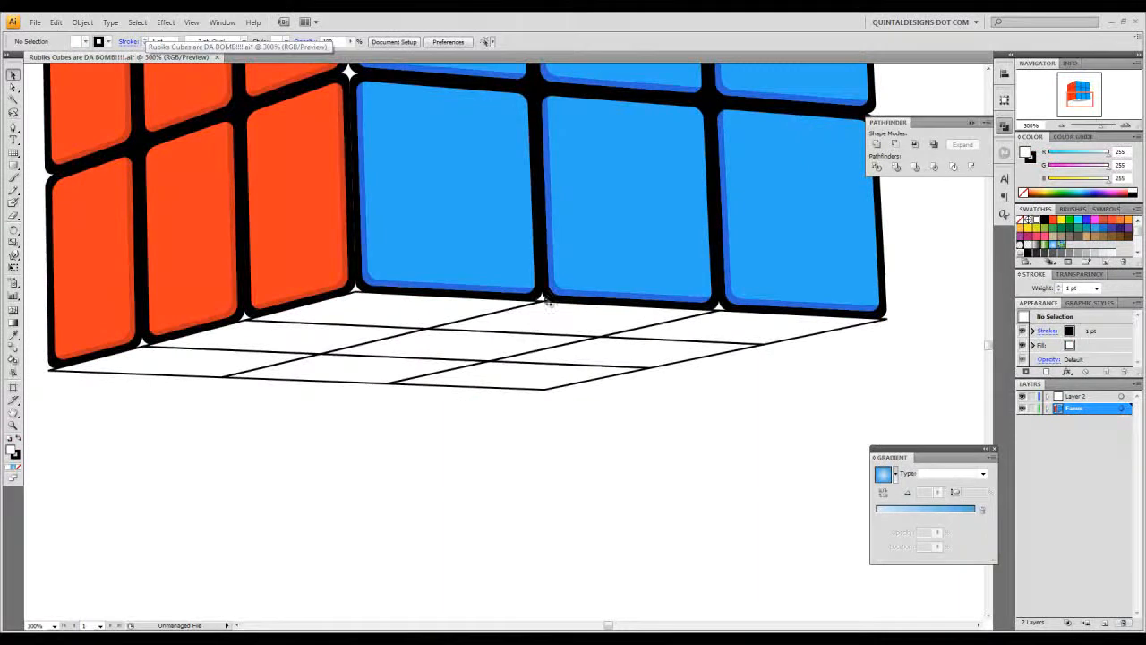
drag(650, 233, 707, 423)
click(1065, 126)
click(1065, 126)
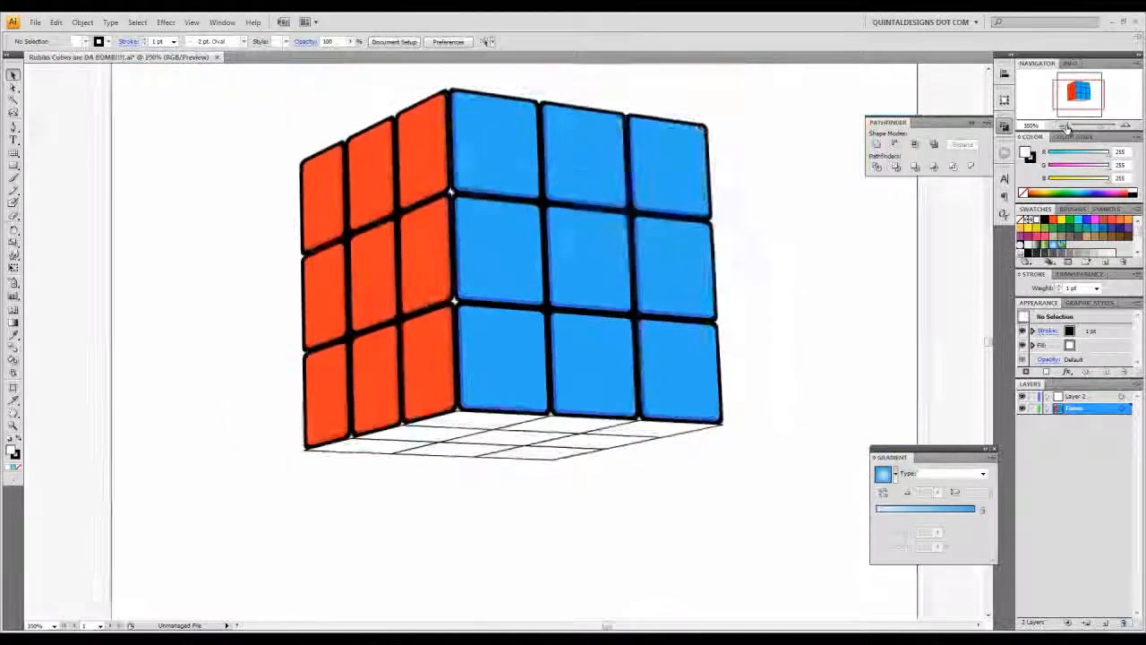
key(ctrl+a)
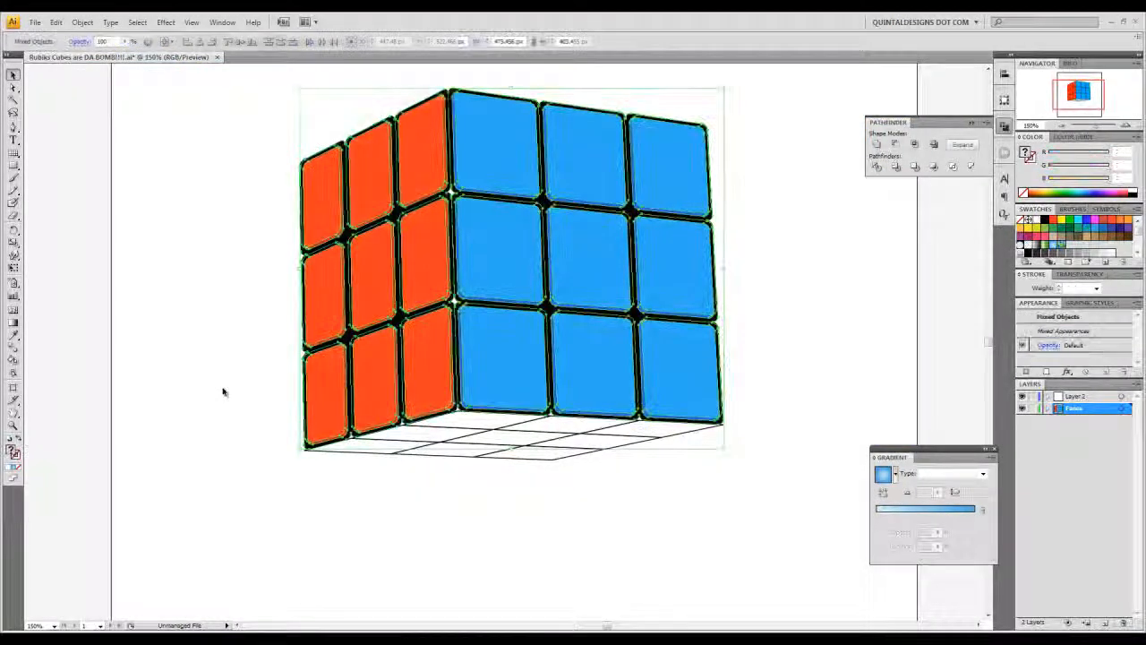
drag(252, 260, 737, 567)
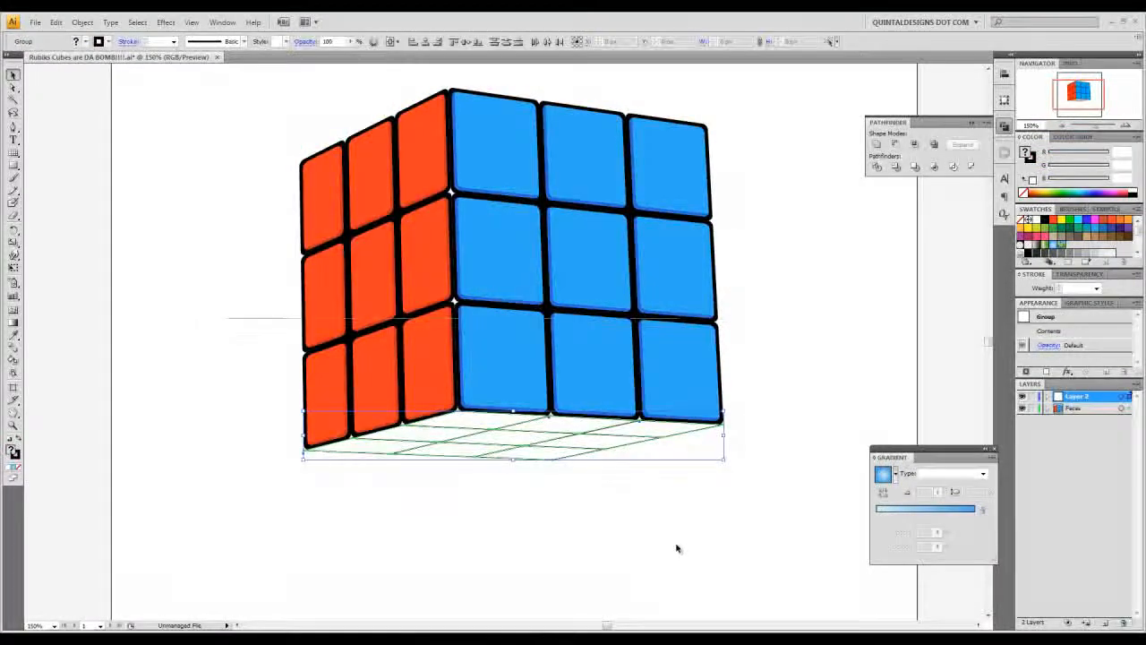
- Create inset copies of the bottom face's nine squares with Offset Path at -2 px and miter joins, and unite the copies
key(ctrl+equal)
key(ctrl+equal)
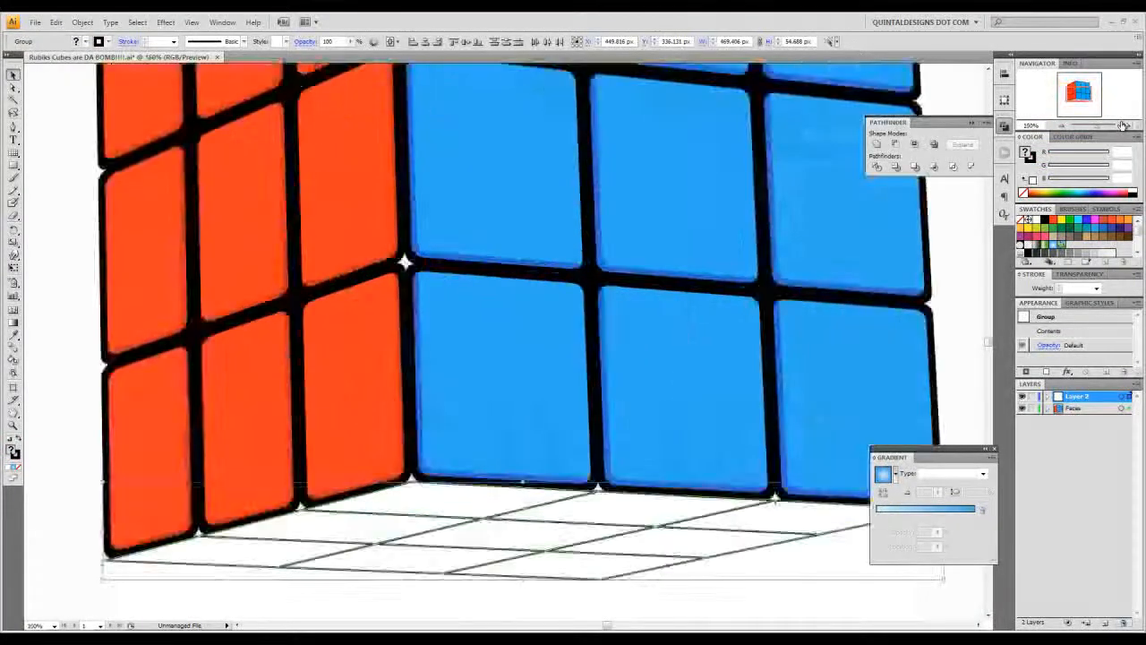
drag(519, 443, 486, 315)
click(727, 381)
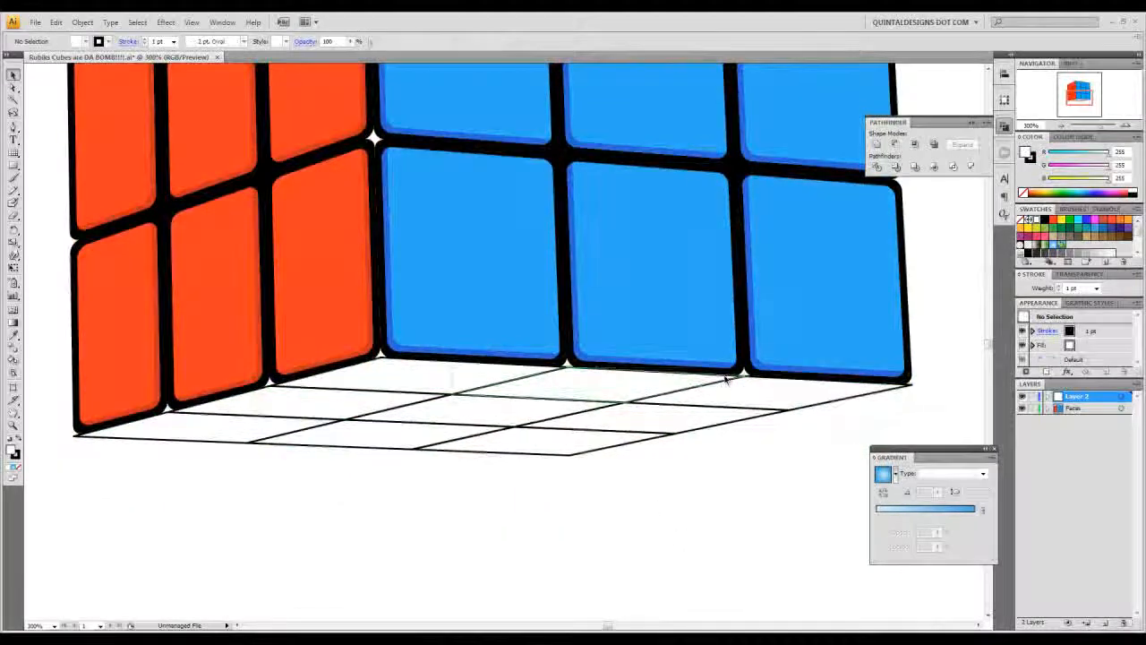
shift+click(387, 378)
shift+click(350, 401)
shift+click(269, 425)
shift+click(350, 437)
shift+click(464, 426)
shift+click(582, 436)
shift+click(614, 435)
shift+click(728, 390)
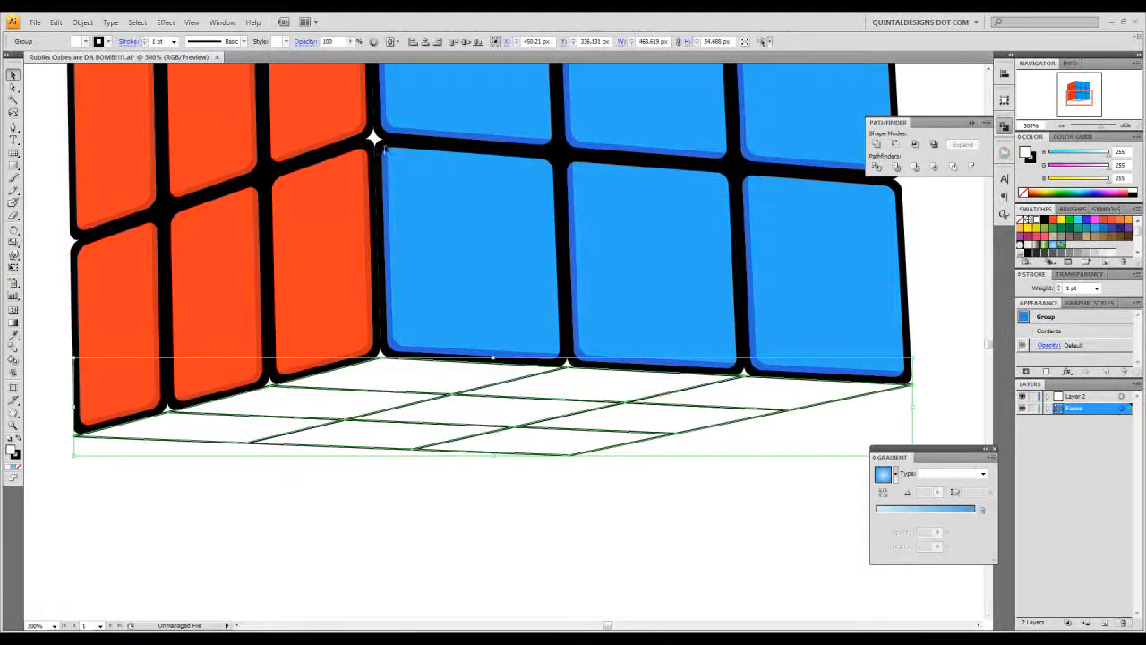
click(88, 22)
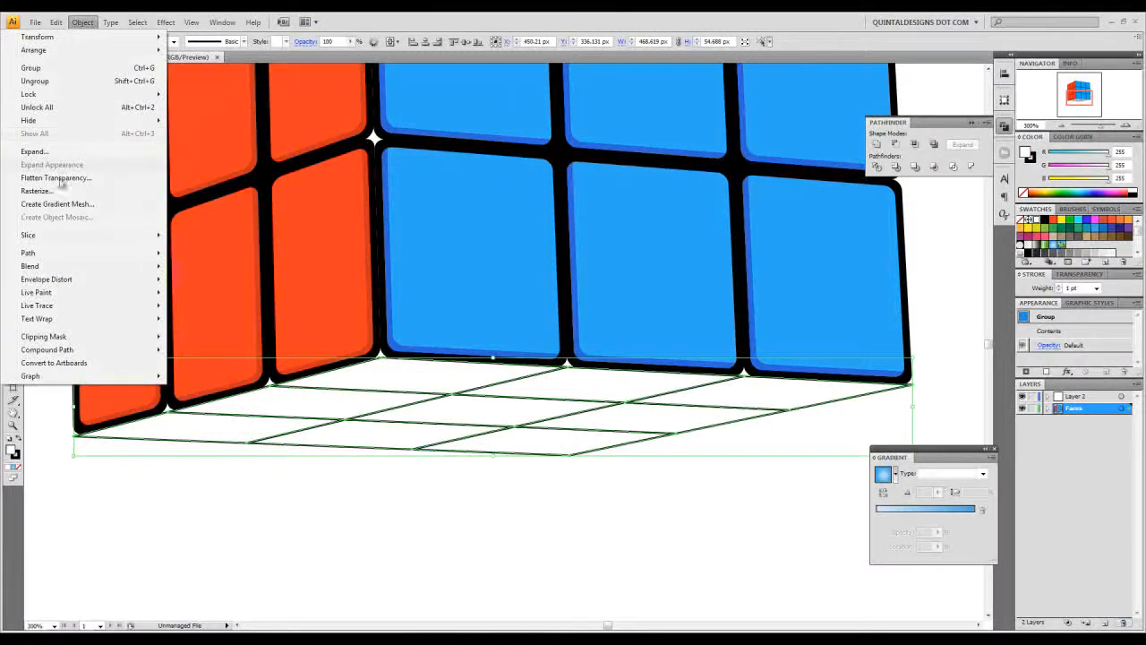
mouse_move(80, 253)
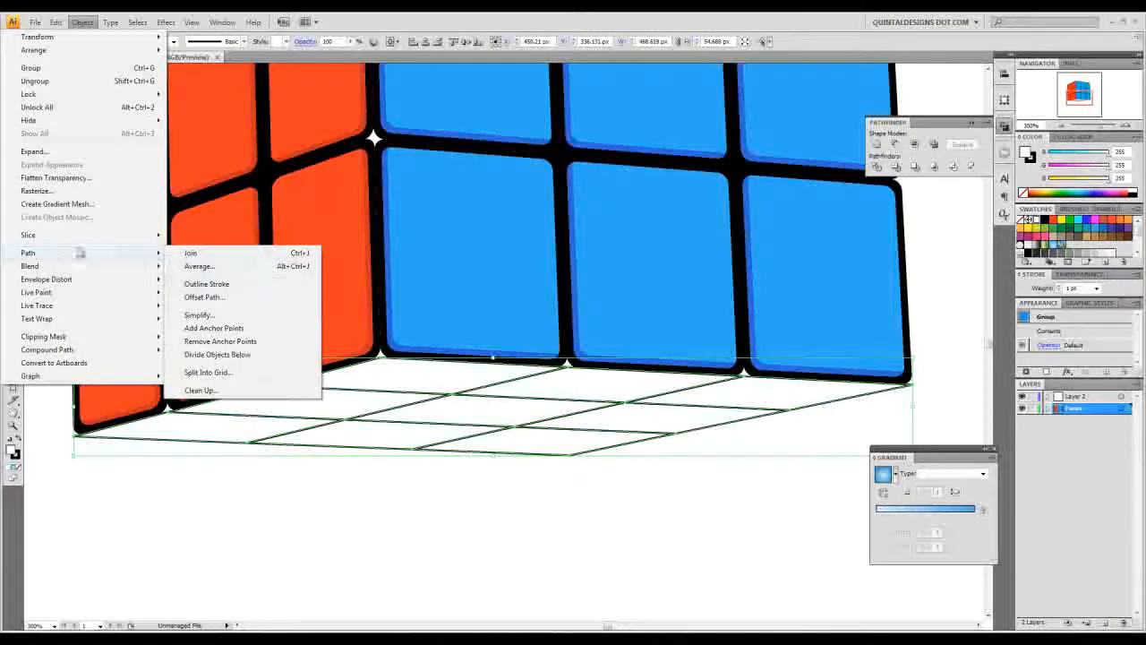
click(267, 298)
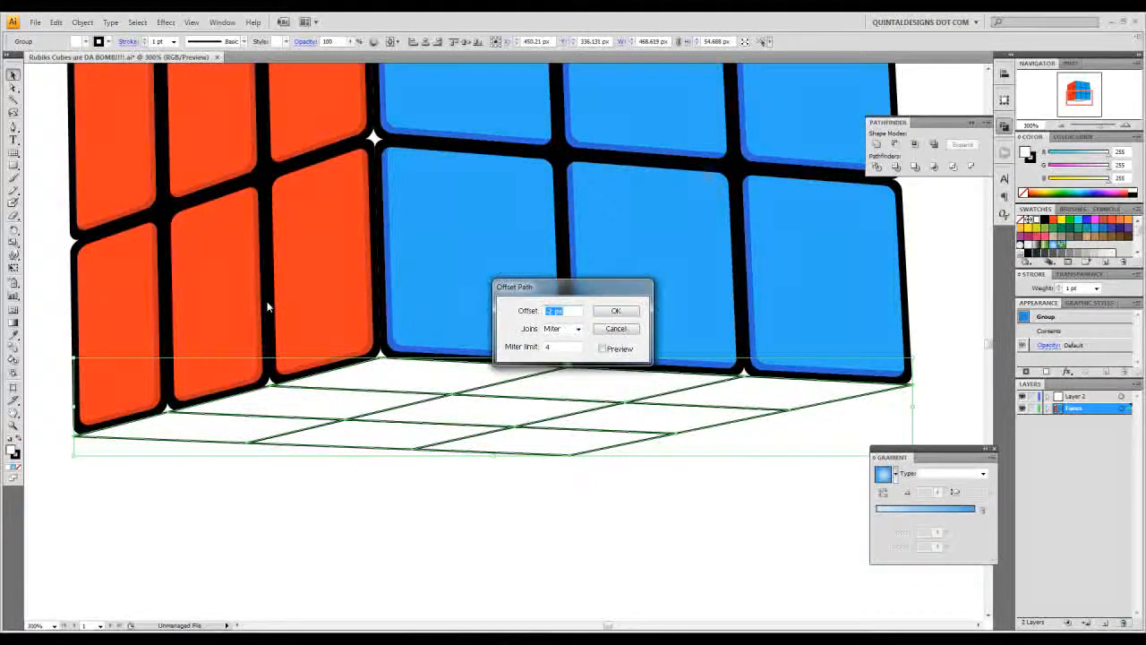
key(Return)
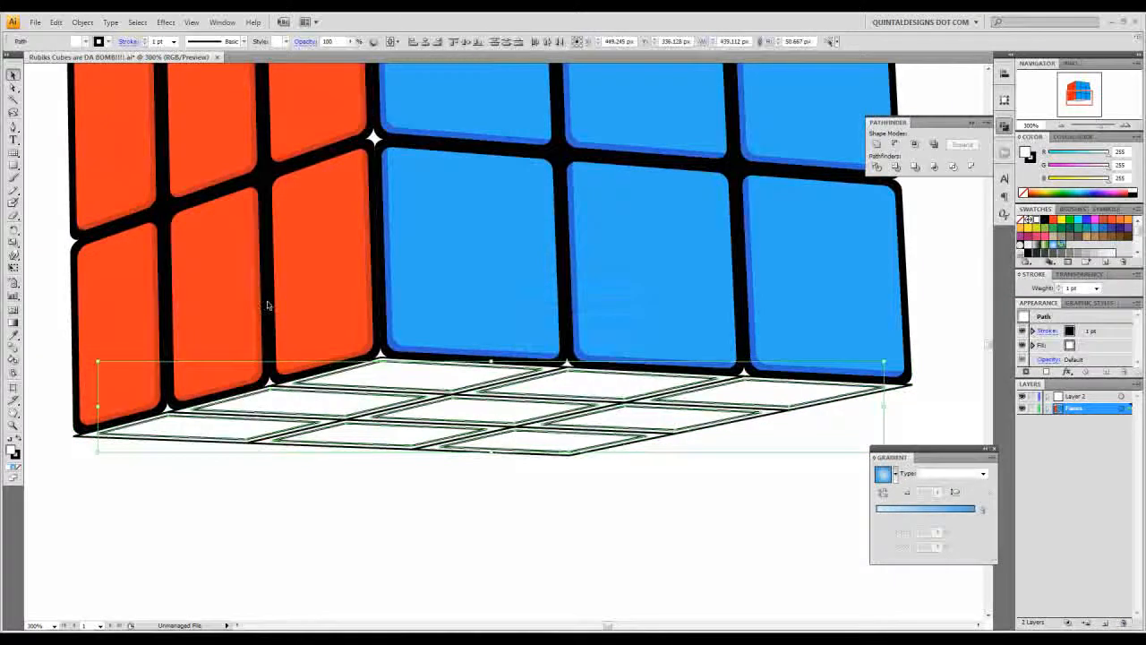
click(877, 146)
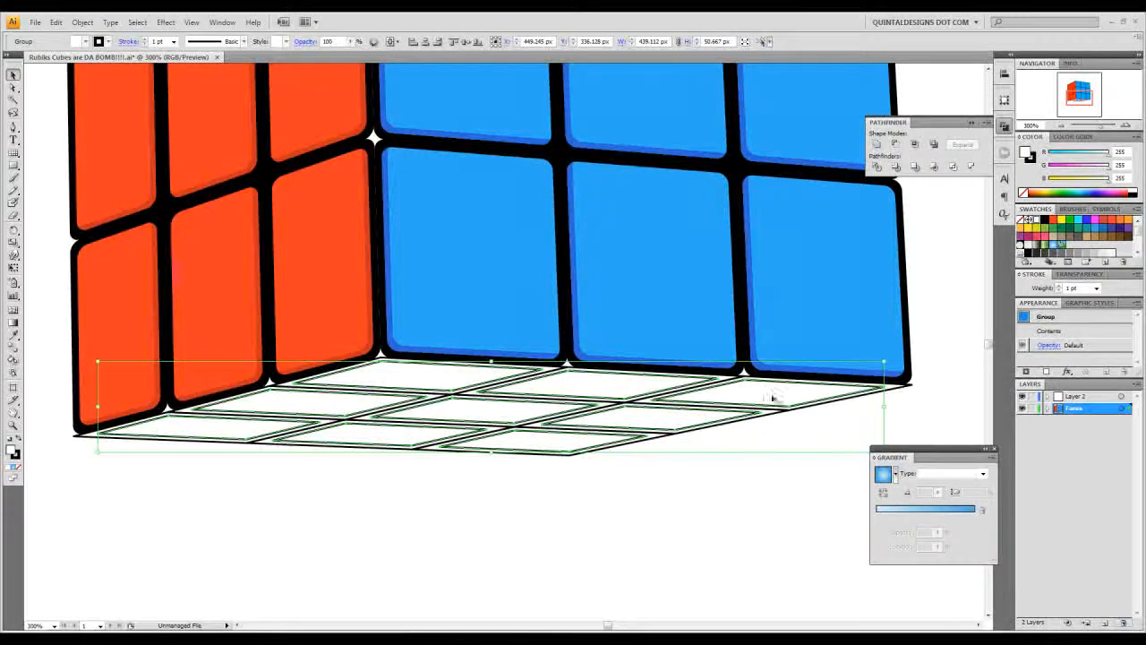
- Round the corners of the bottom face's squares and inset copies with a 4 px radius and expand their appearance
drag(735, 491, 471, 387)
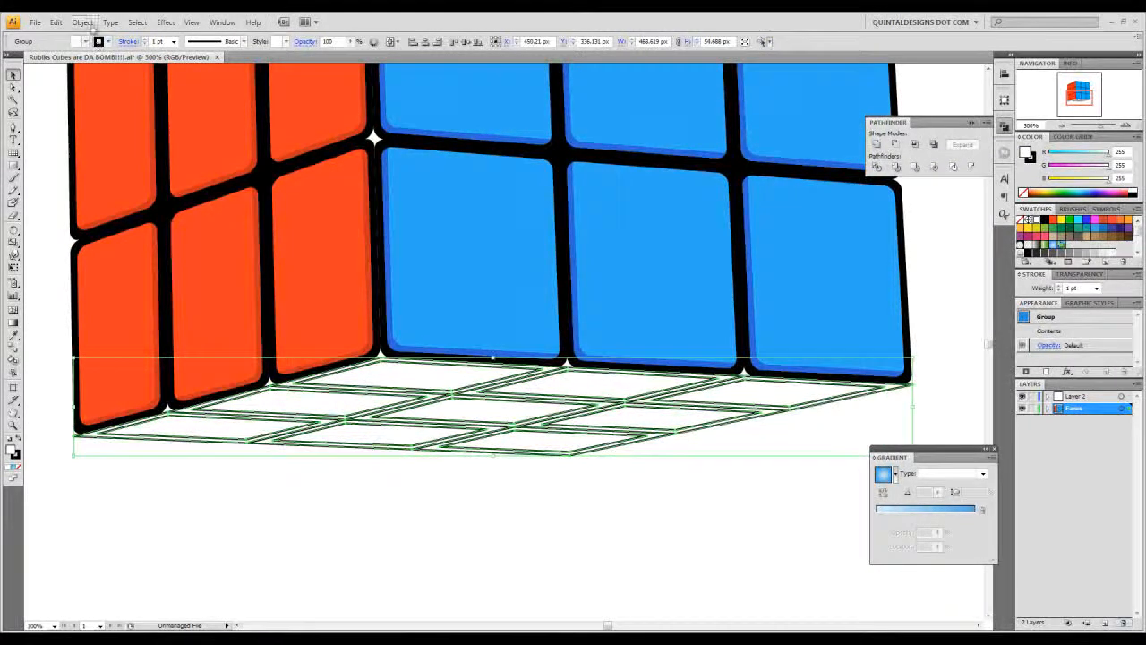
click(165, 21)
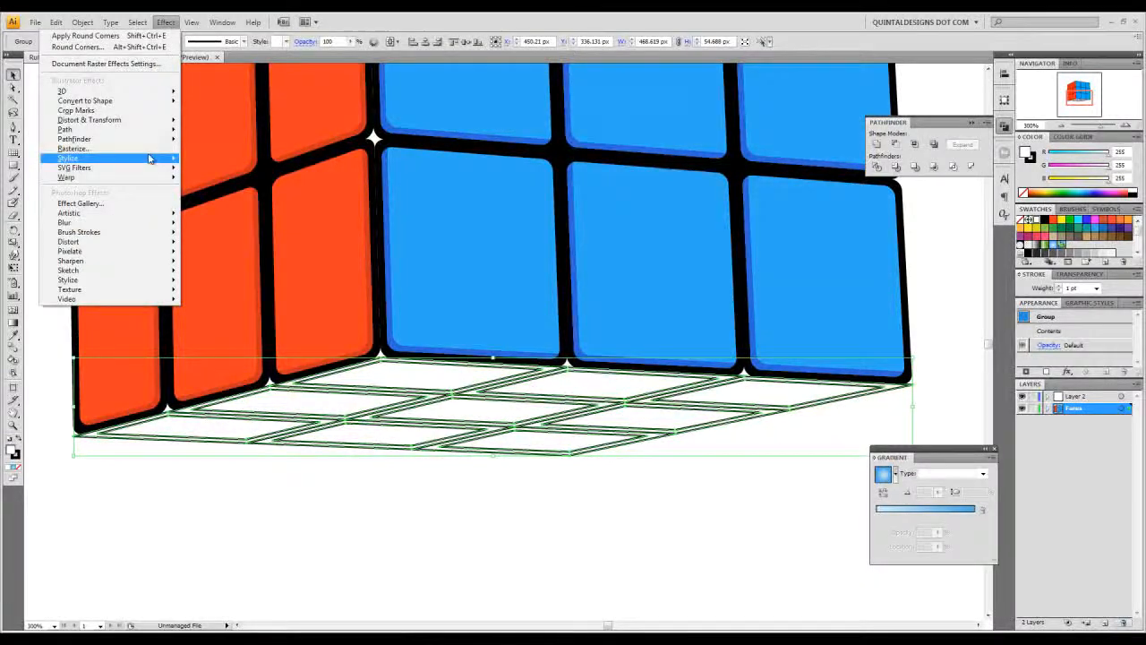
mouse_move(150, 159)
click(233, 225)
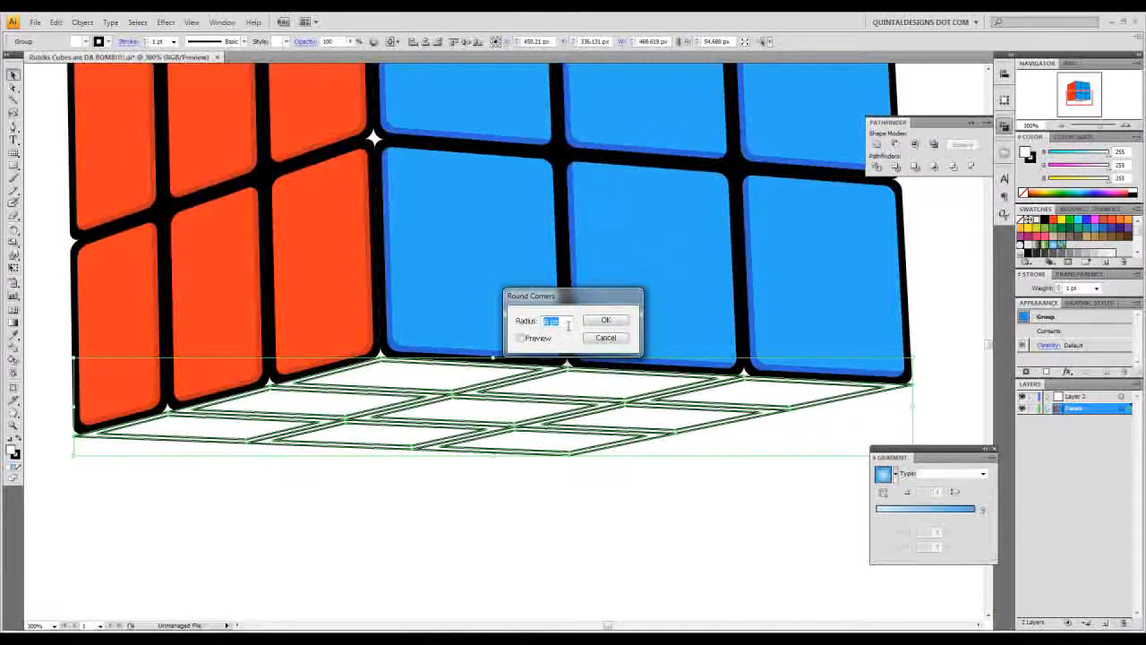
text(4)
click(530, 339)
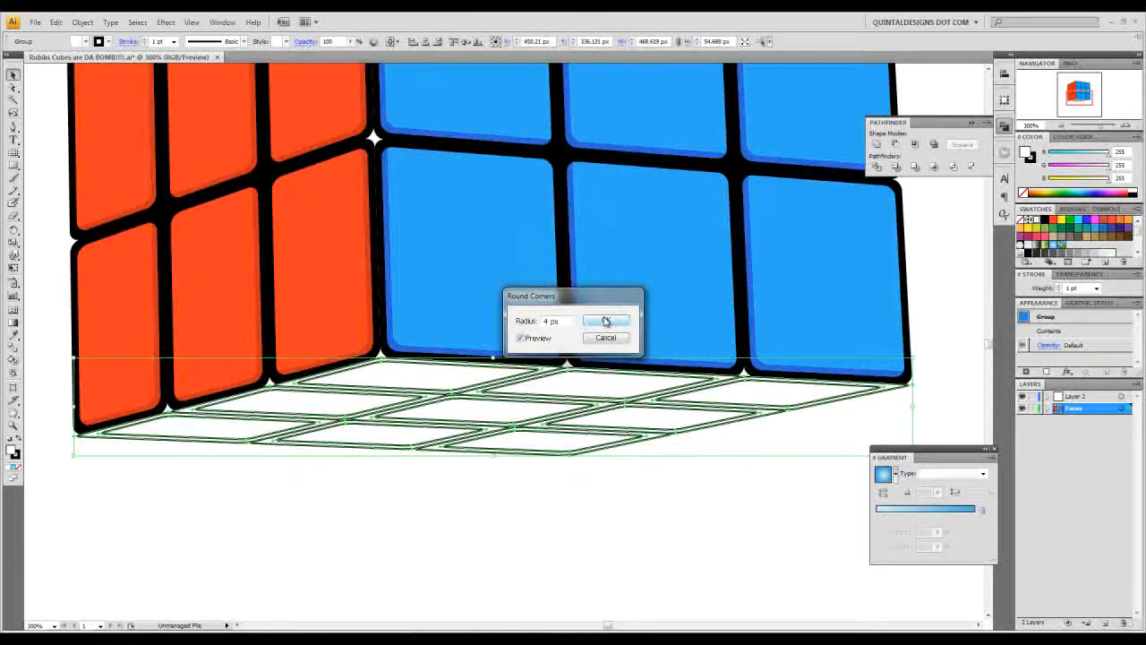
click(605, 320)
click(83, 22)
click(81, 164)
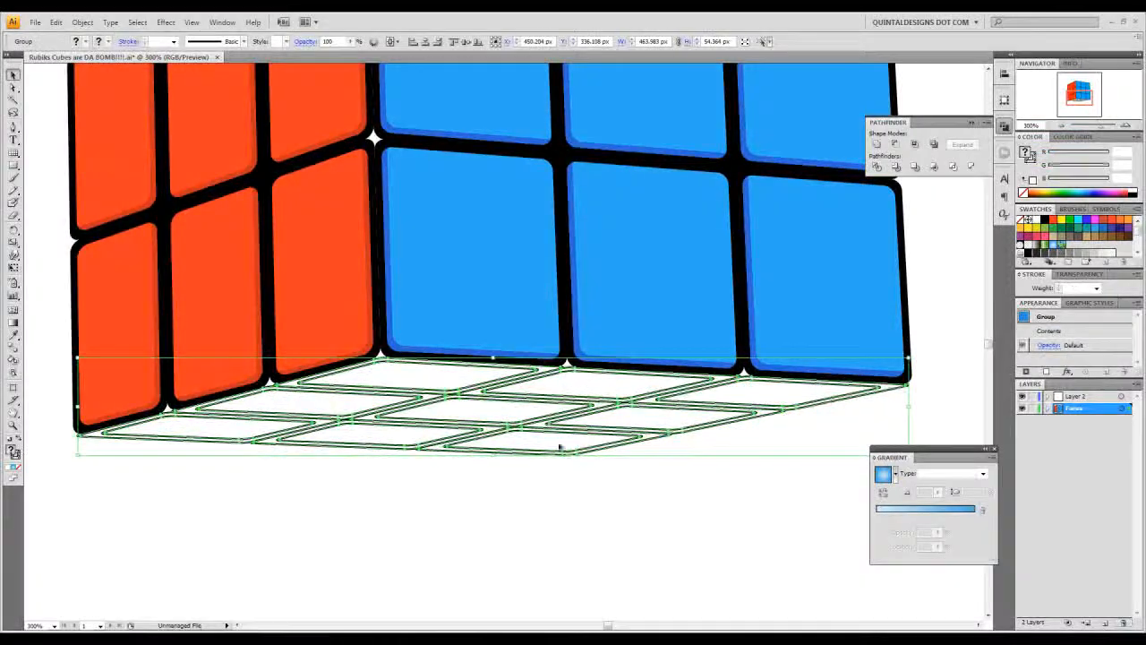
- Ungroup the bottom face's expanded shapes twice and deselect them
right_click(629, 409)
click(658, 456)
right_click(644, 412)
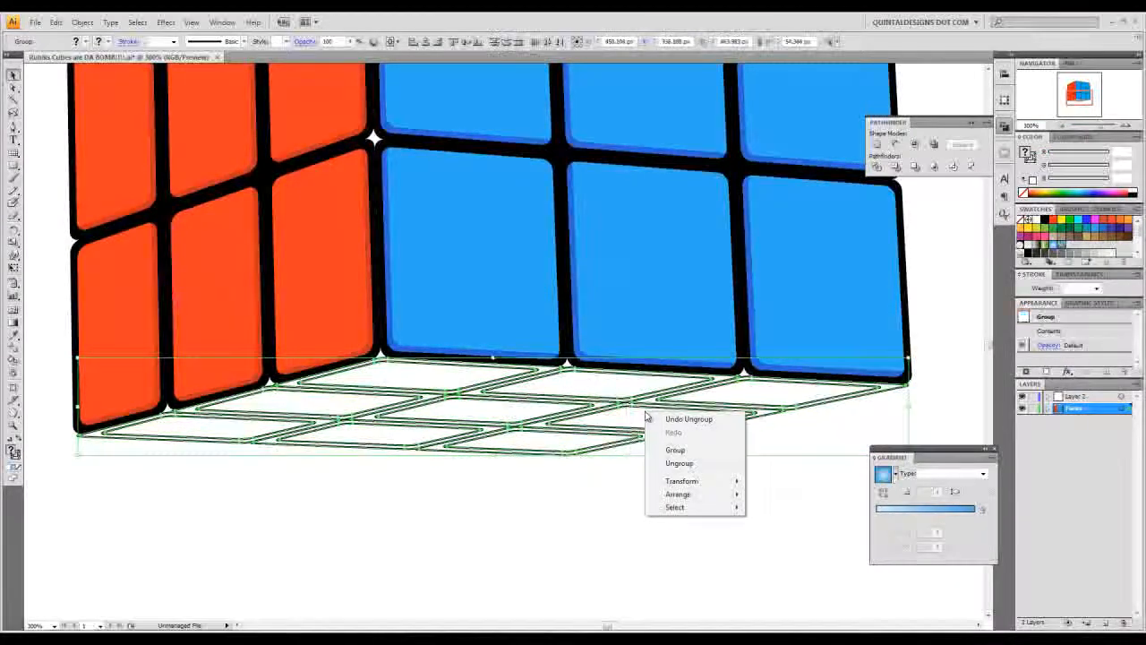
click(677, 463)
click(699, 487)
- Select the bottom face's nine rounded inset tiles and unite them into one group
click(699, 415)
shift+click(679, 419)
shift+click(533, 442)
shift+click(419, 436)
shift+click(481, 412)
shift+click(558, 392)
shift+click(464, 383)
shift+click(292, 409)
shift+click(195, 431)
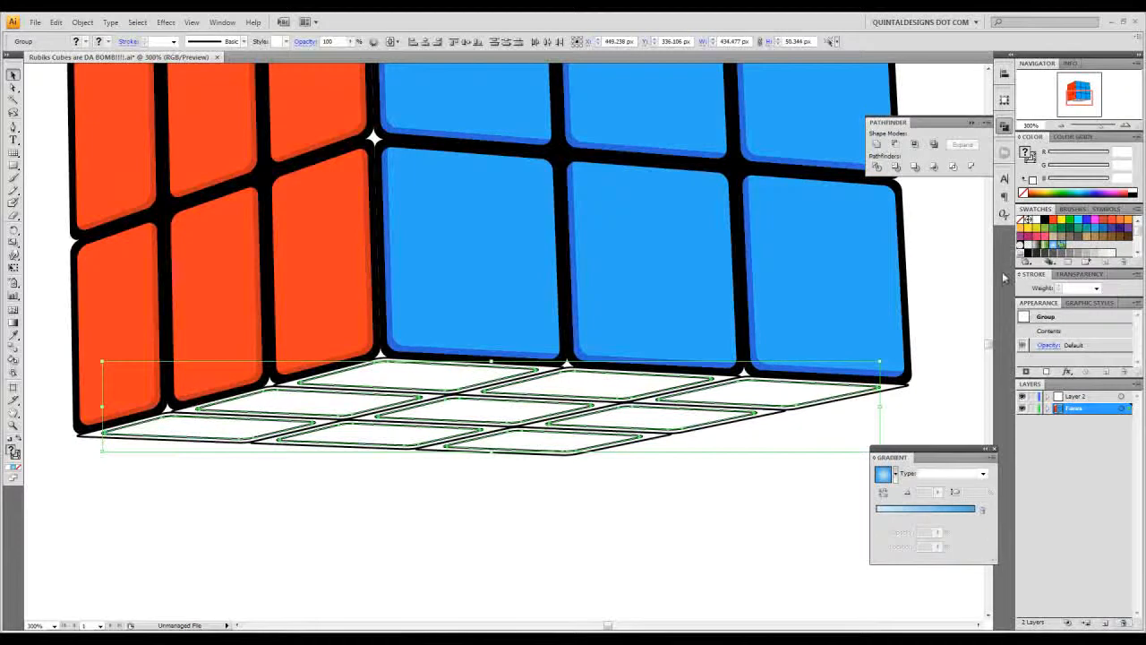
click(877, 145)
- Hide the united inset tiles so only the bottom face's outer squares remain in view
click(705, 404)
click(709, 385)
click(666, 403)
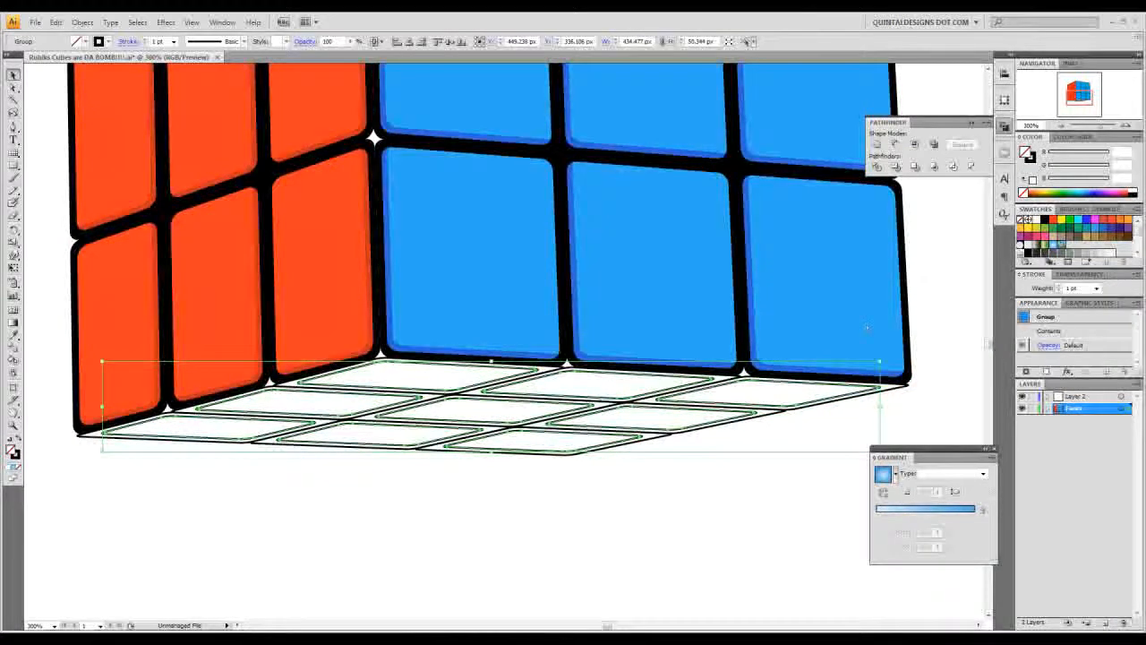
click(763, 402)
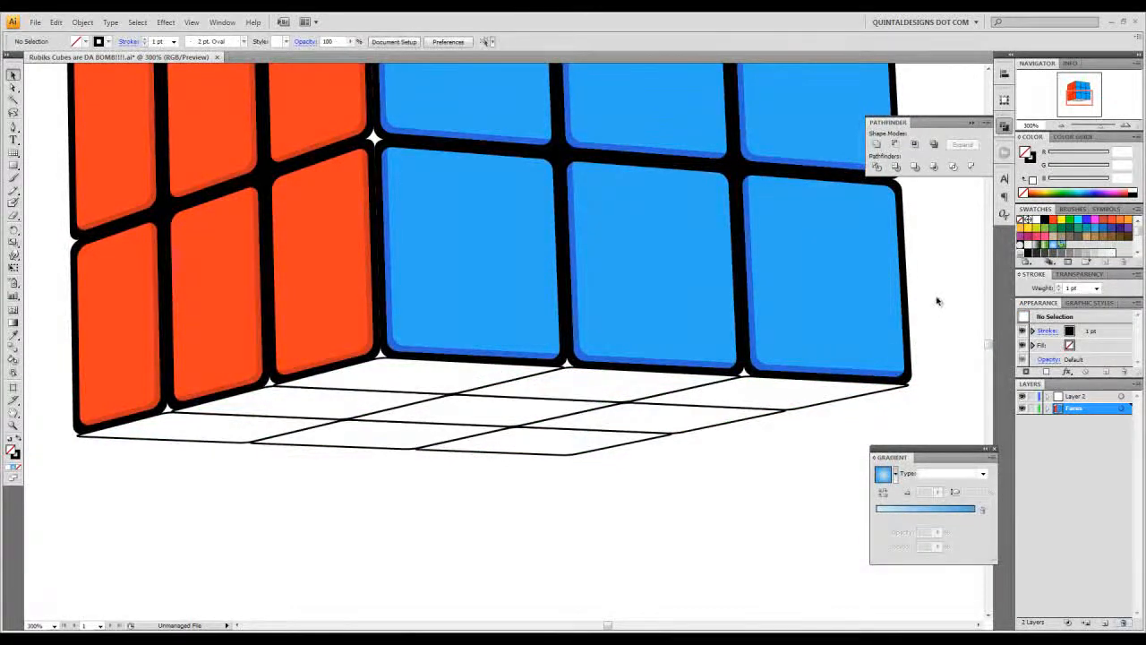
- Unite the bottom face's outer squares into one backing shape and delete the four small gap paths inside it
drag(947, 291, 90, 552)
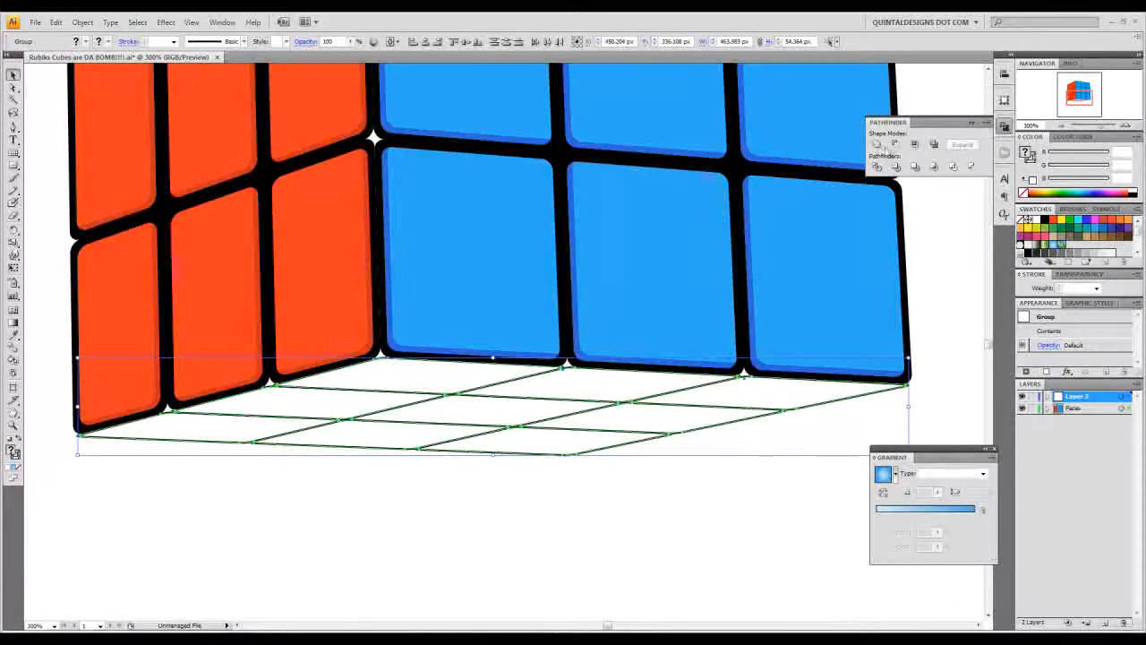
click(877, 145)
click(13, 87)
click(346, 419)
key(Delete)
click(456, 394)
key(Delete)
click(521, 428)
key(Delete)
click(624, 403)
key(Delete)
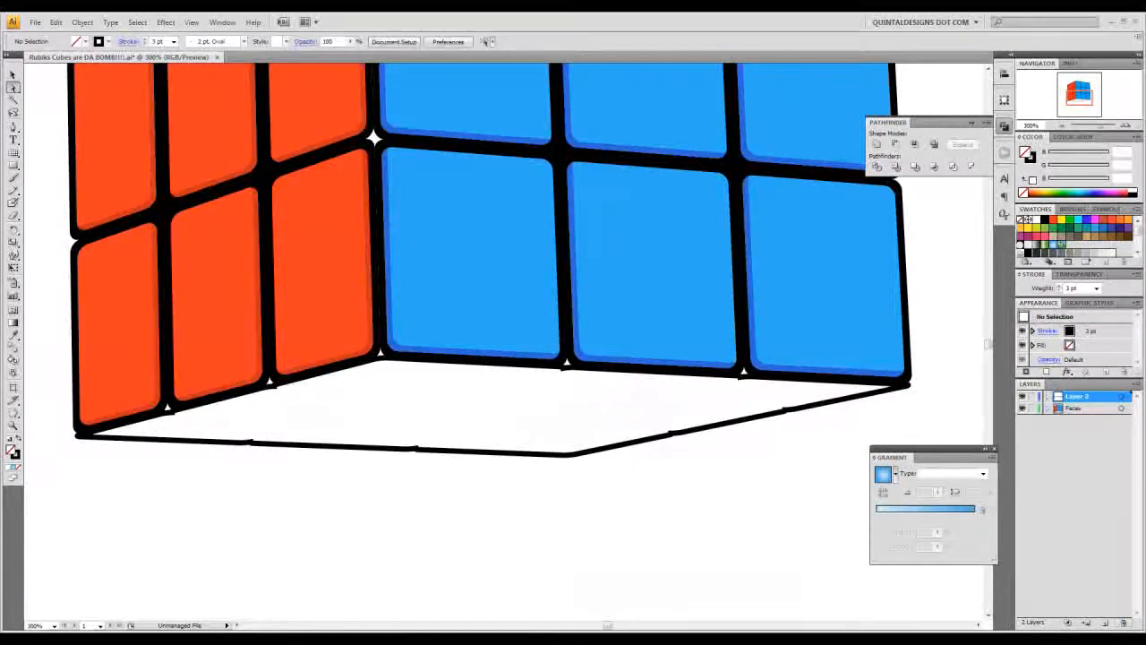
- Swap the bottom backing's fill and stroke so it is solid black without an outline, and deselect it
click(13, 74)
drag(522, 500, 574, 436)
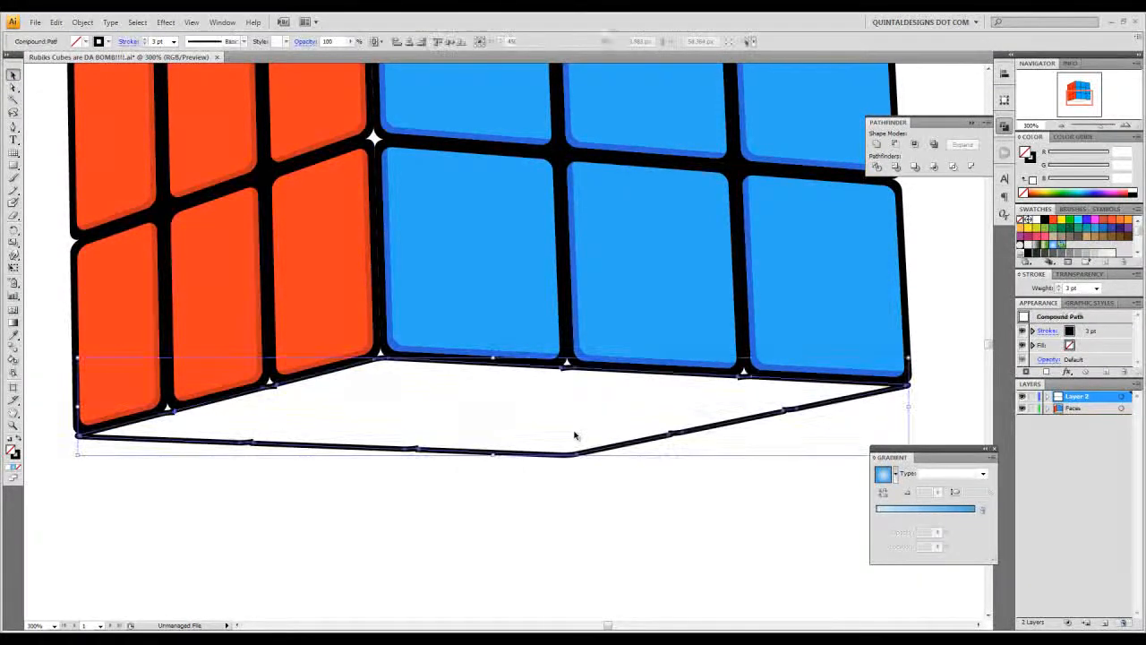
key(shift+x)
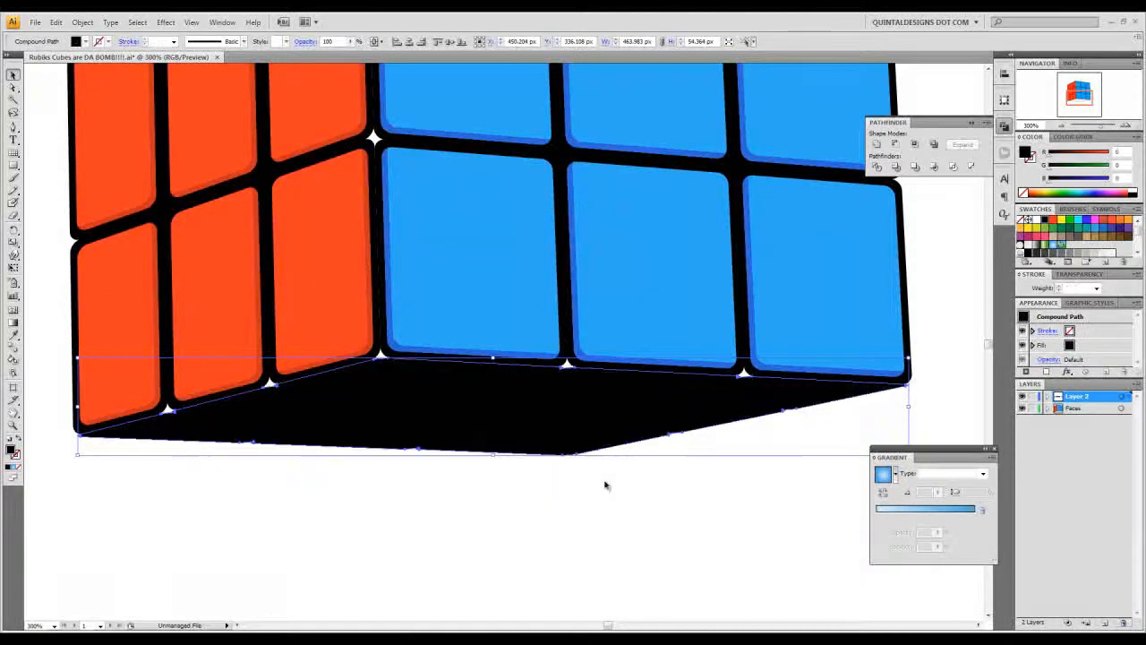
click(622, 478)
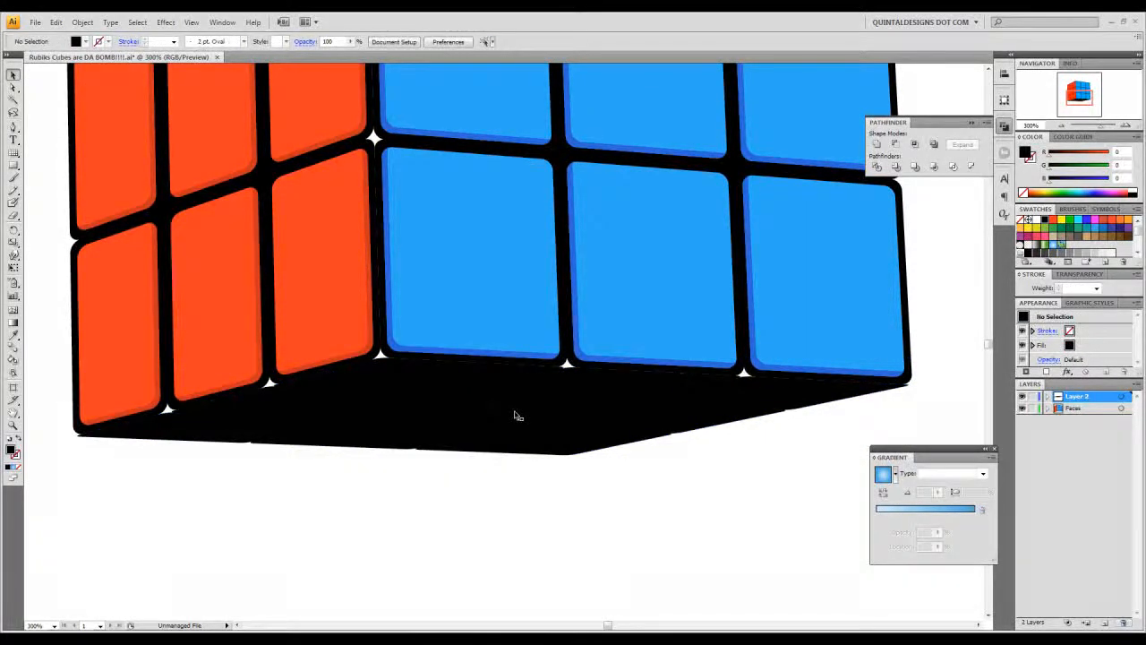
- Show the hidden inset tiles of the bottom face and fill them with colour EDD70C
click(660, 436)
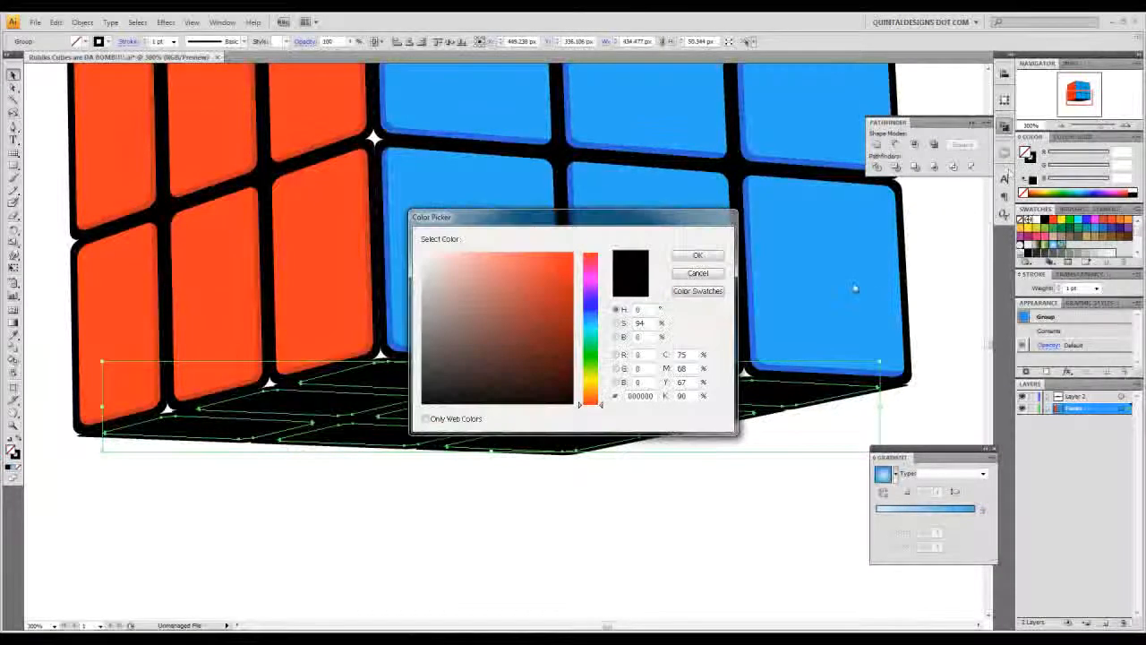
double_click(651, 395)
text(66d)
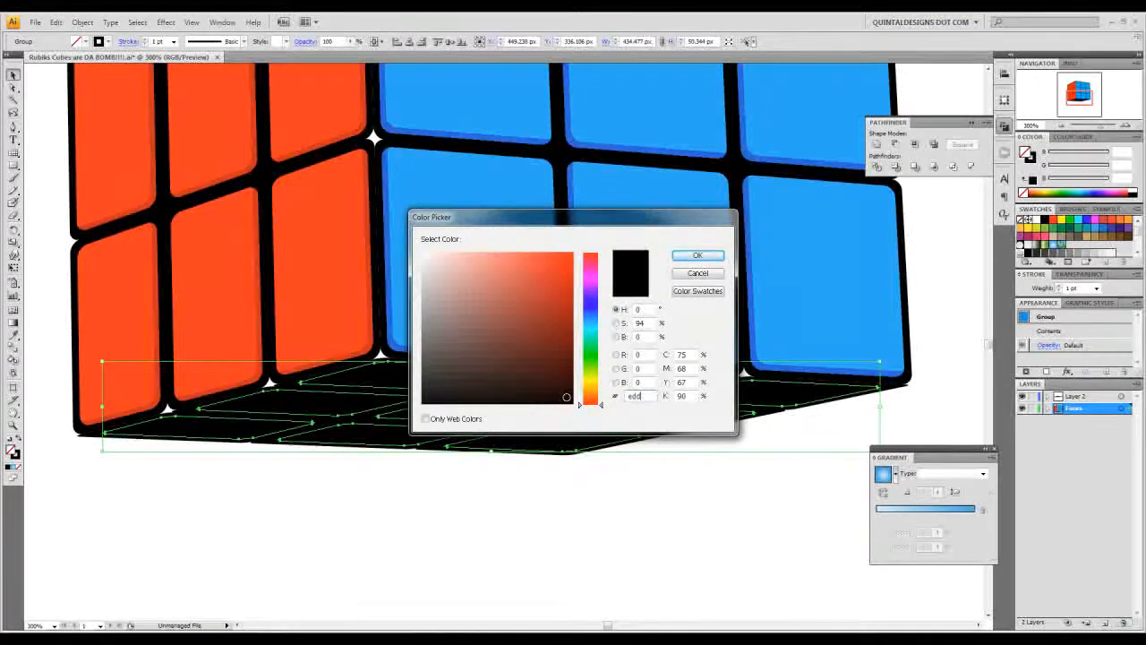
text(70c)
key(Return)
- Place the yellow tiles in front of the black backing on Layer 2 and remove their stroke
click(786, 401)
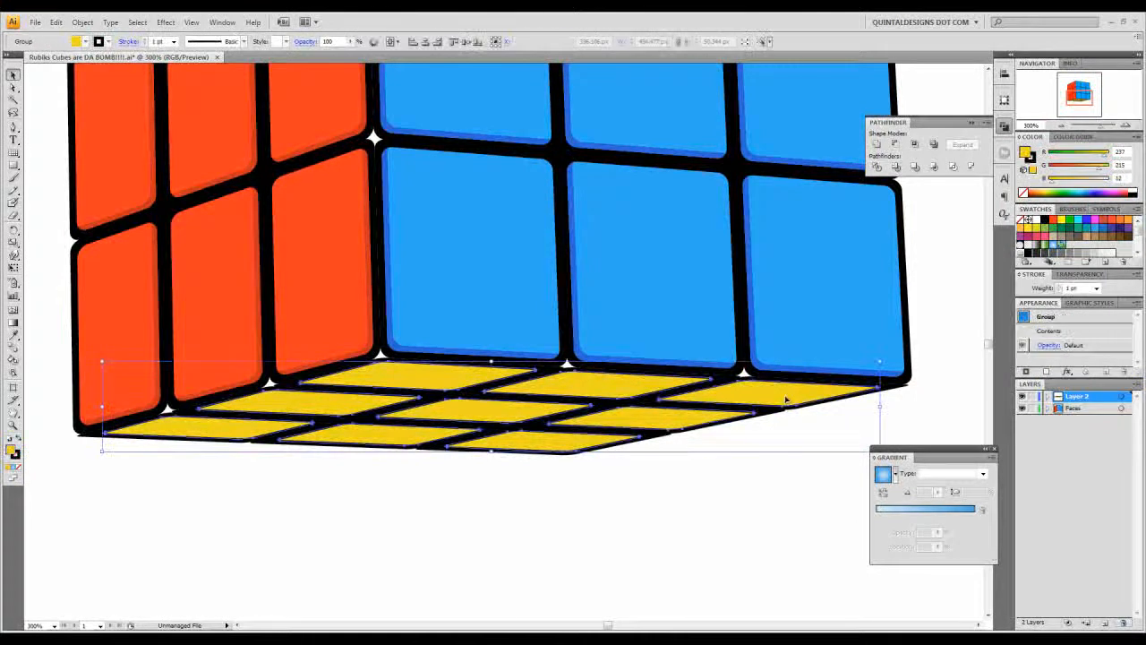
click(1031, 164)
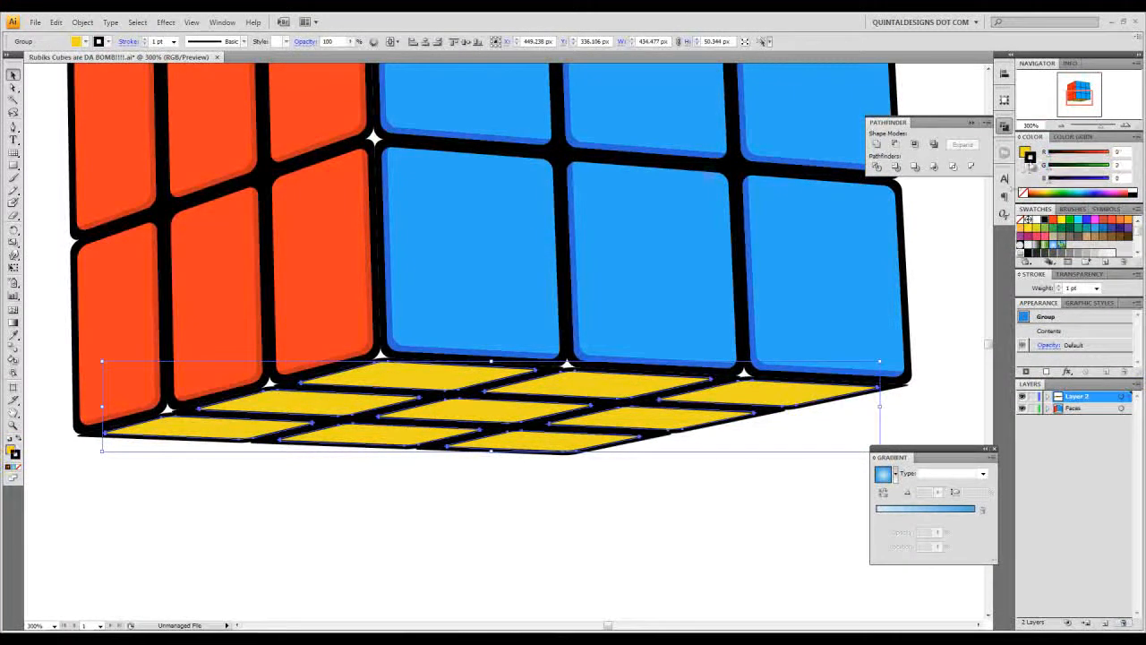
click(965, 327)
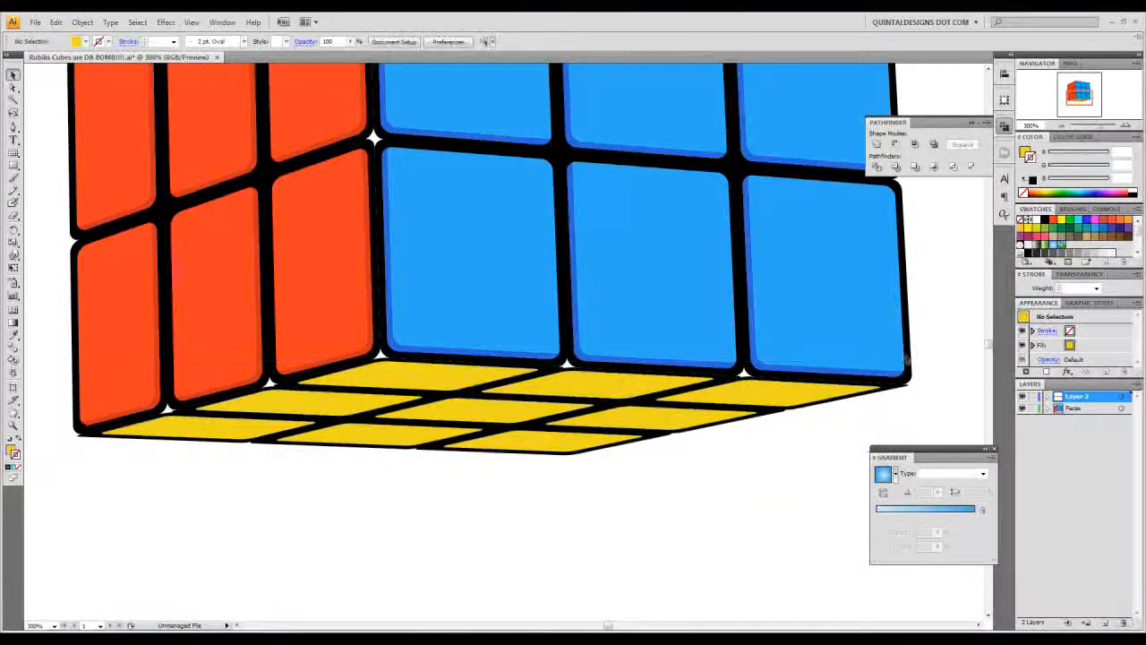
click(690, 417)
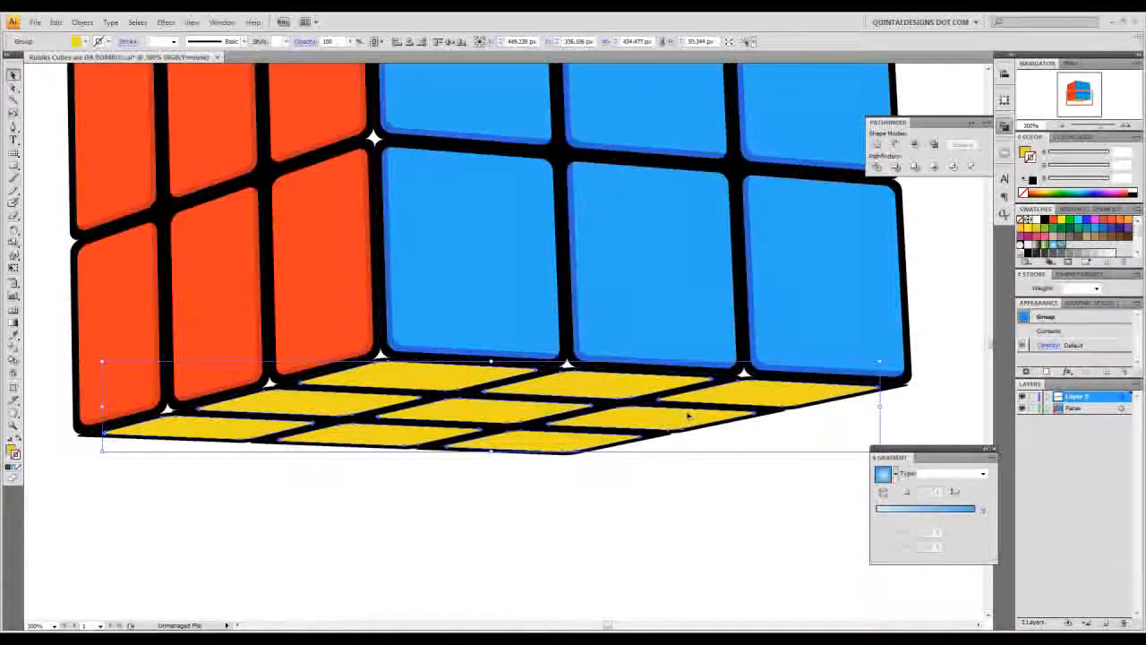
key(ctrl+shift+b)
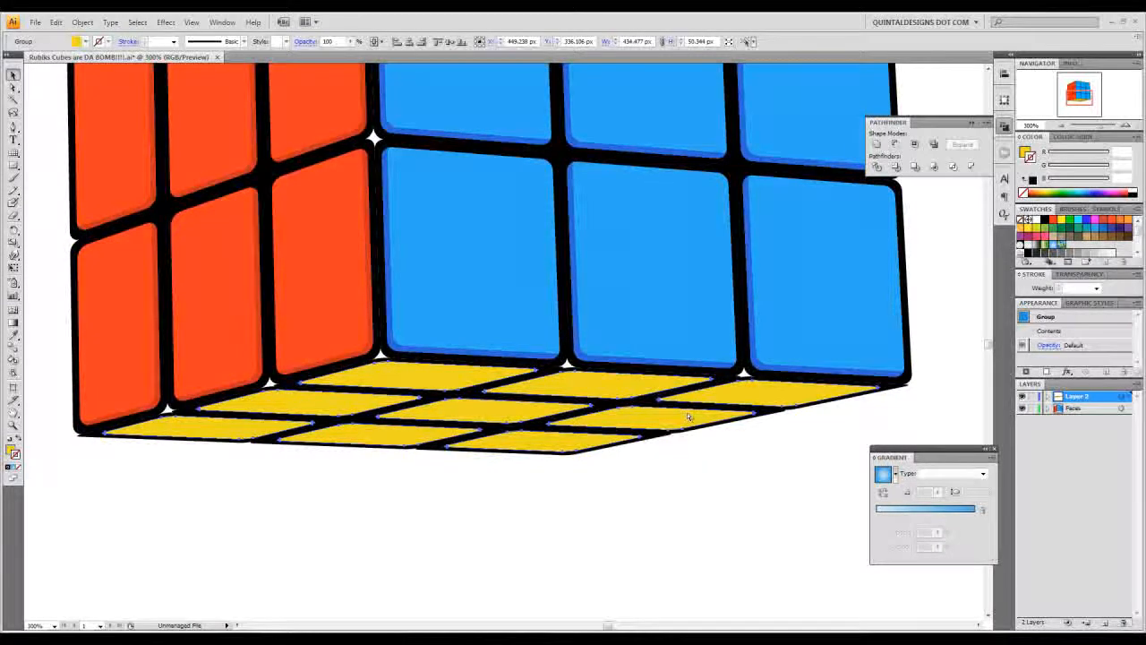
click(708, 486)
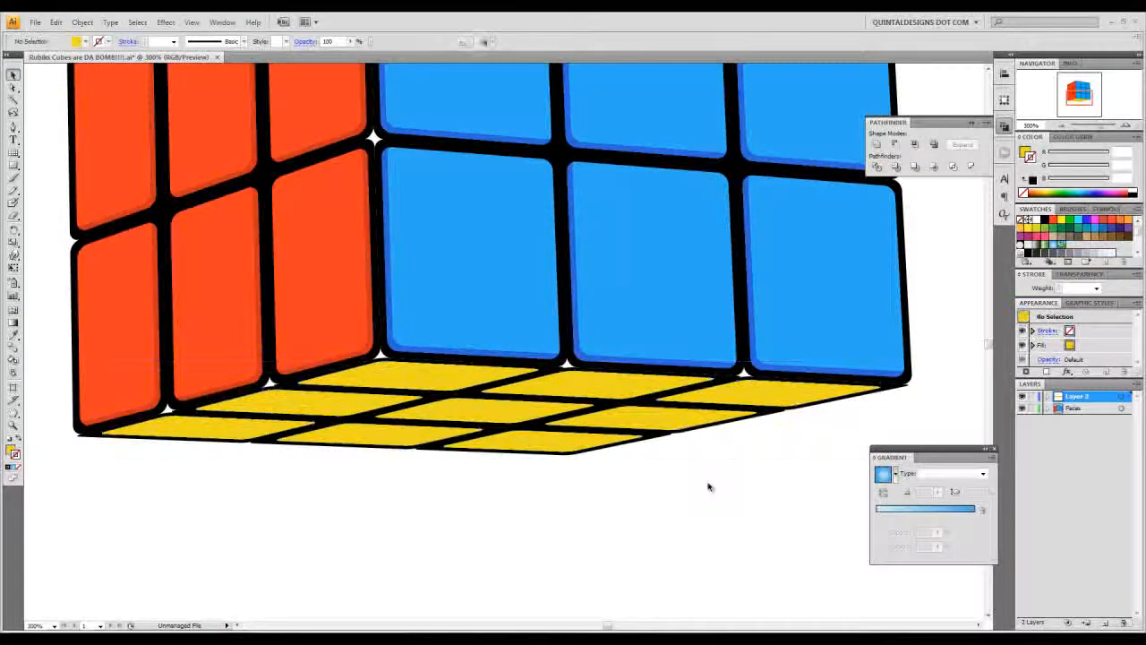
- Create edge-shading shapes on the yellow tiles by subtracting a copy nudged 3 px down and 1 px left with Minus Front
click(683, 423)
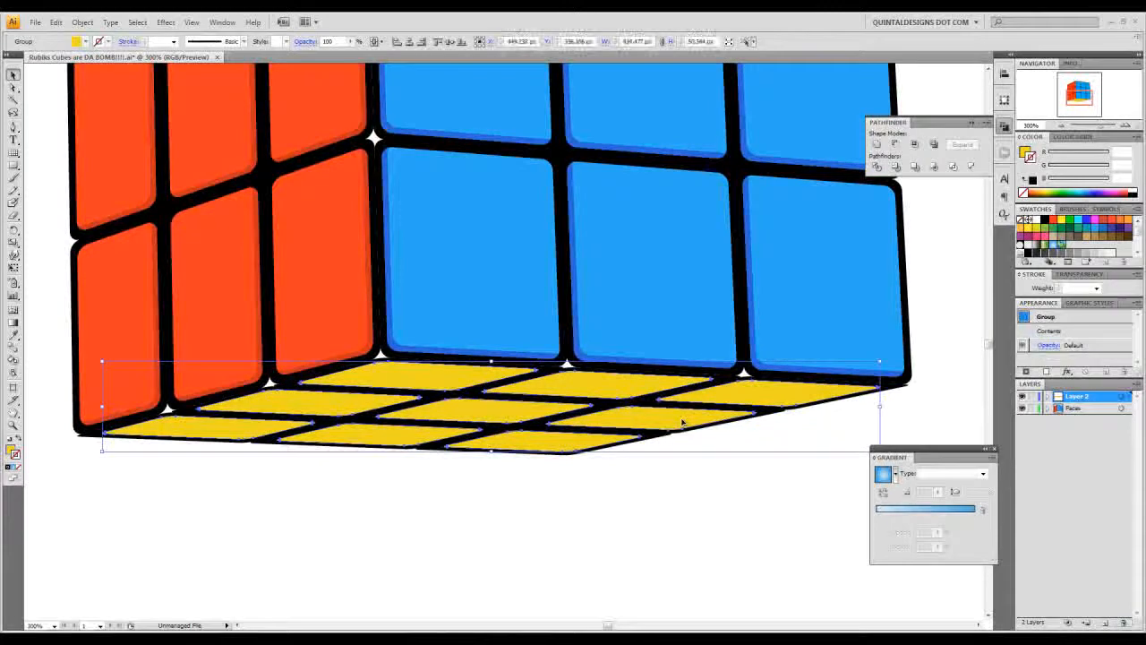
key(Down)
key(Down)
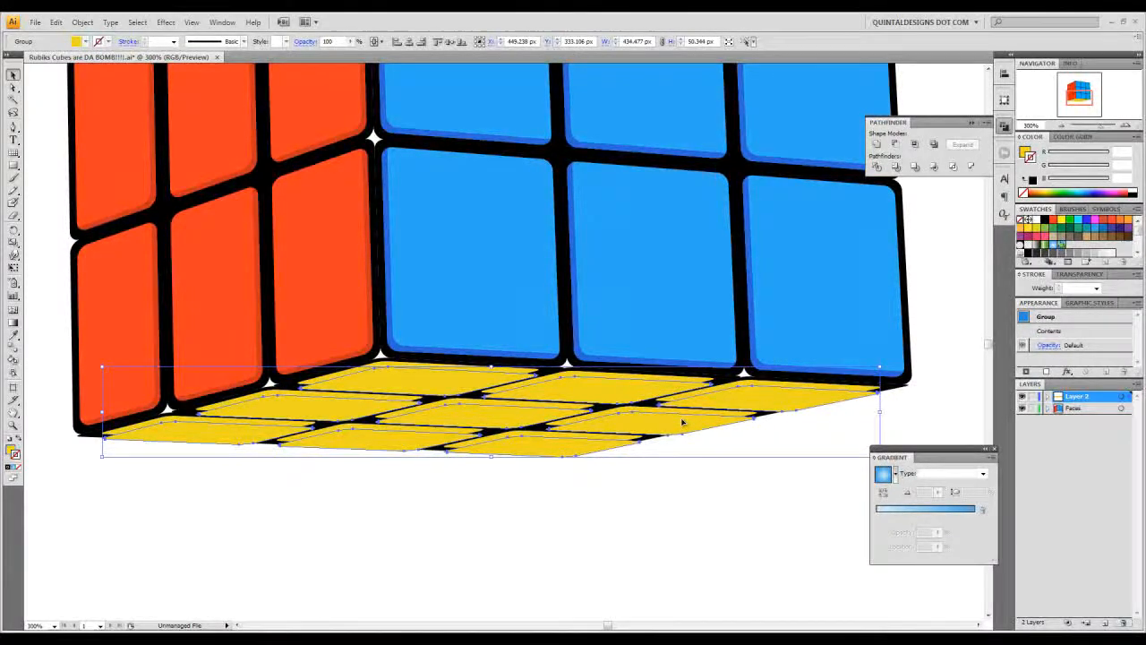
key(Left)
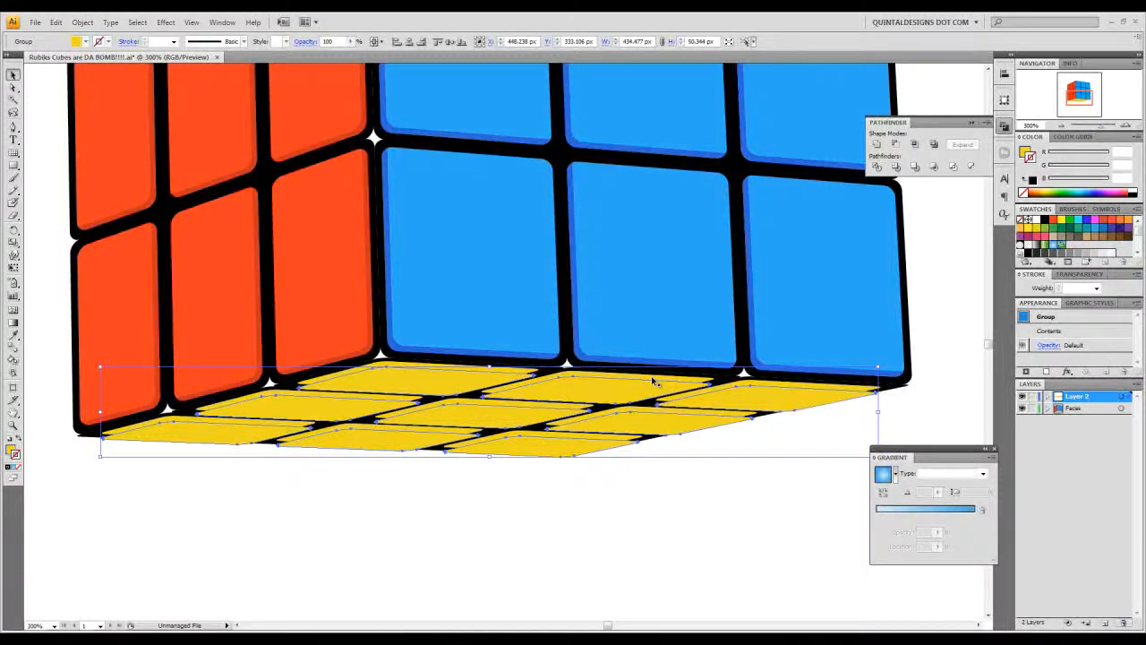
key(Up)
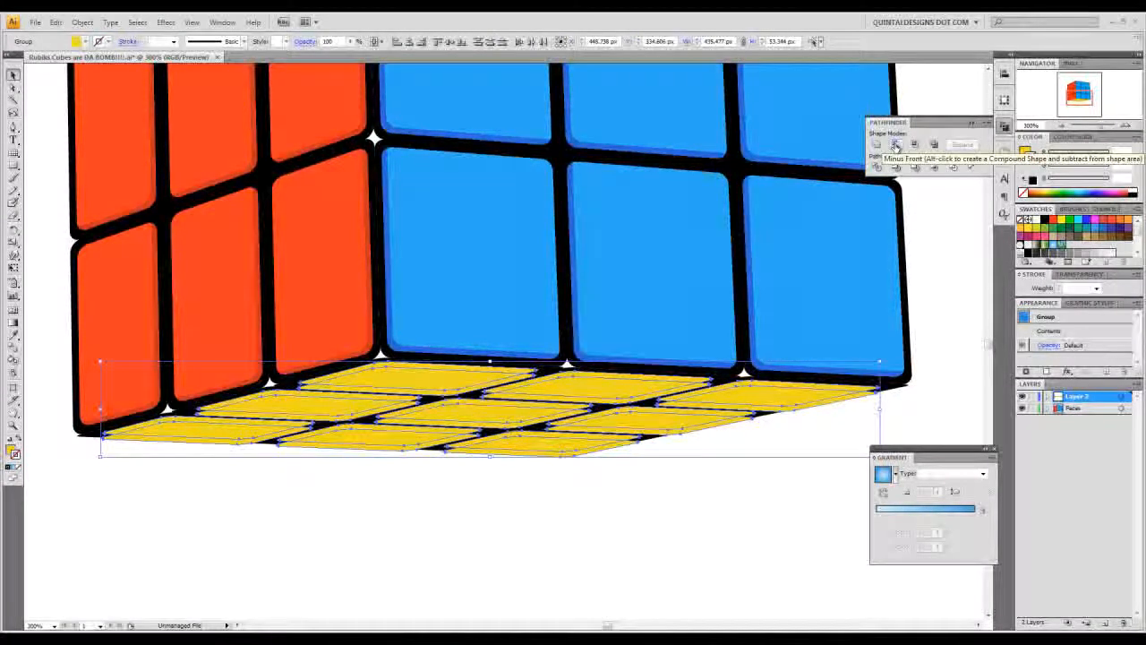
alt+click(896, 146)
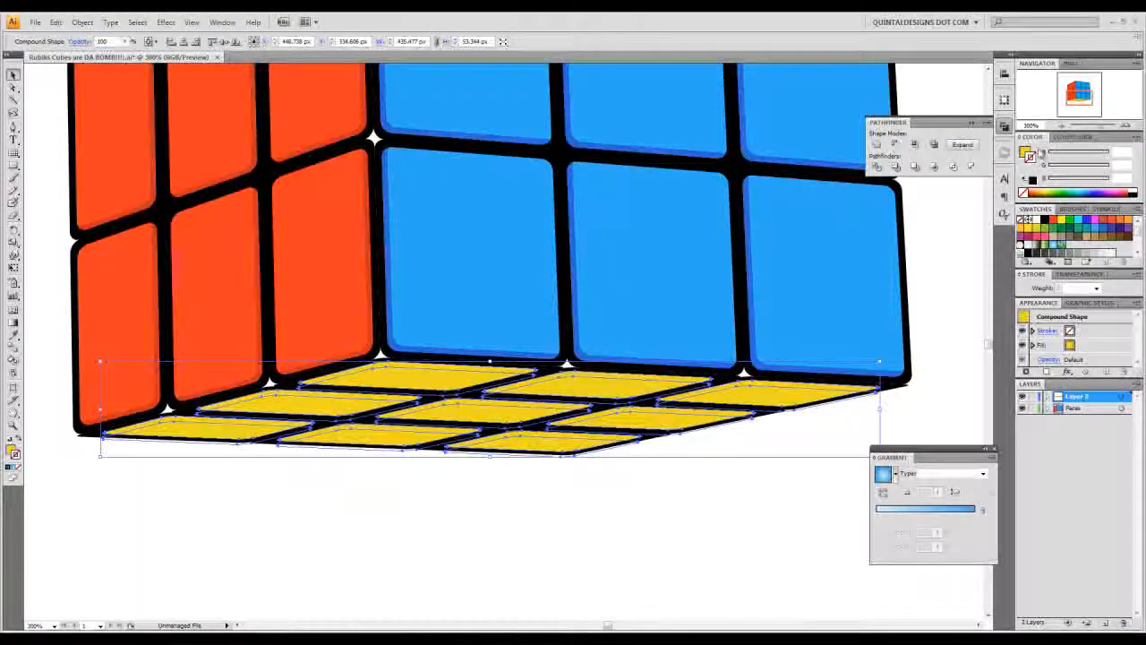
- Darken the yellow tiles' edge shading to RGB 211, 158, 9 and deselect it
double_click(1027, 154)
drag(601, 382, 601, 387)
drag(567, 274, 570, 279)
click(699, 256)
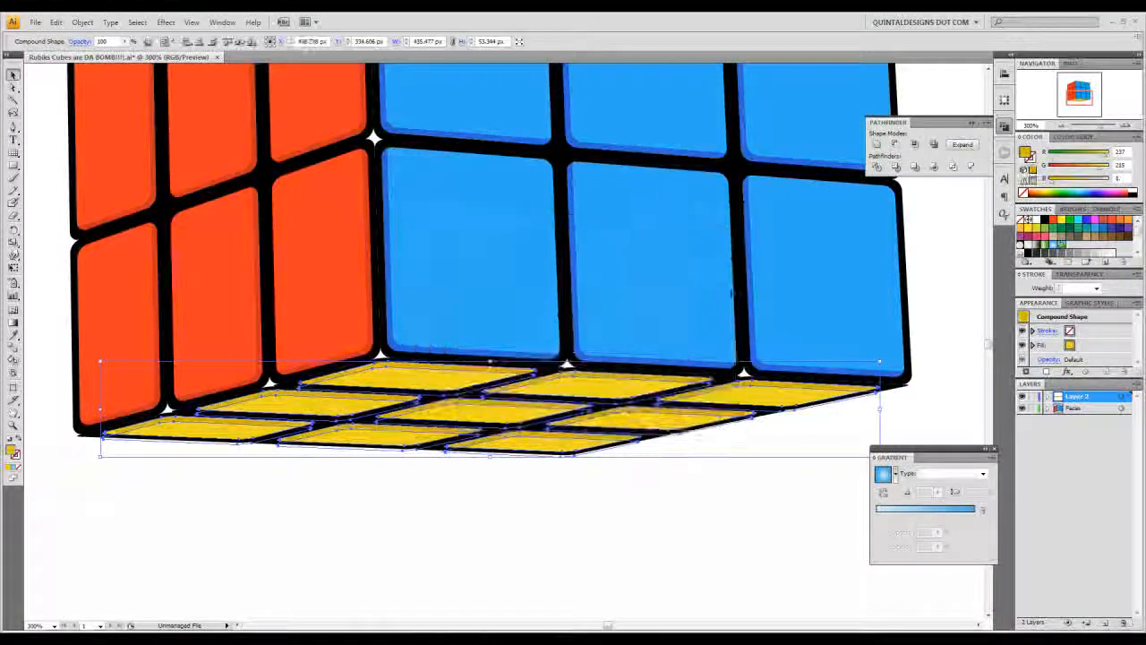
click(768, 475)
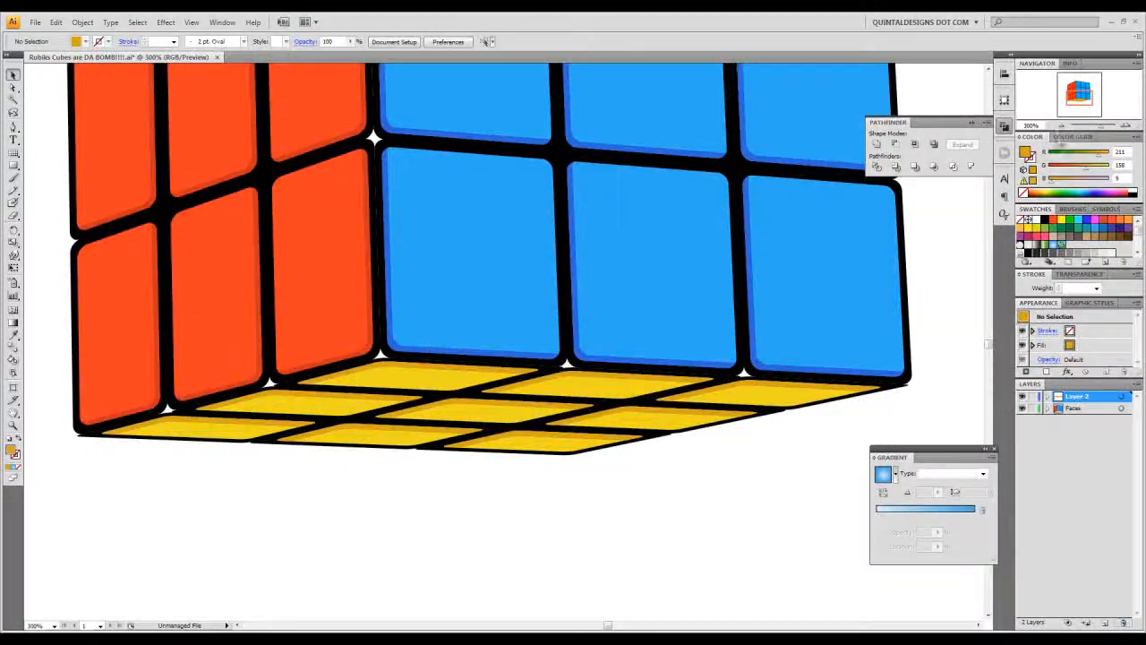
- Unlock the finished faces, select the whole cube and group all of its parts
drag(1064, 126, 1059, 125)
click(1059, 125)
drag(662, 243, 655, 324)
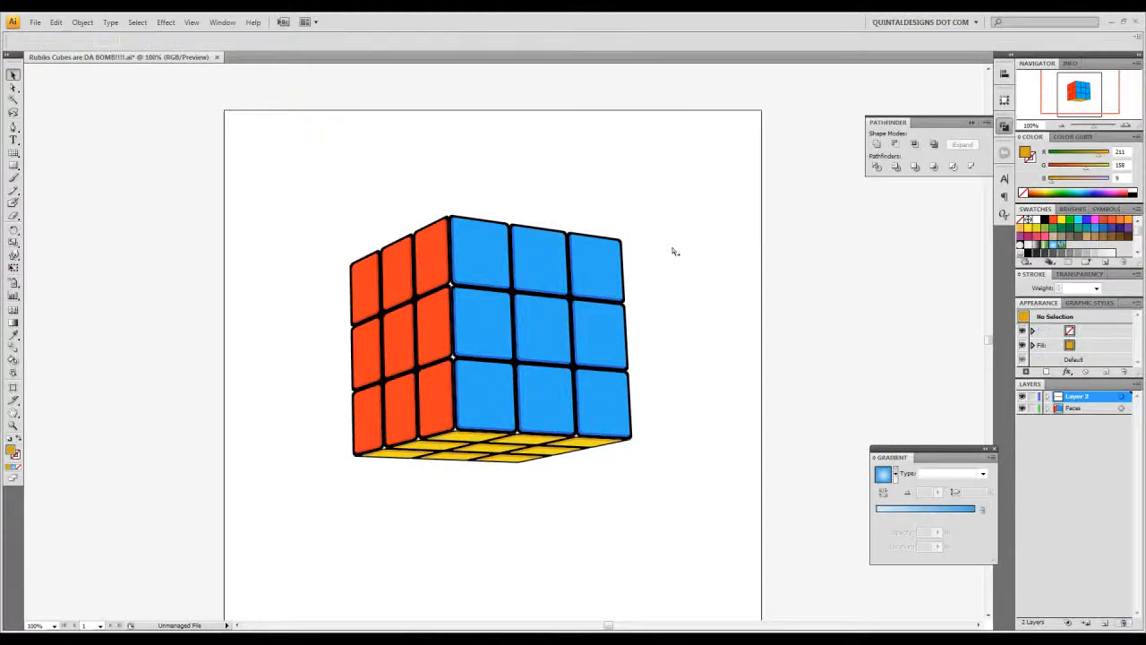
key(ctrl+a)
drag(707, 185, 209, 540)
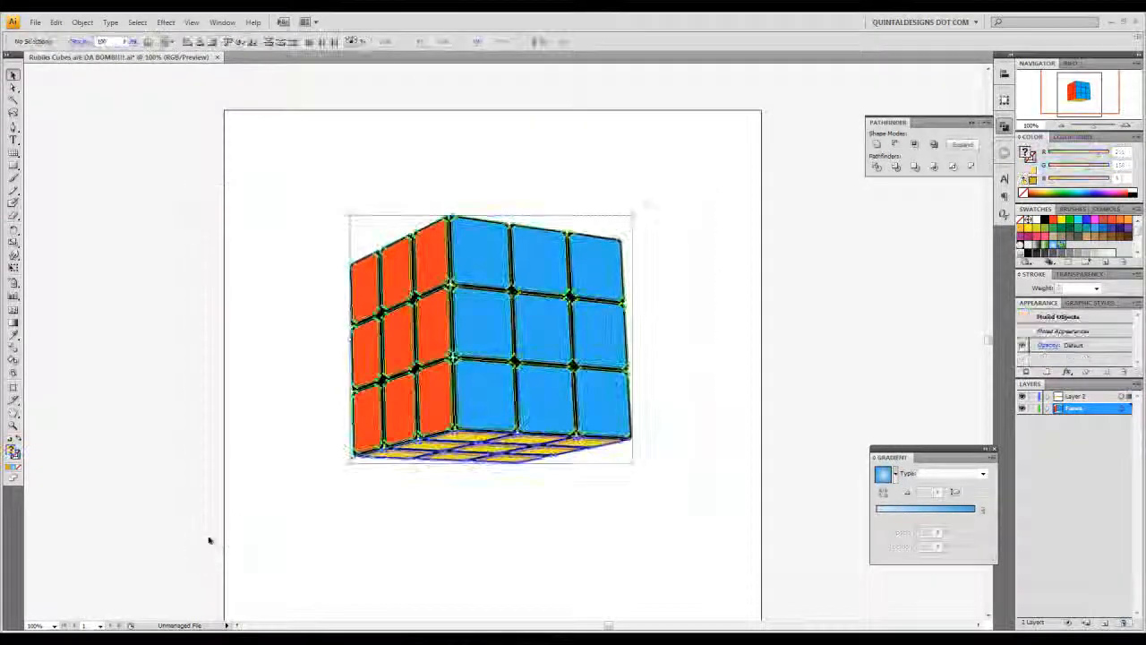
key(ctrl+g)
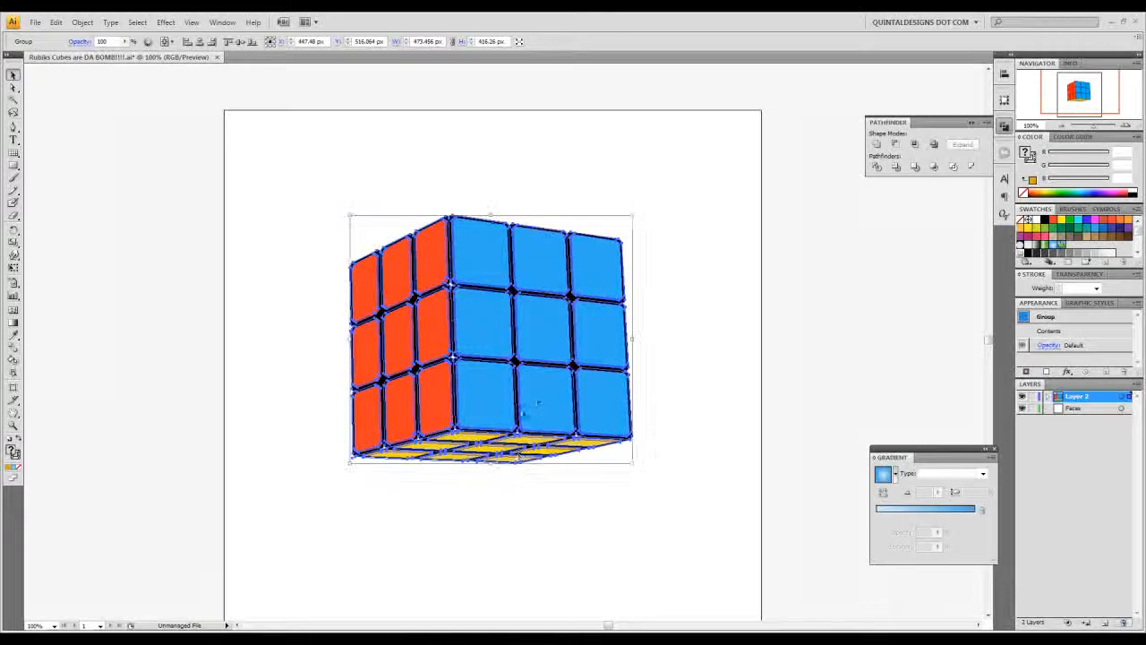